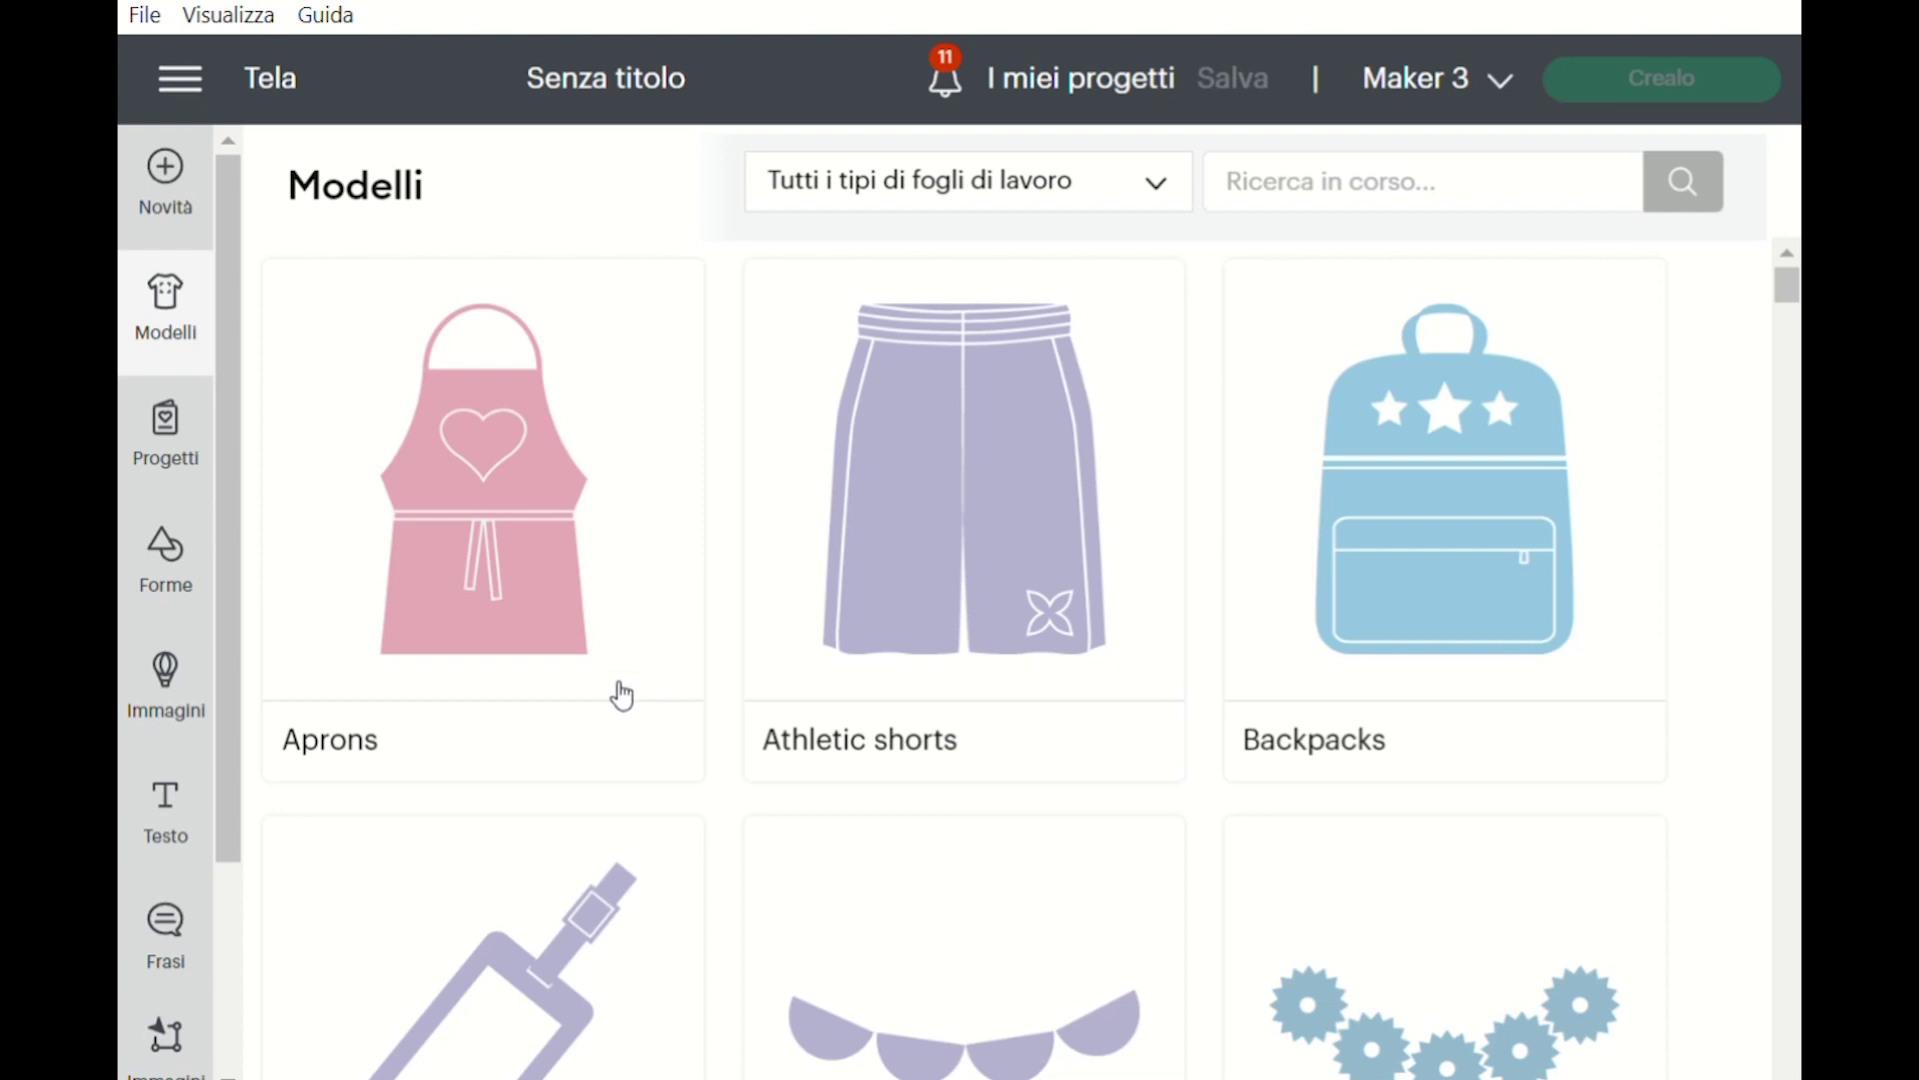
Step: Browse the ready-made projects across all categories and open the list of project categories
left_click(172, 432)
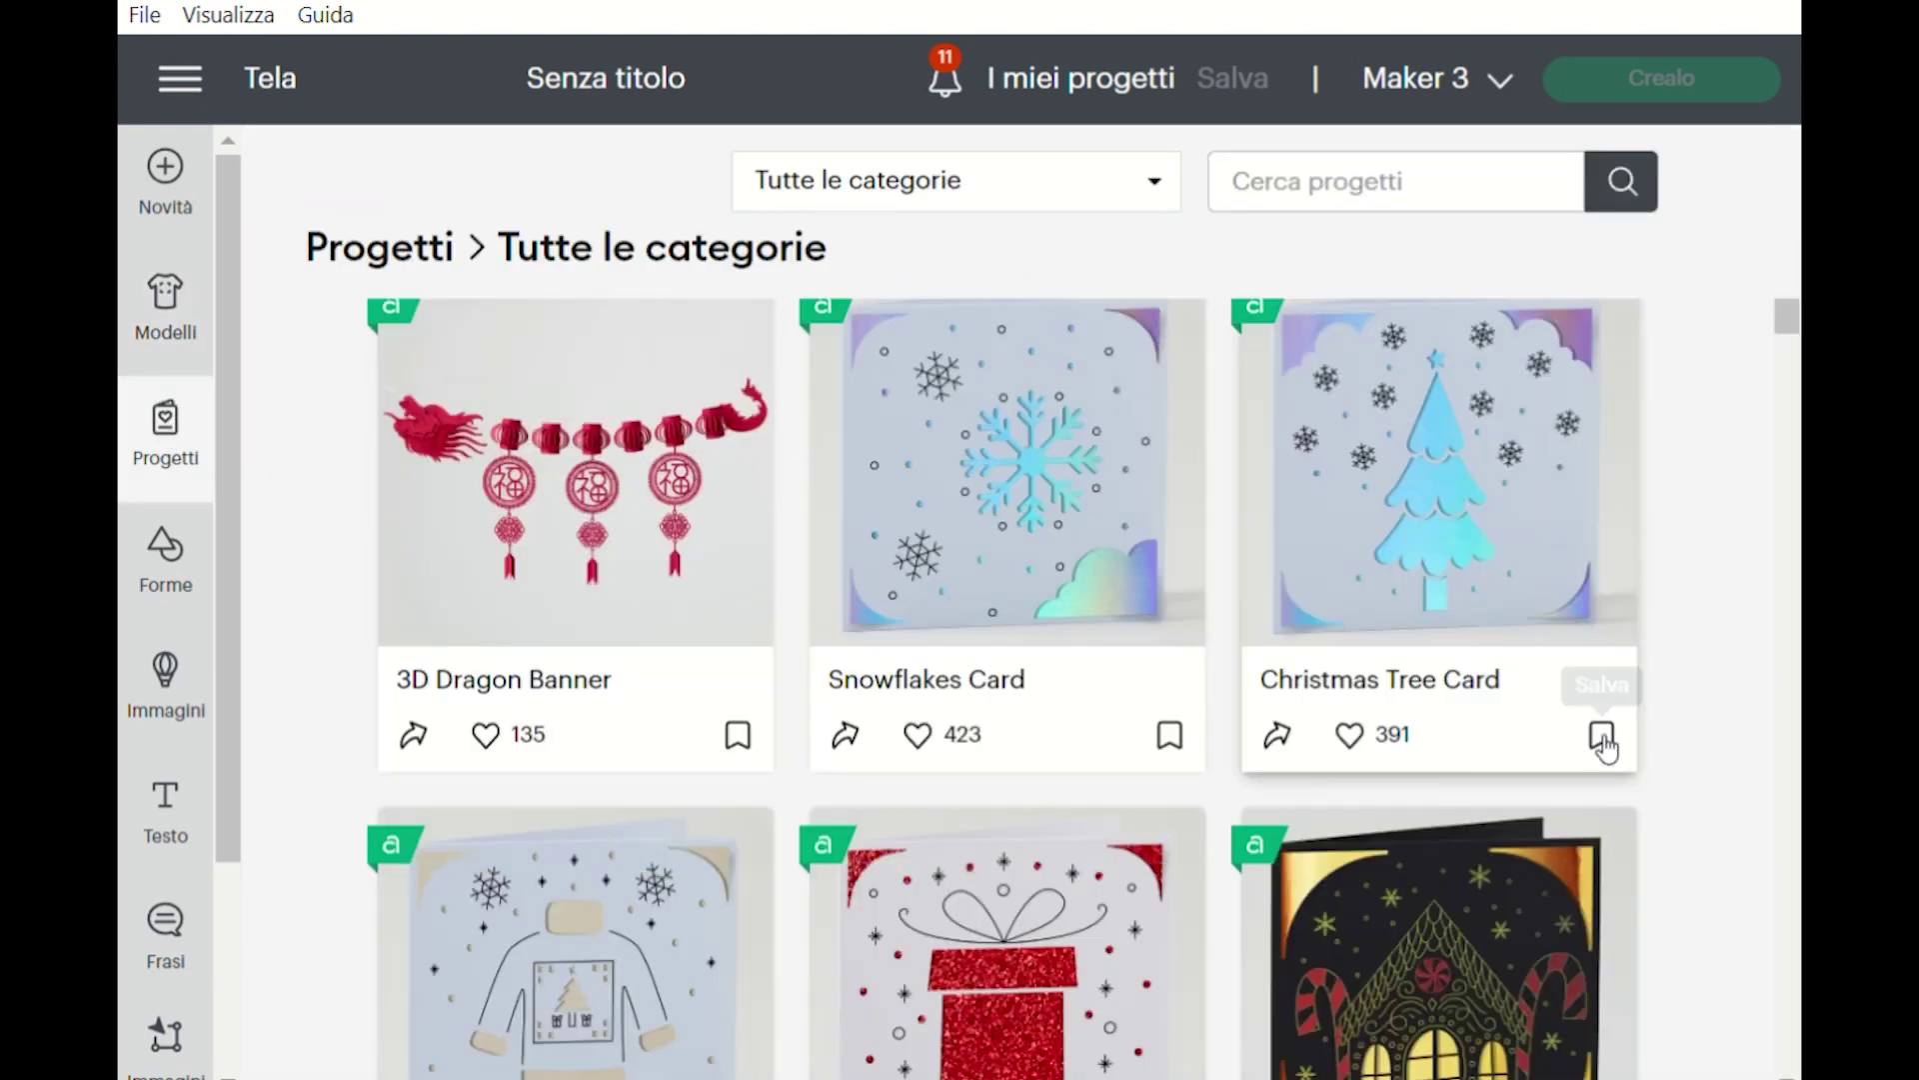
scroll(1594, 760, "down", 12)
scroll(1596, 774, "down", 3)
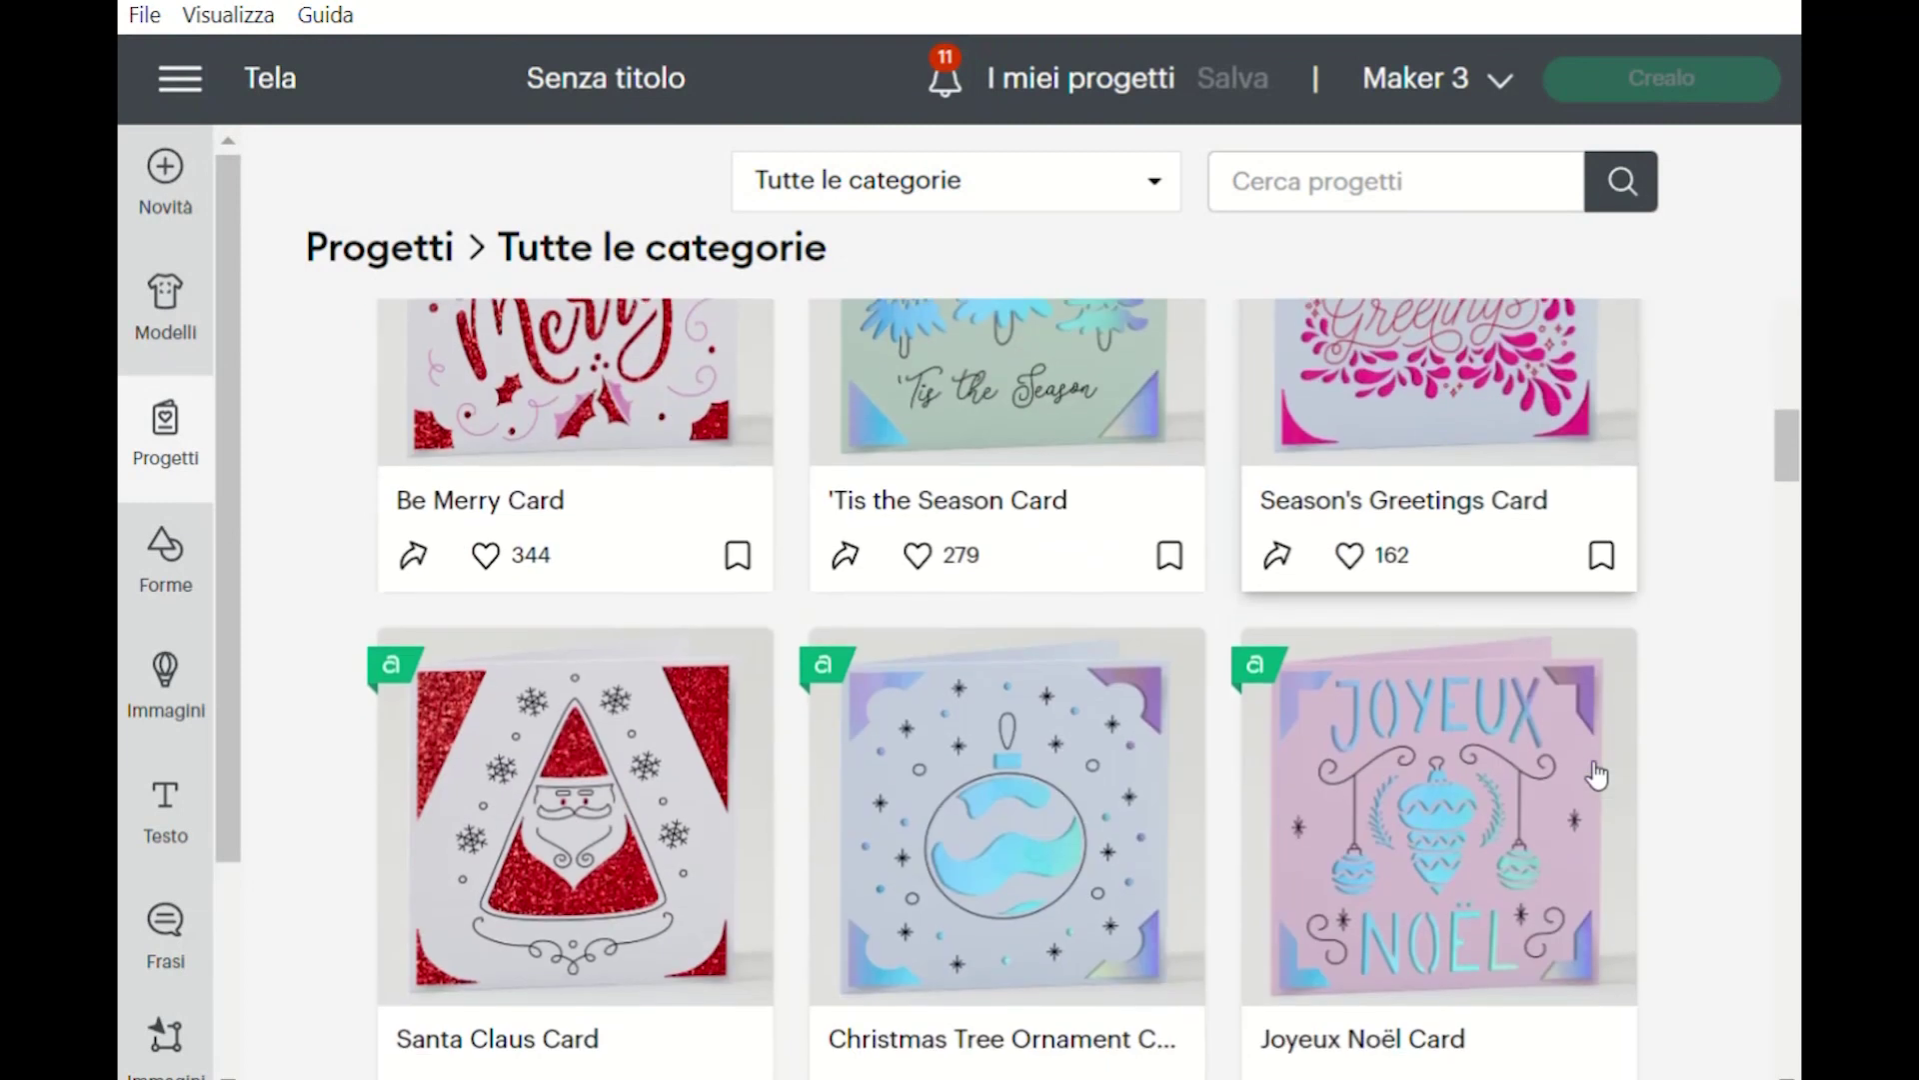
scroll(1597, 775, "up", 5)
scroll(1597, 775, "up", 6)
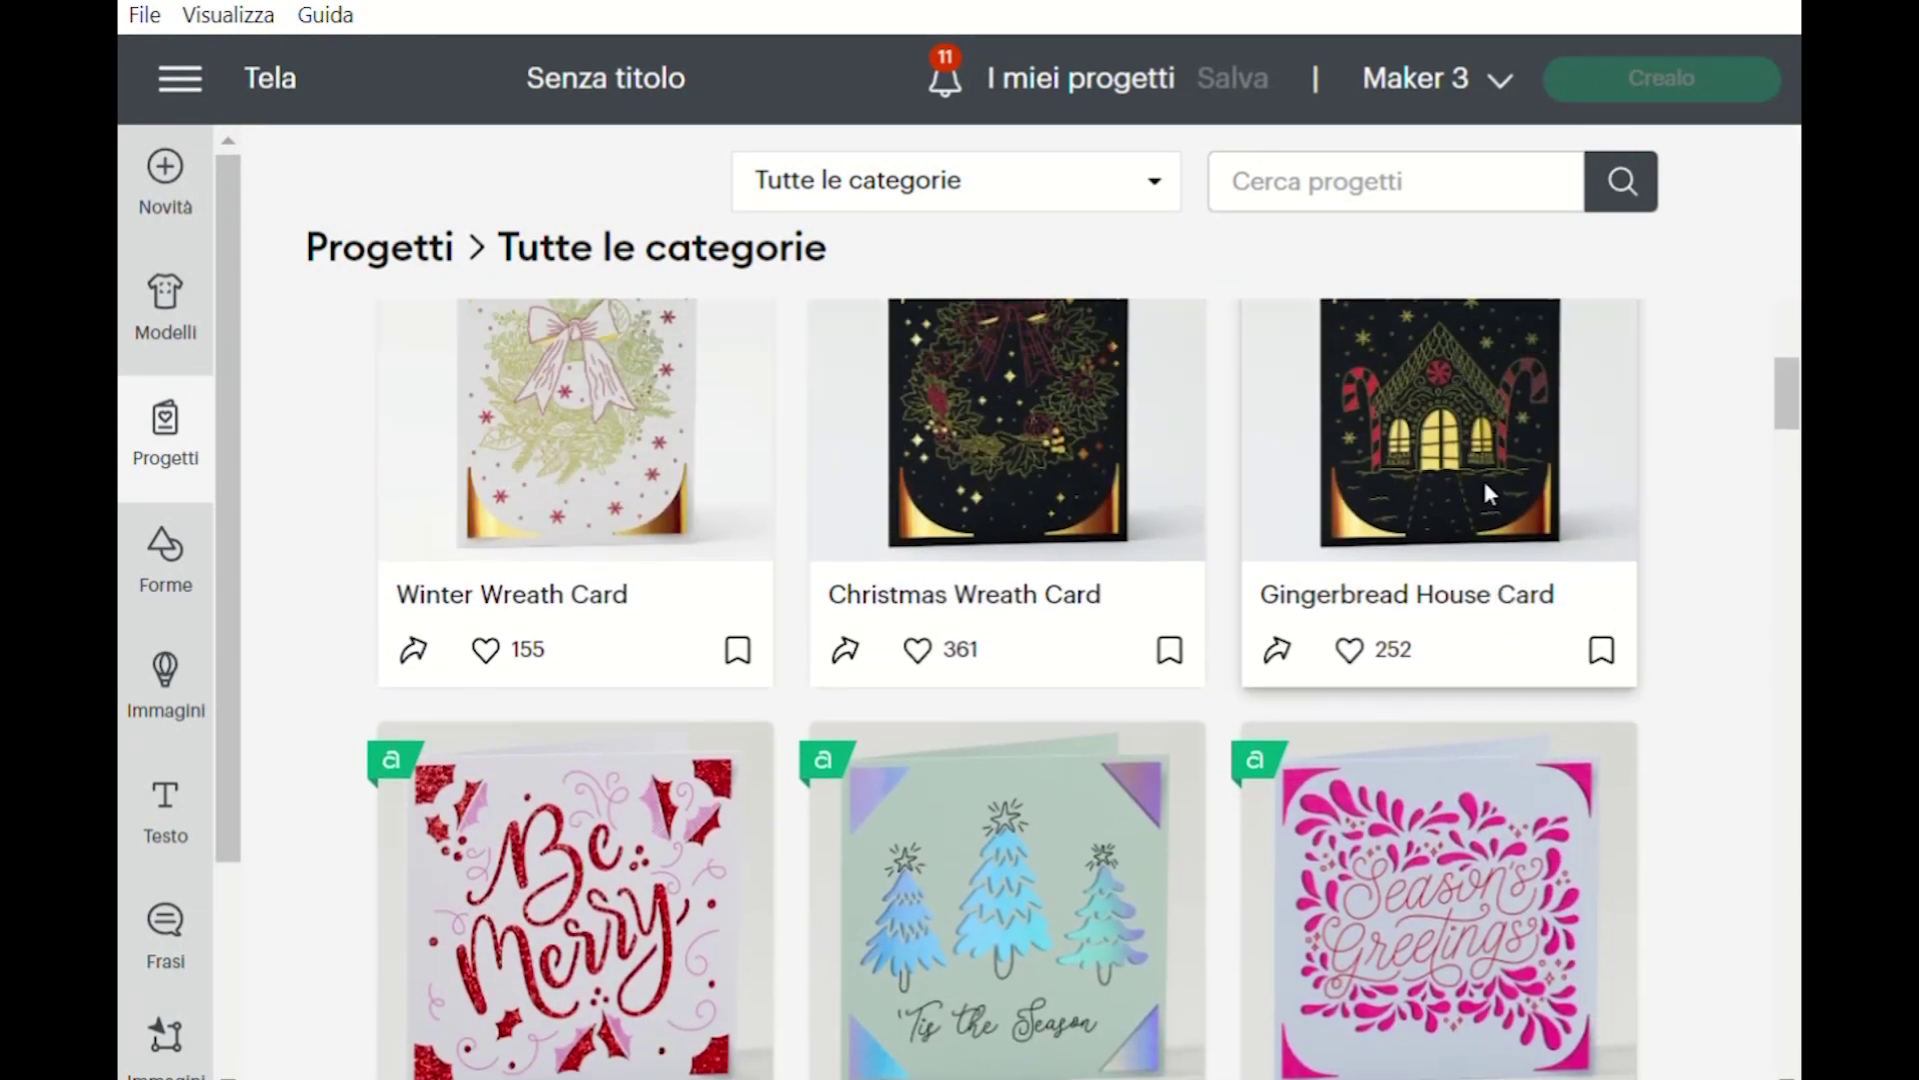
left_click(1163, 185)
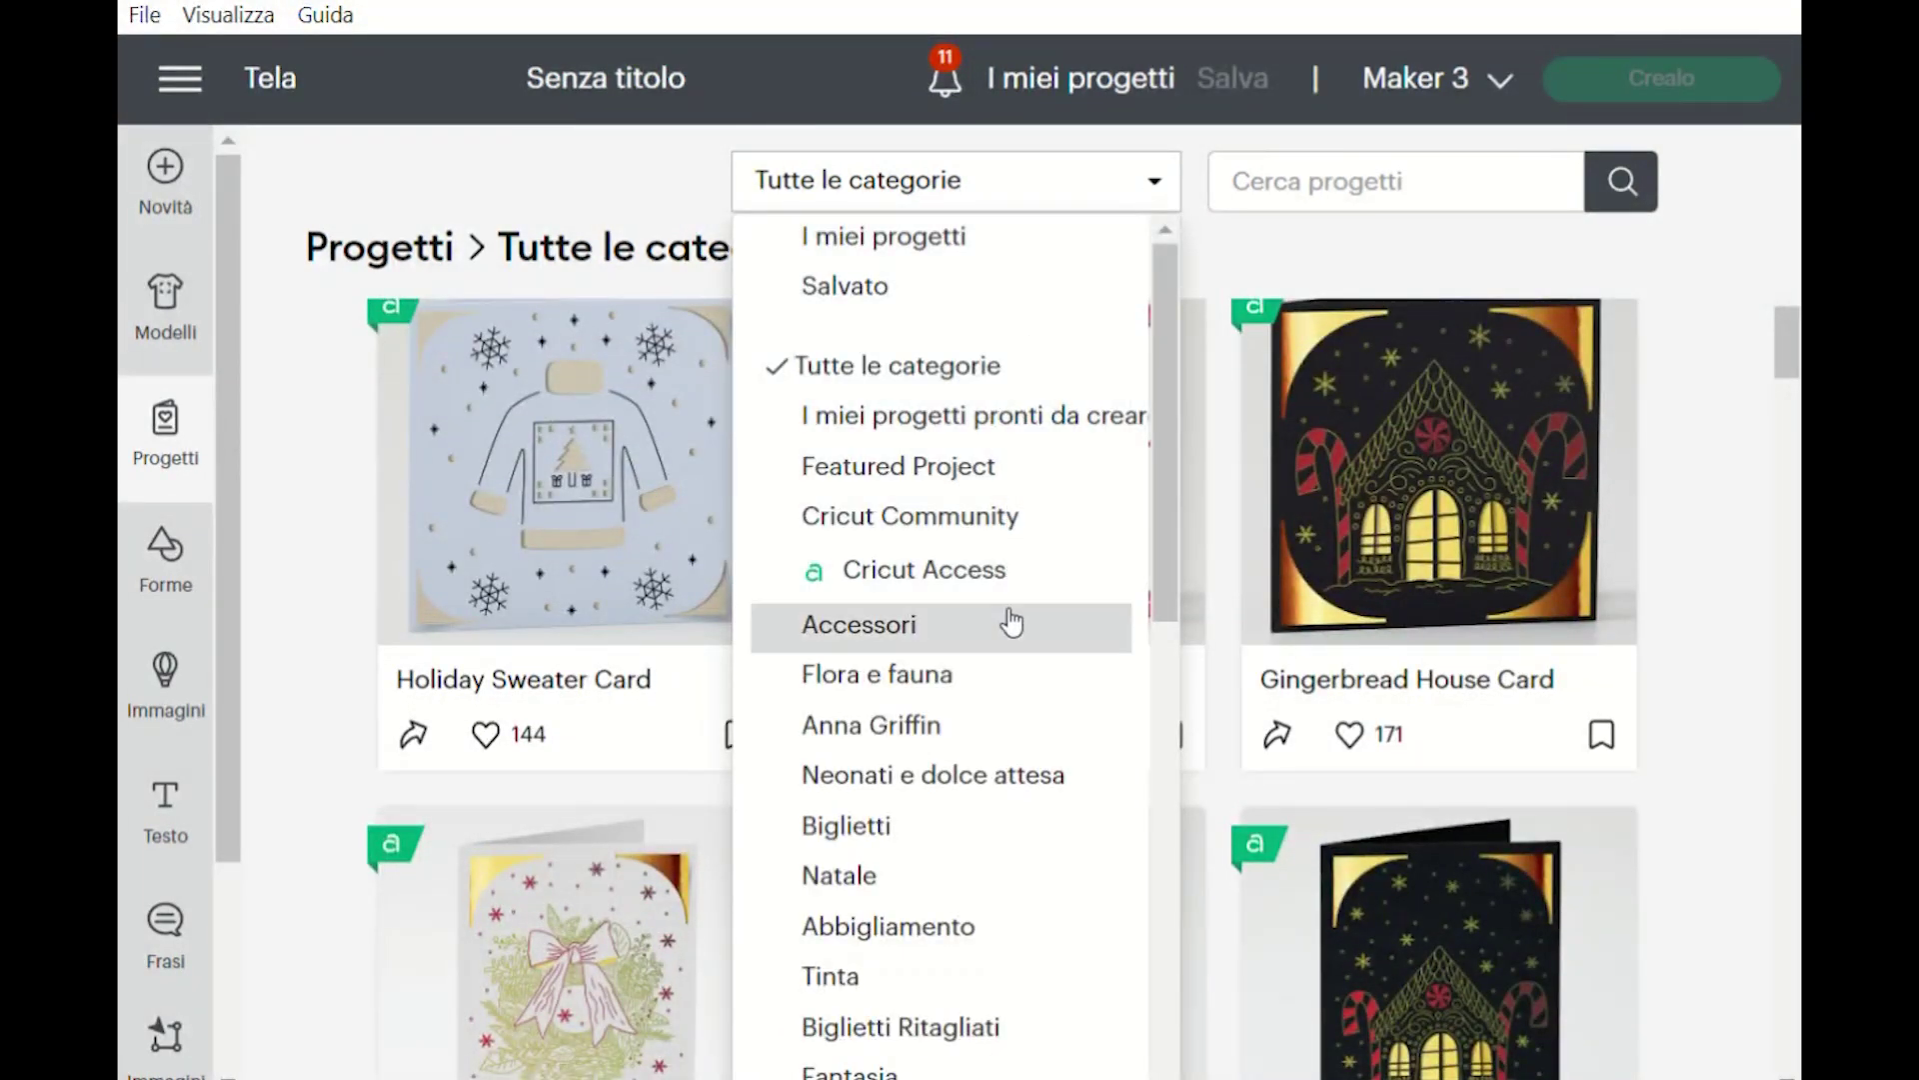
Step: Browse the full image library and look through its filter options
left_click(180, 687)
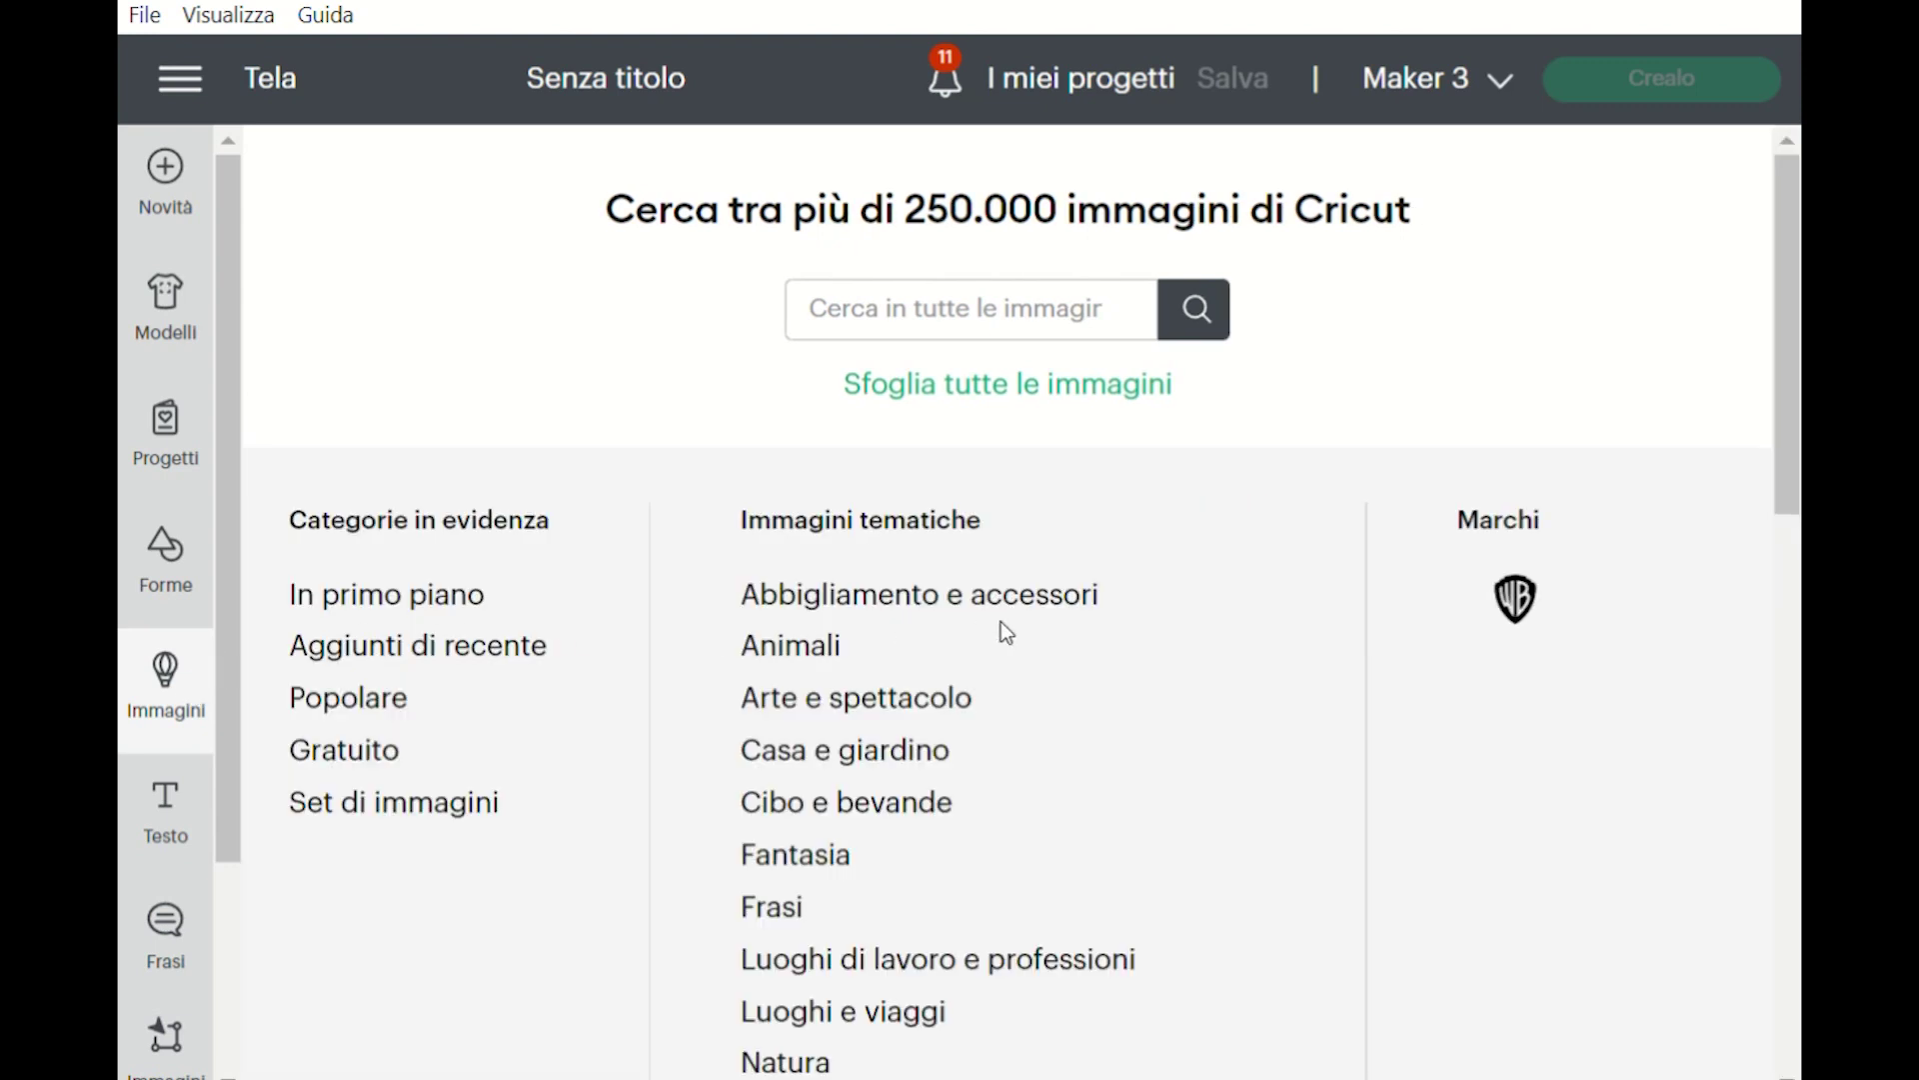
left_click(1066, 384)
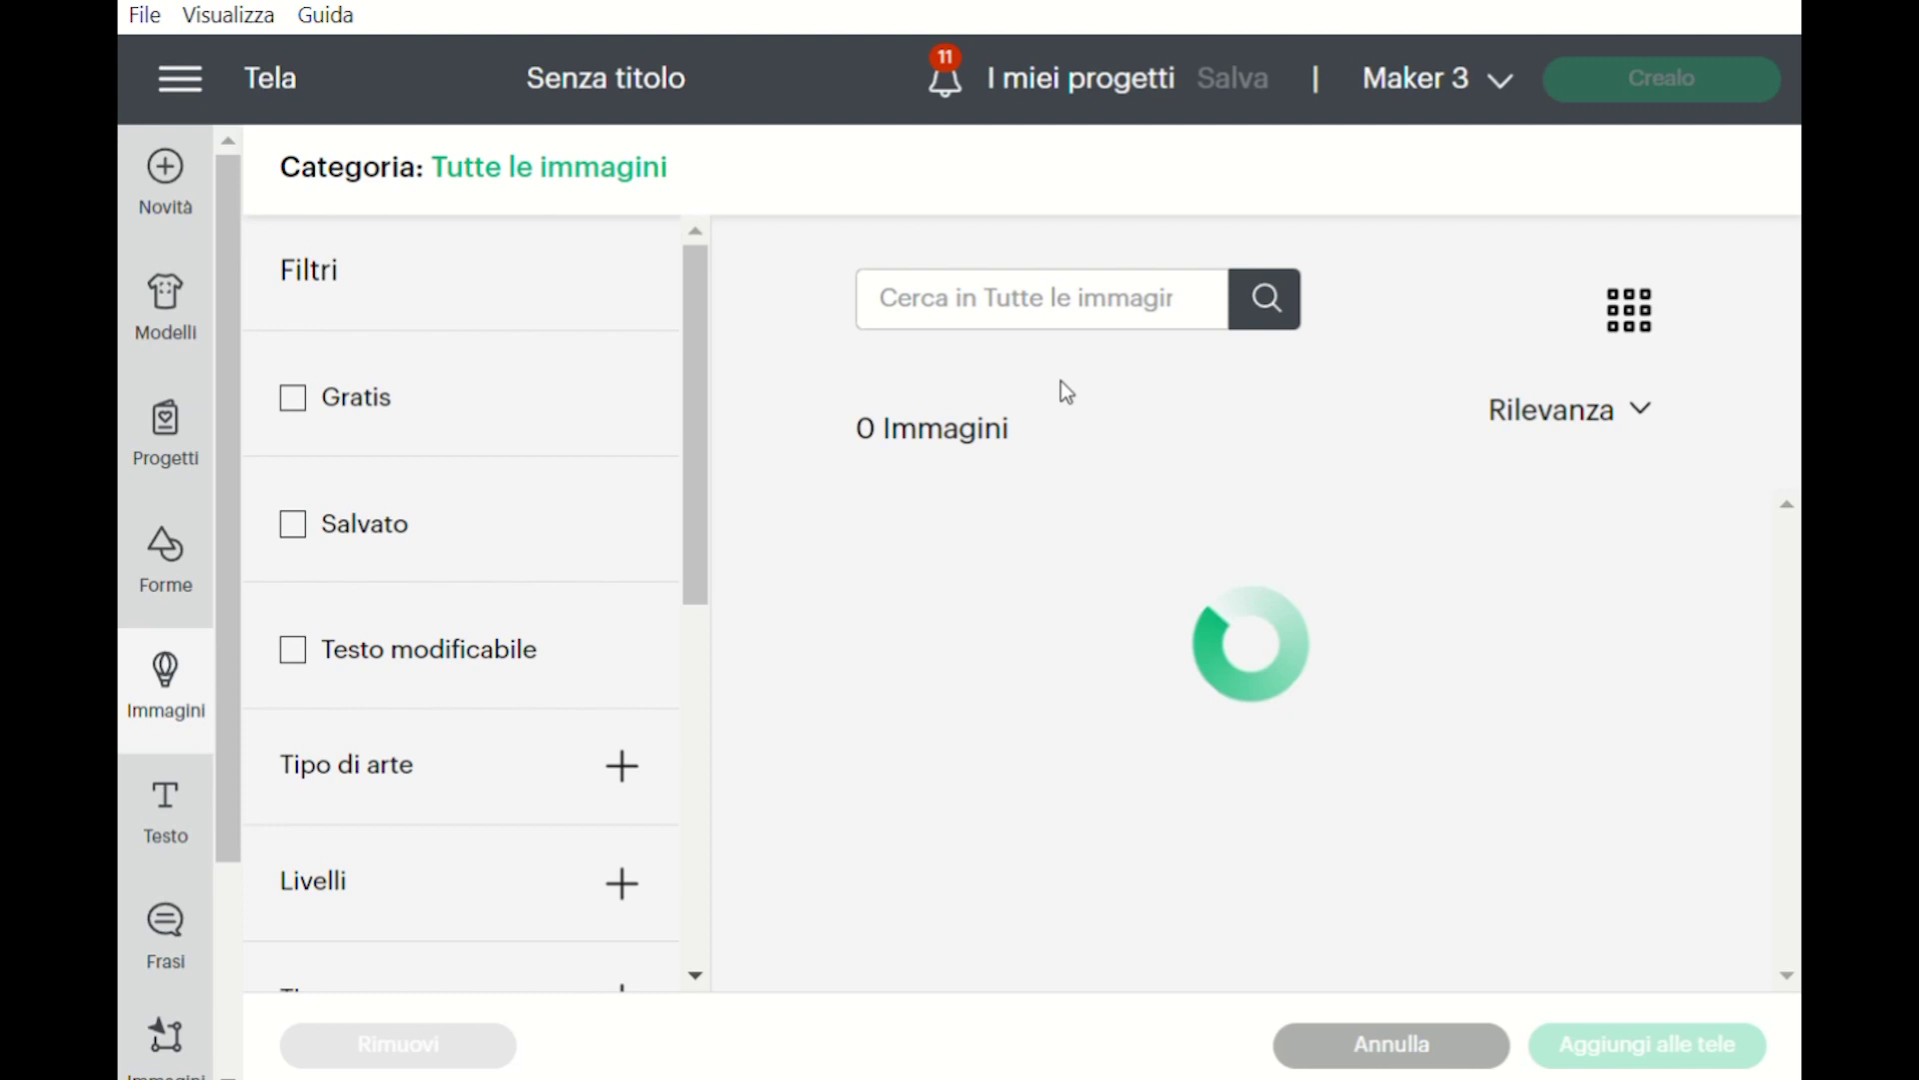
scroll(862, 500, "down", 1)
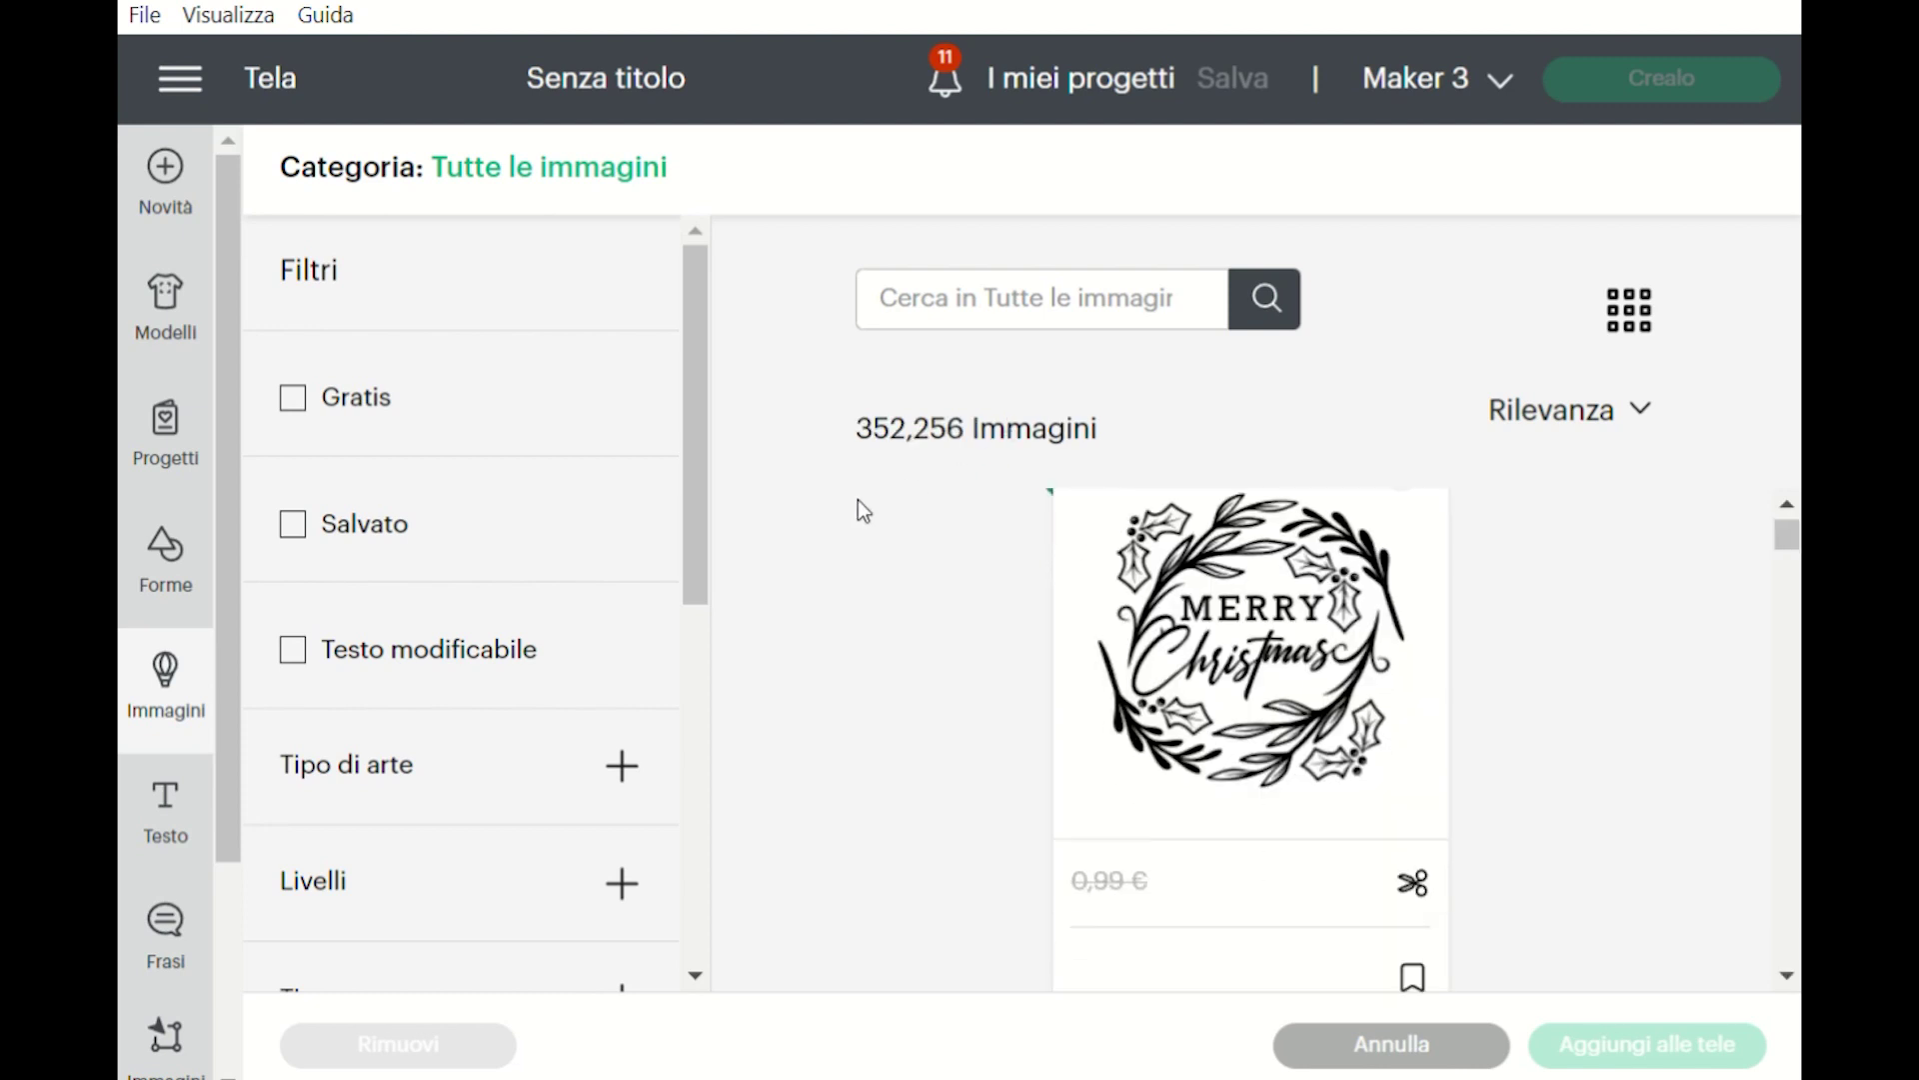
scroll(862, 508, "down", 1)
scroll(410, 540, "down", 3)
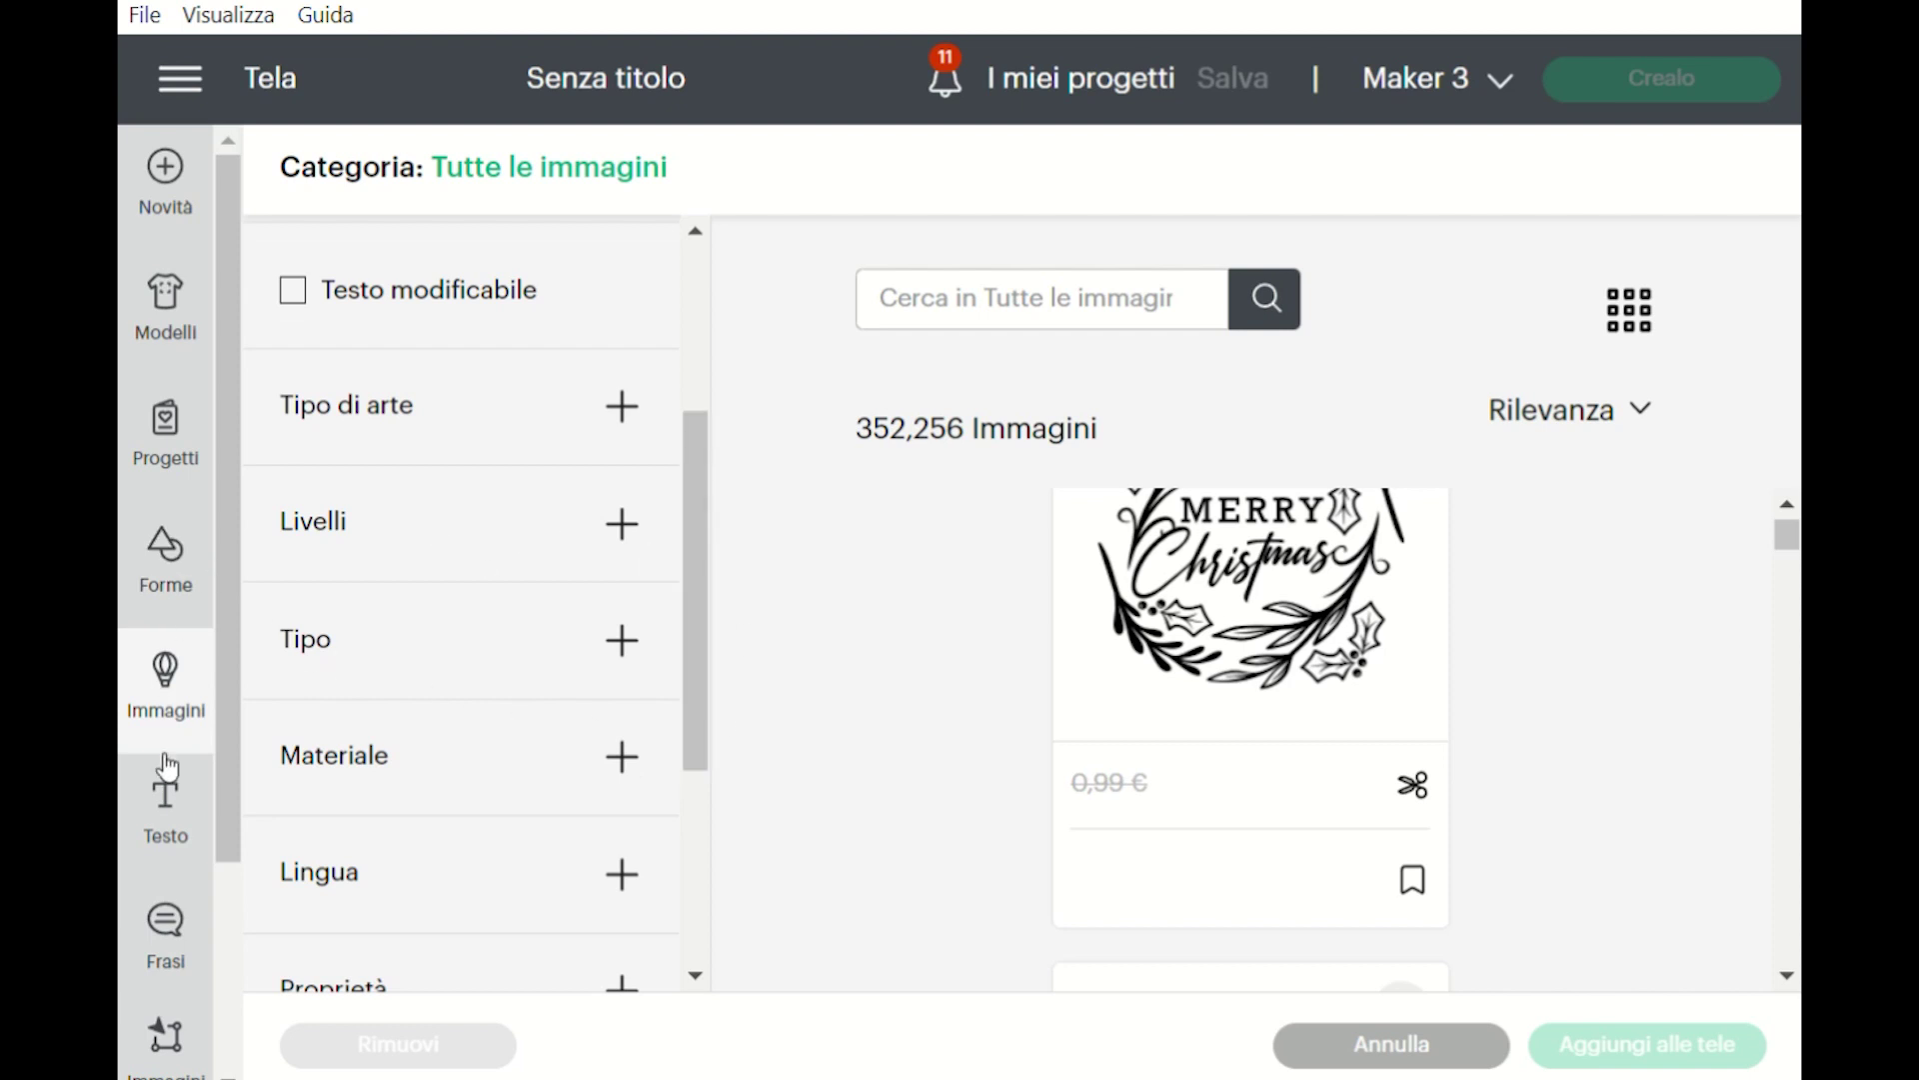
Step: Try adding a text object reading "P" to the canvas and view the free shapes
left_click(170, 812)
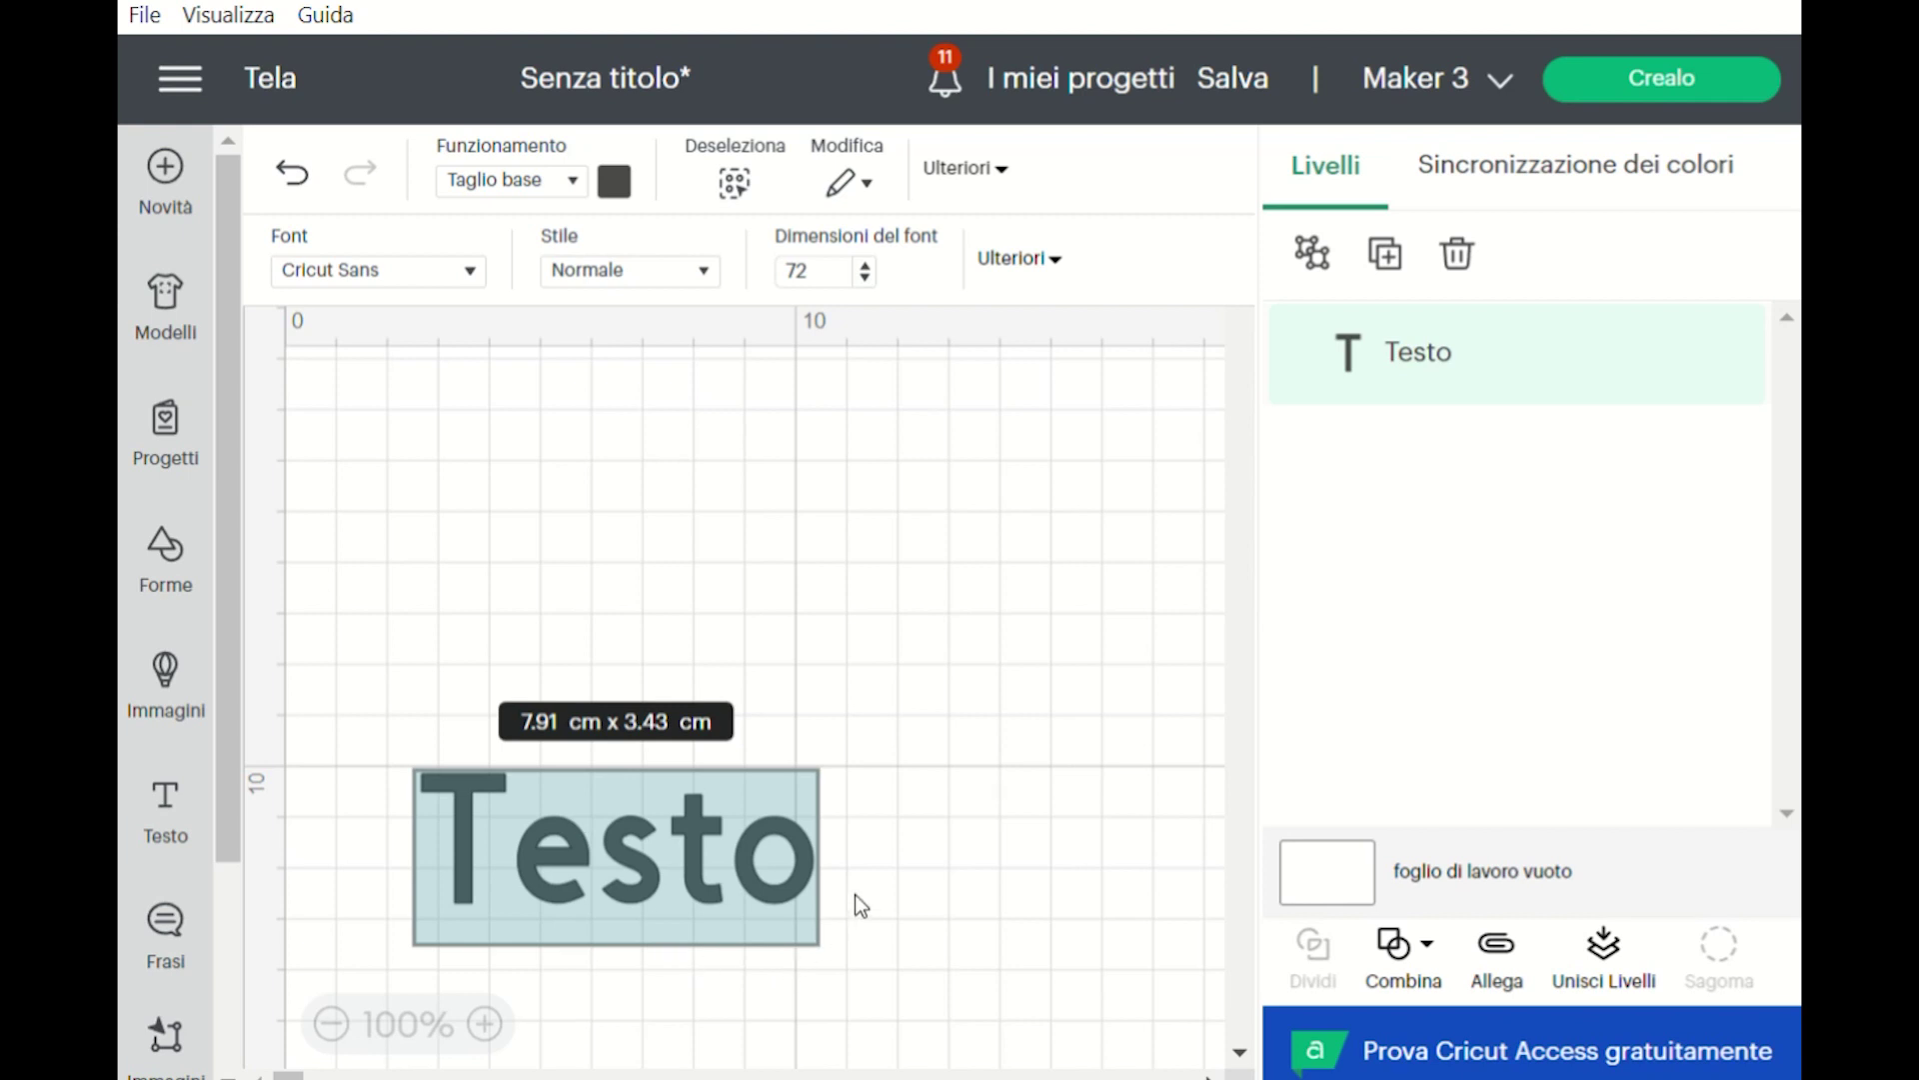
type("P")
left_click(166, 548)
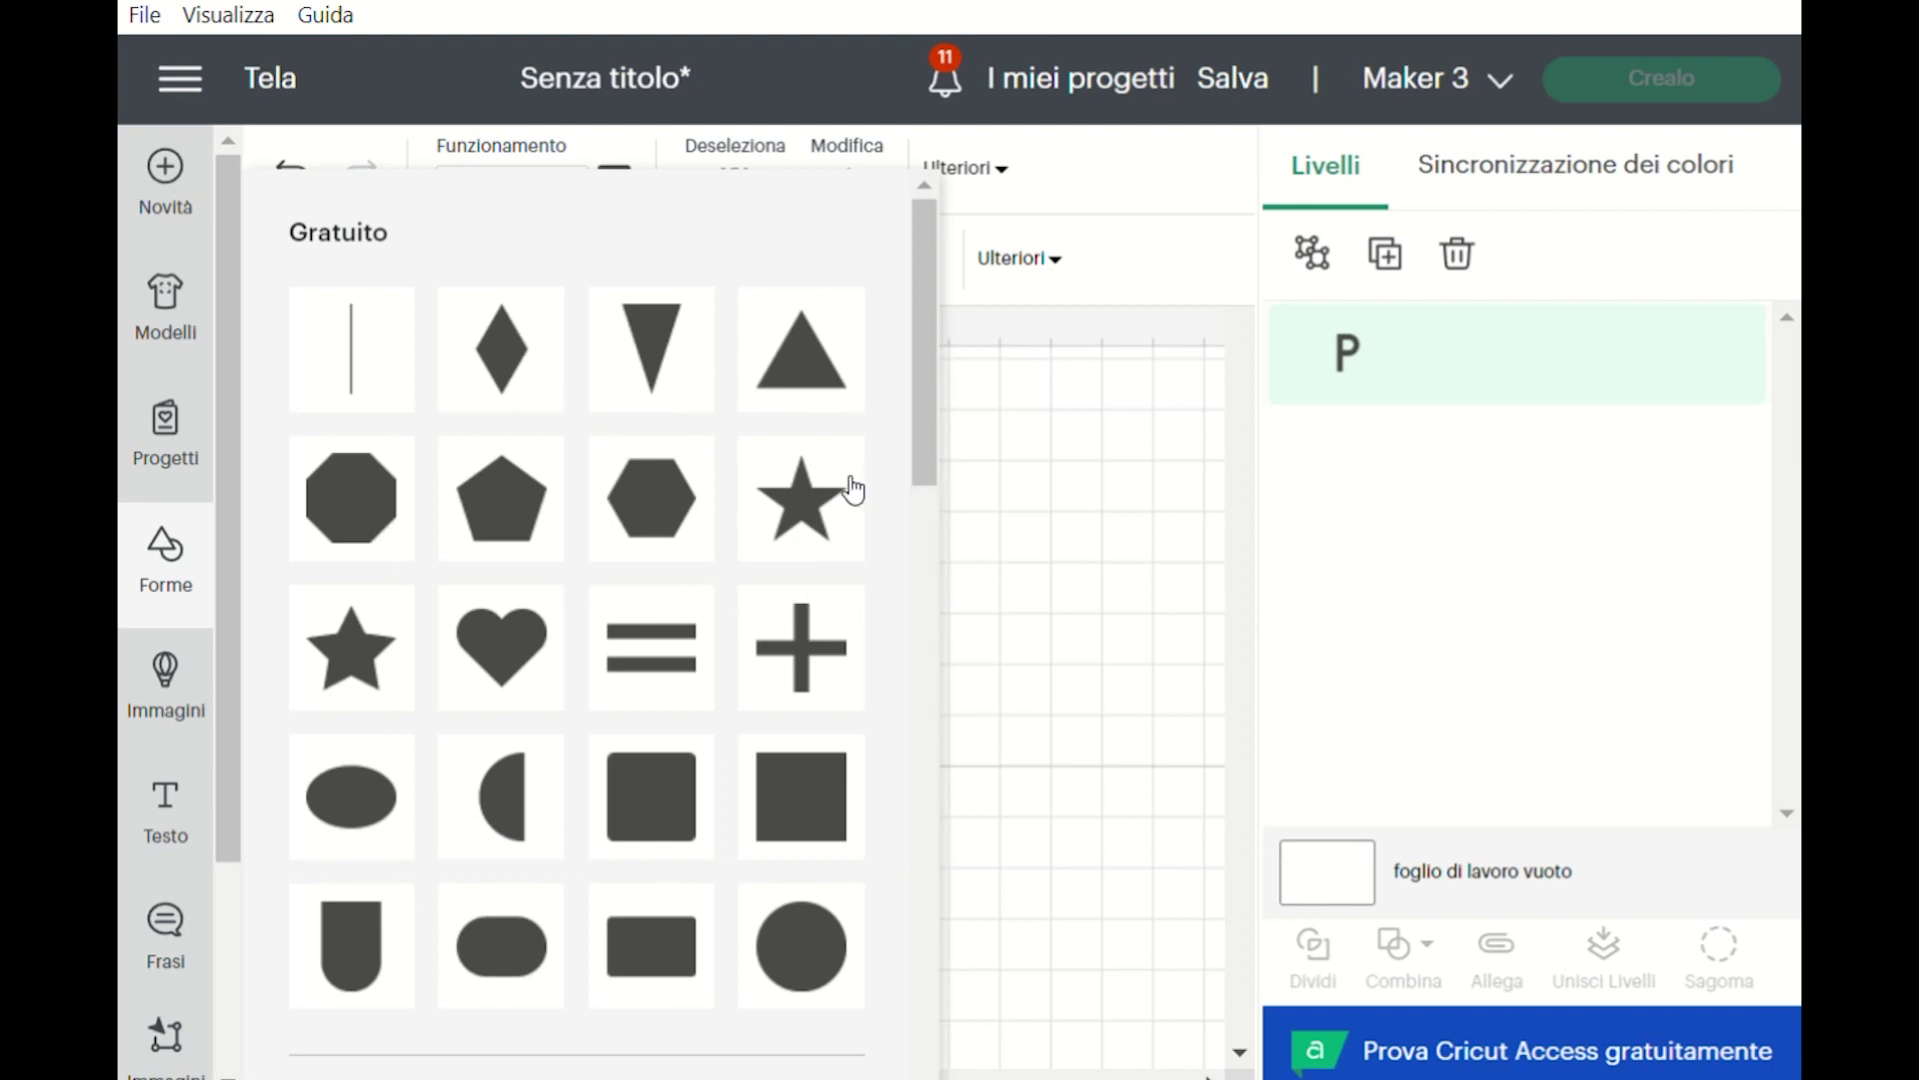
left_click(1000, 549)
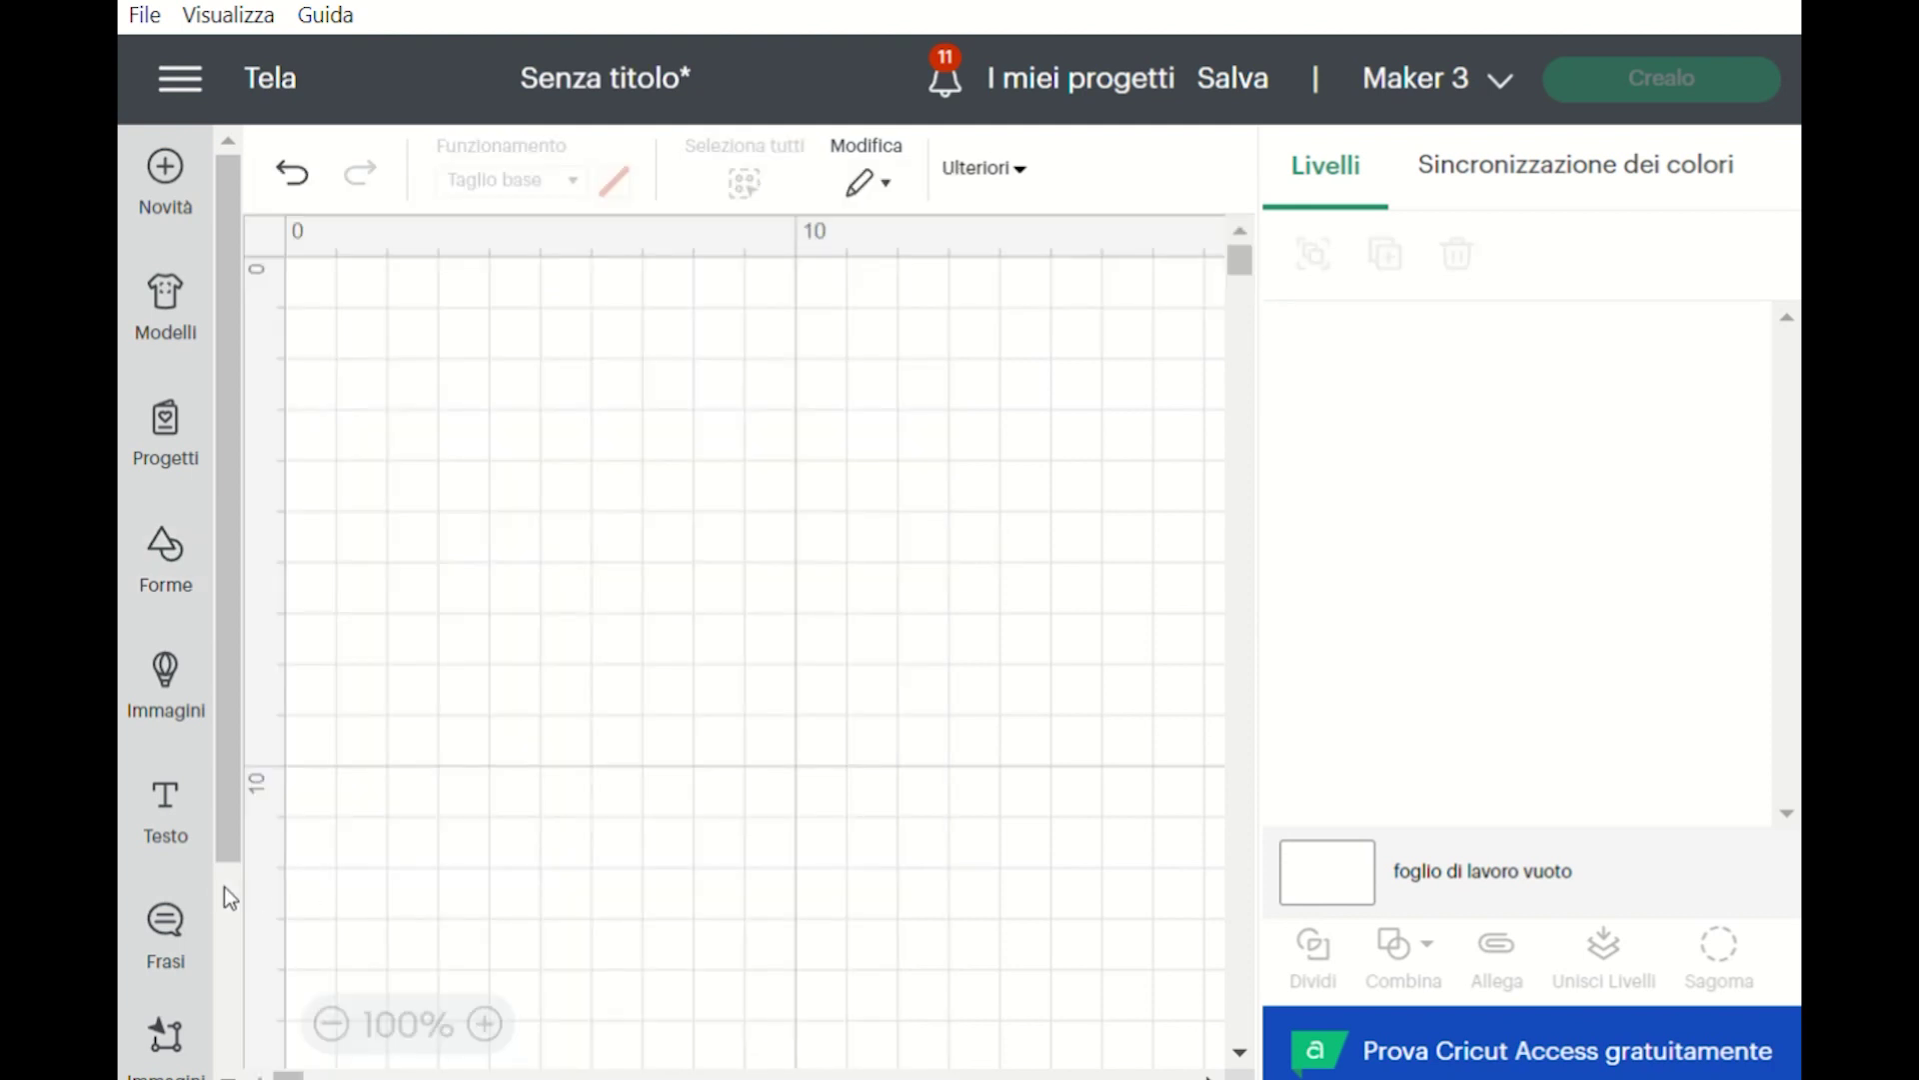
Step: Examine the image upload page and its compatible file types
scroll(180, 895, "down", 3)
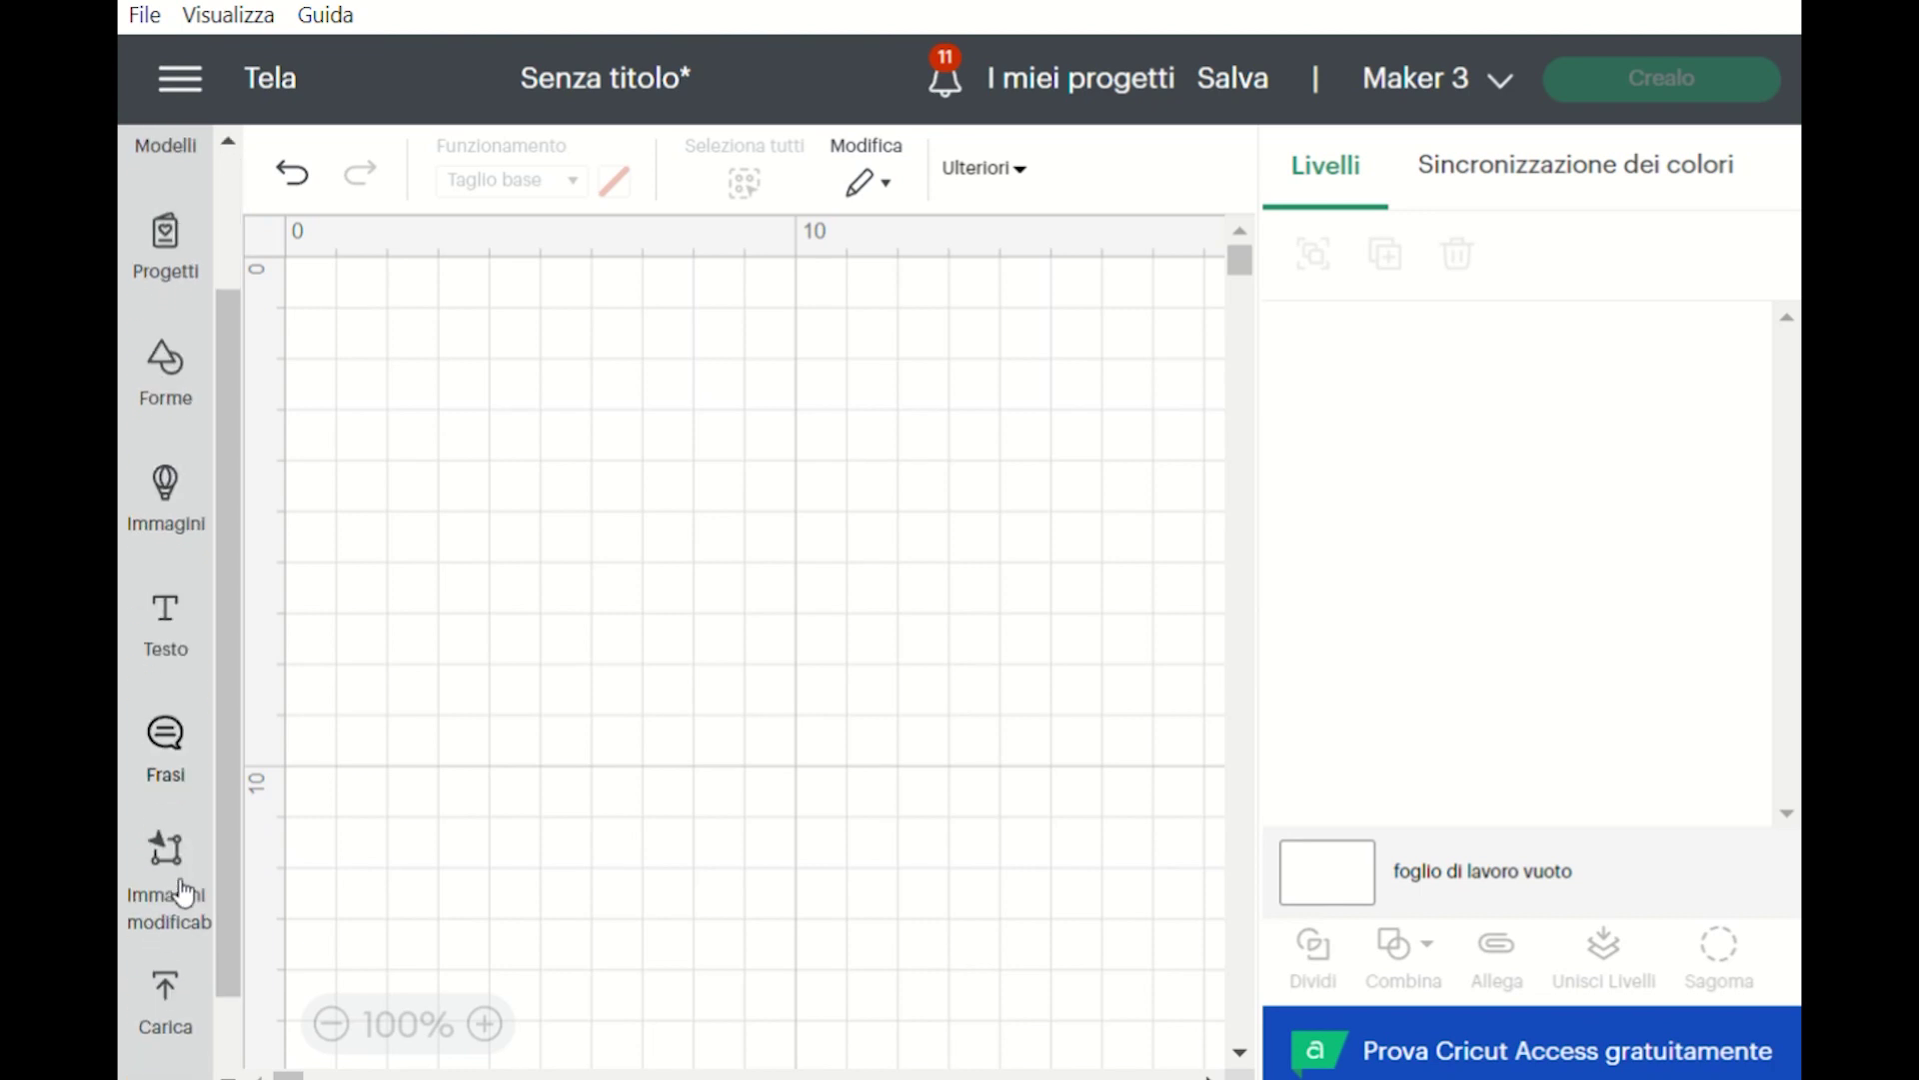
left_click(180, 919)
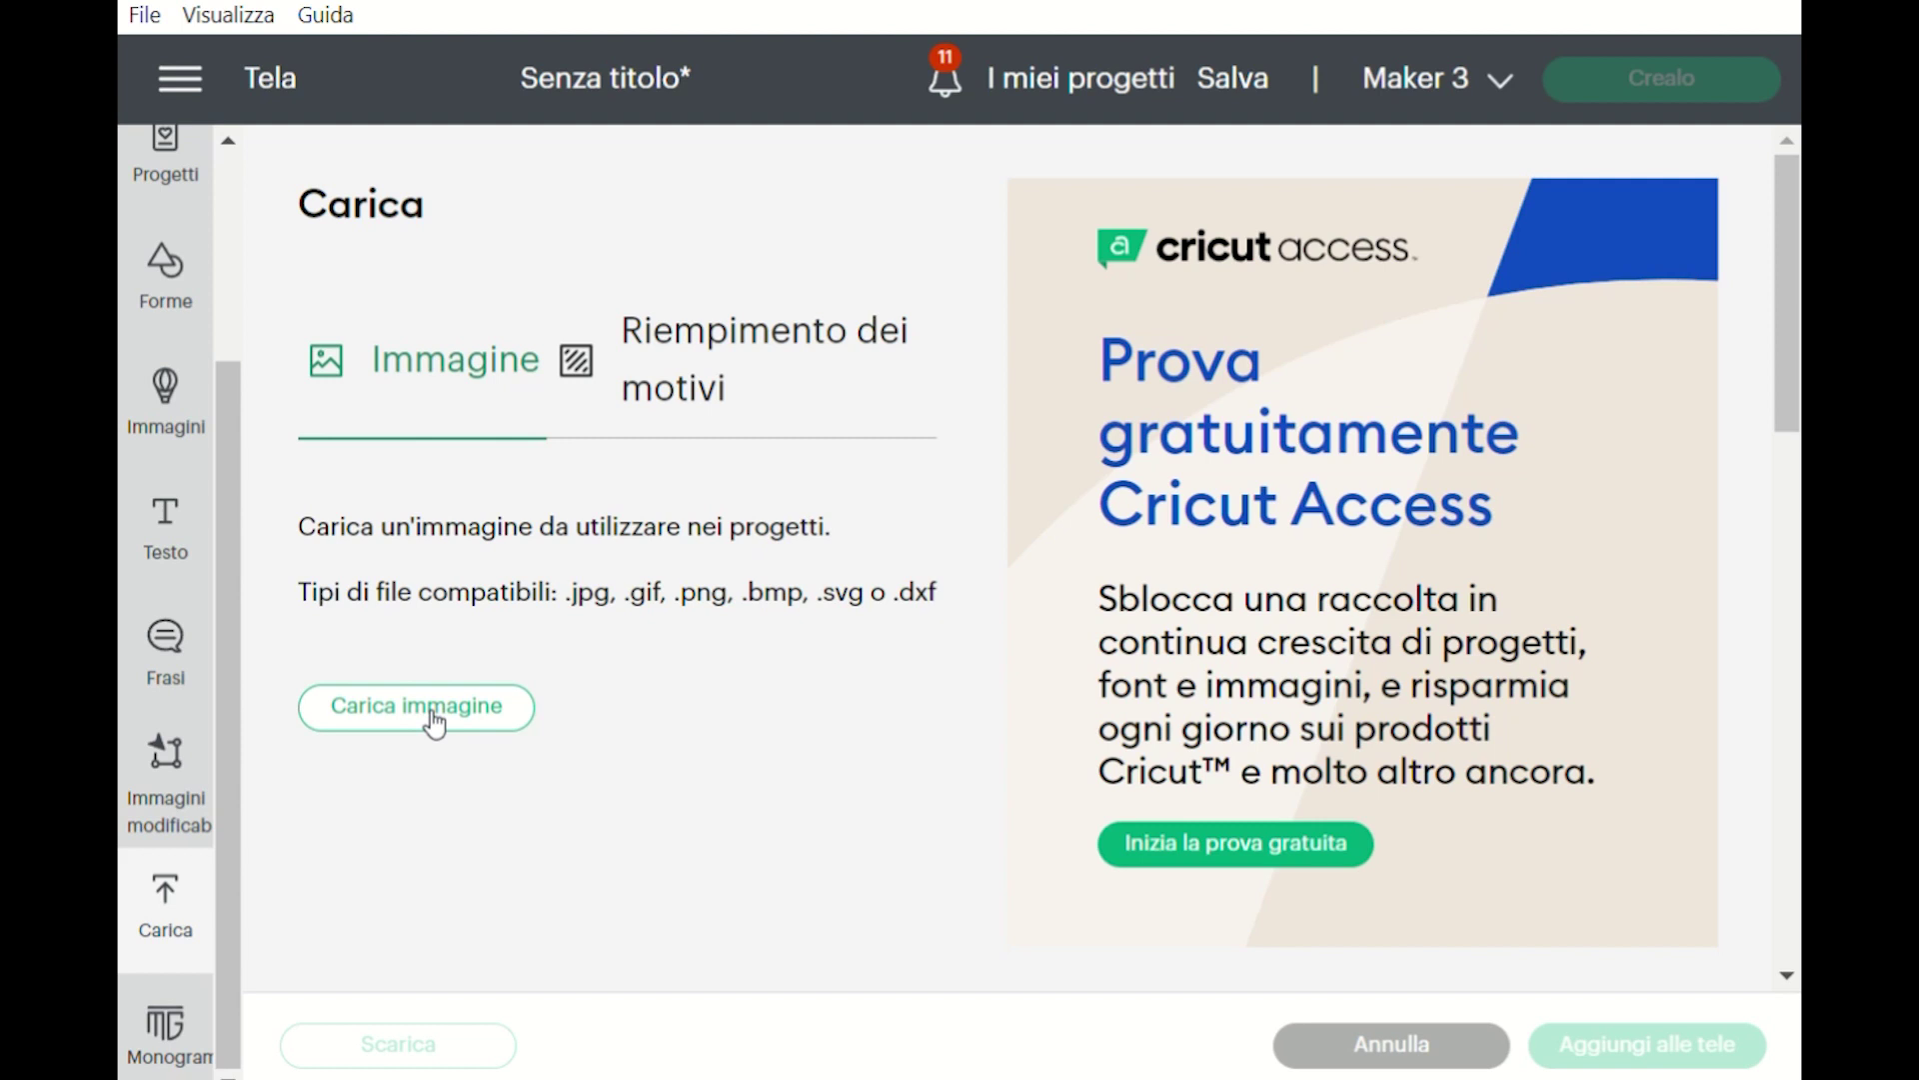
scroll(170, 837, "up", 3)
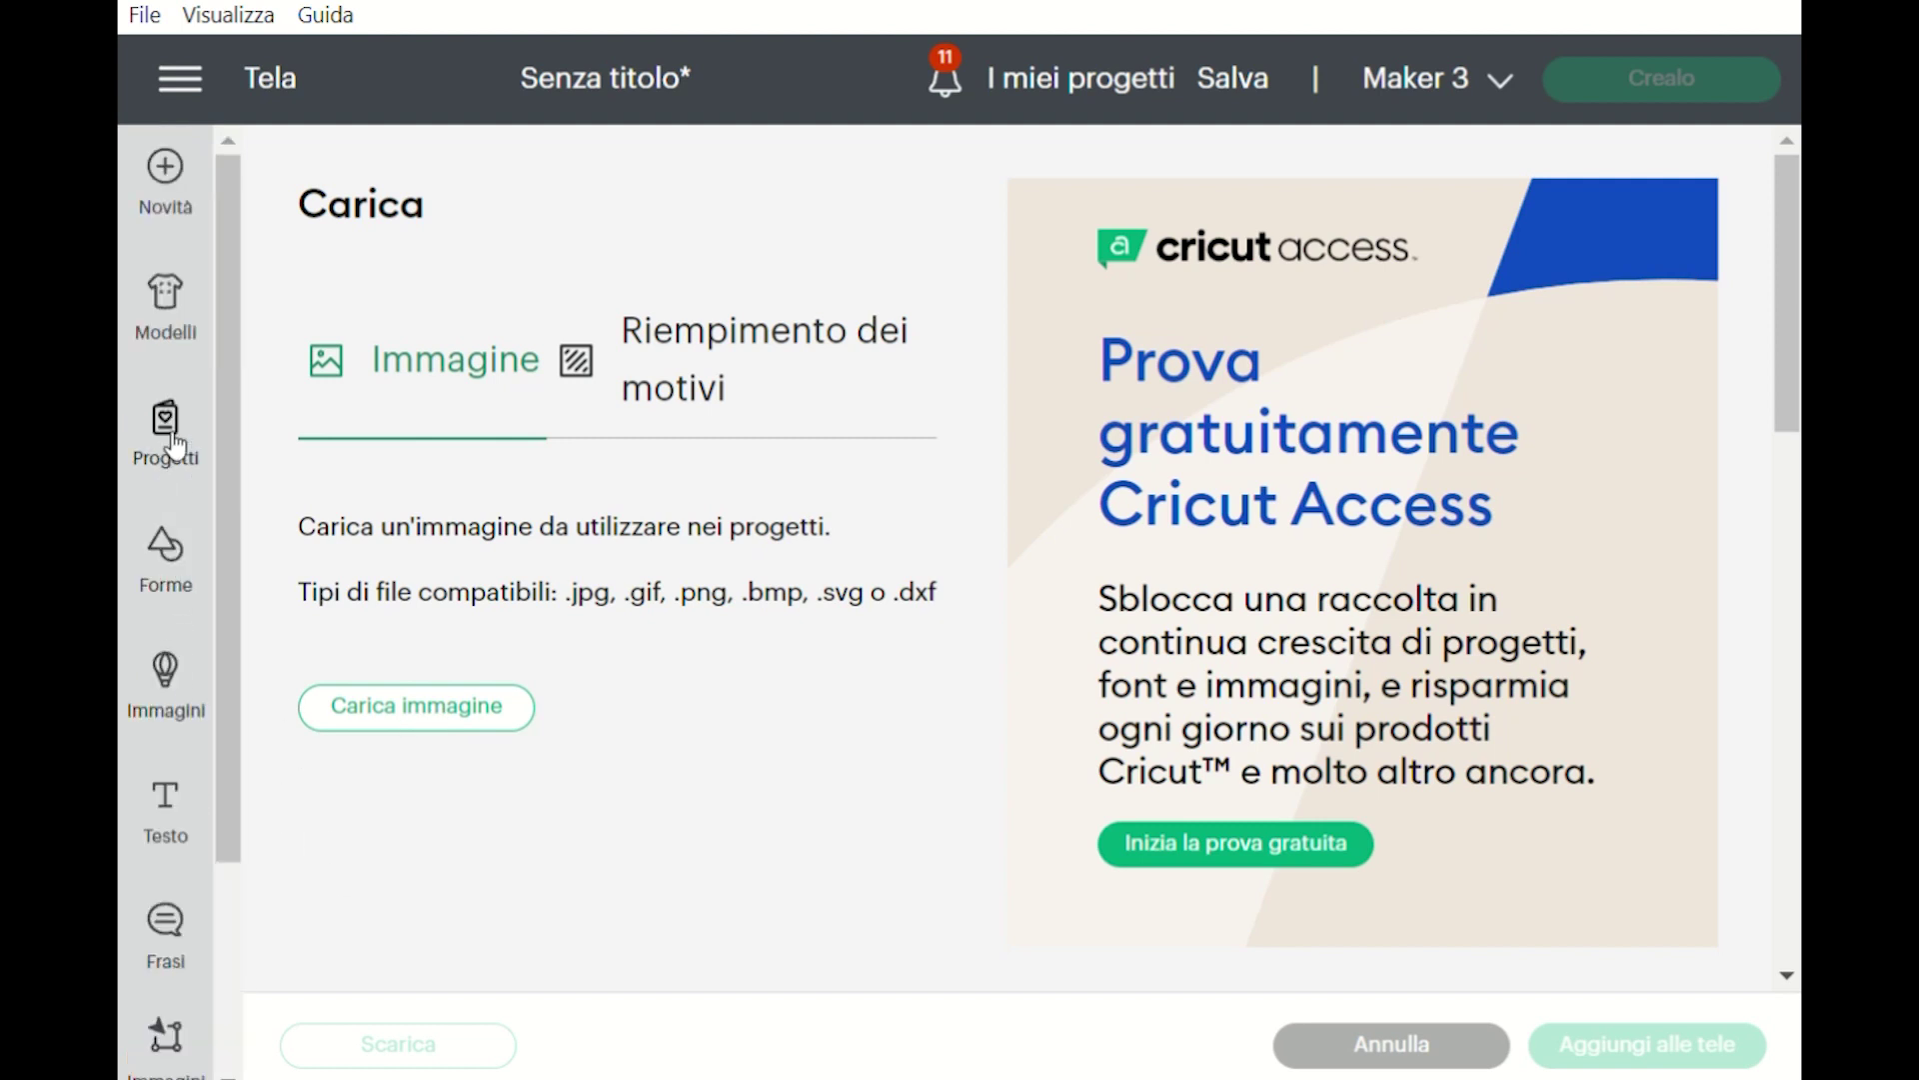
Step: Search the image library for "pink elephant" and add the pink elephant holding a flower to the canvas
left_click(184, 661)
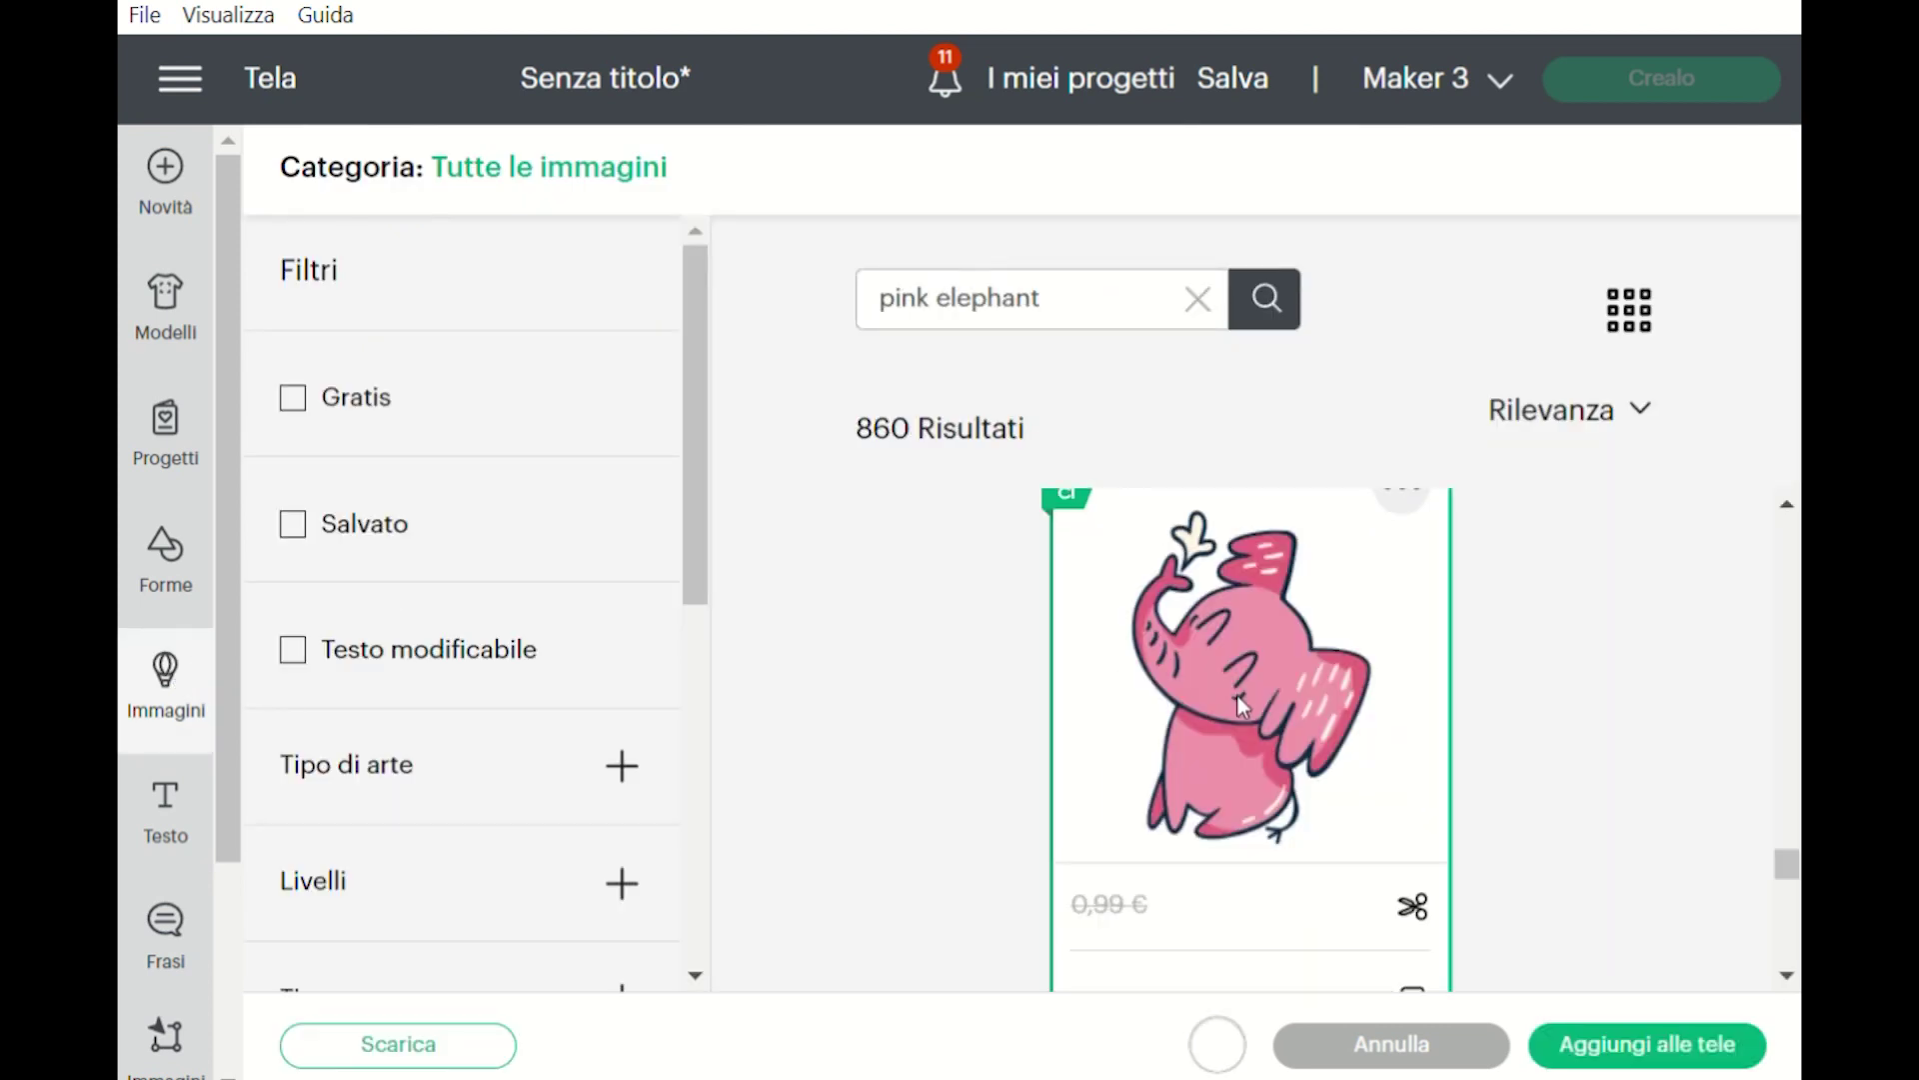
left_click(1238, 694)
left_click(1646, 1027)
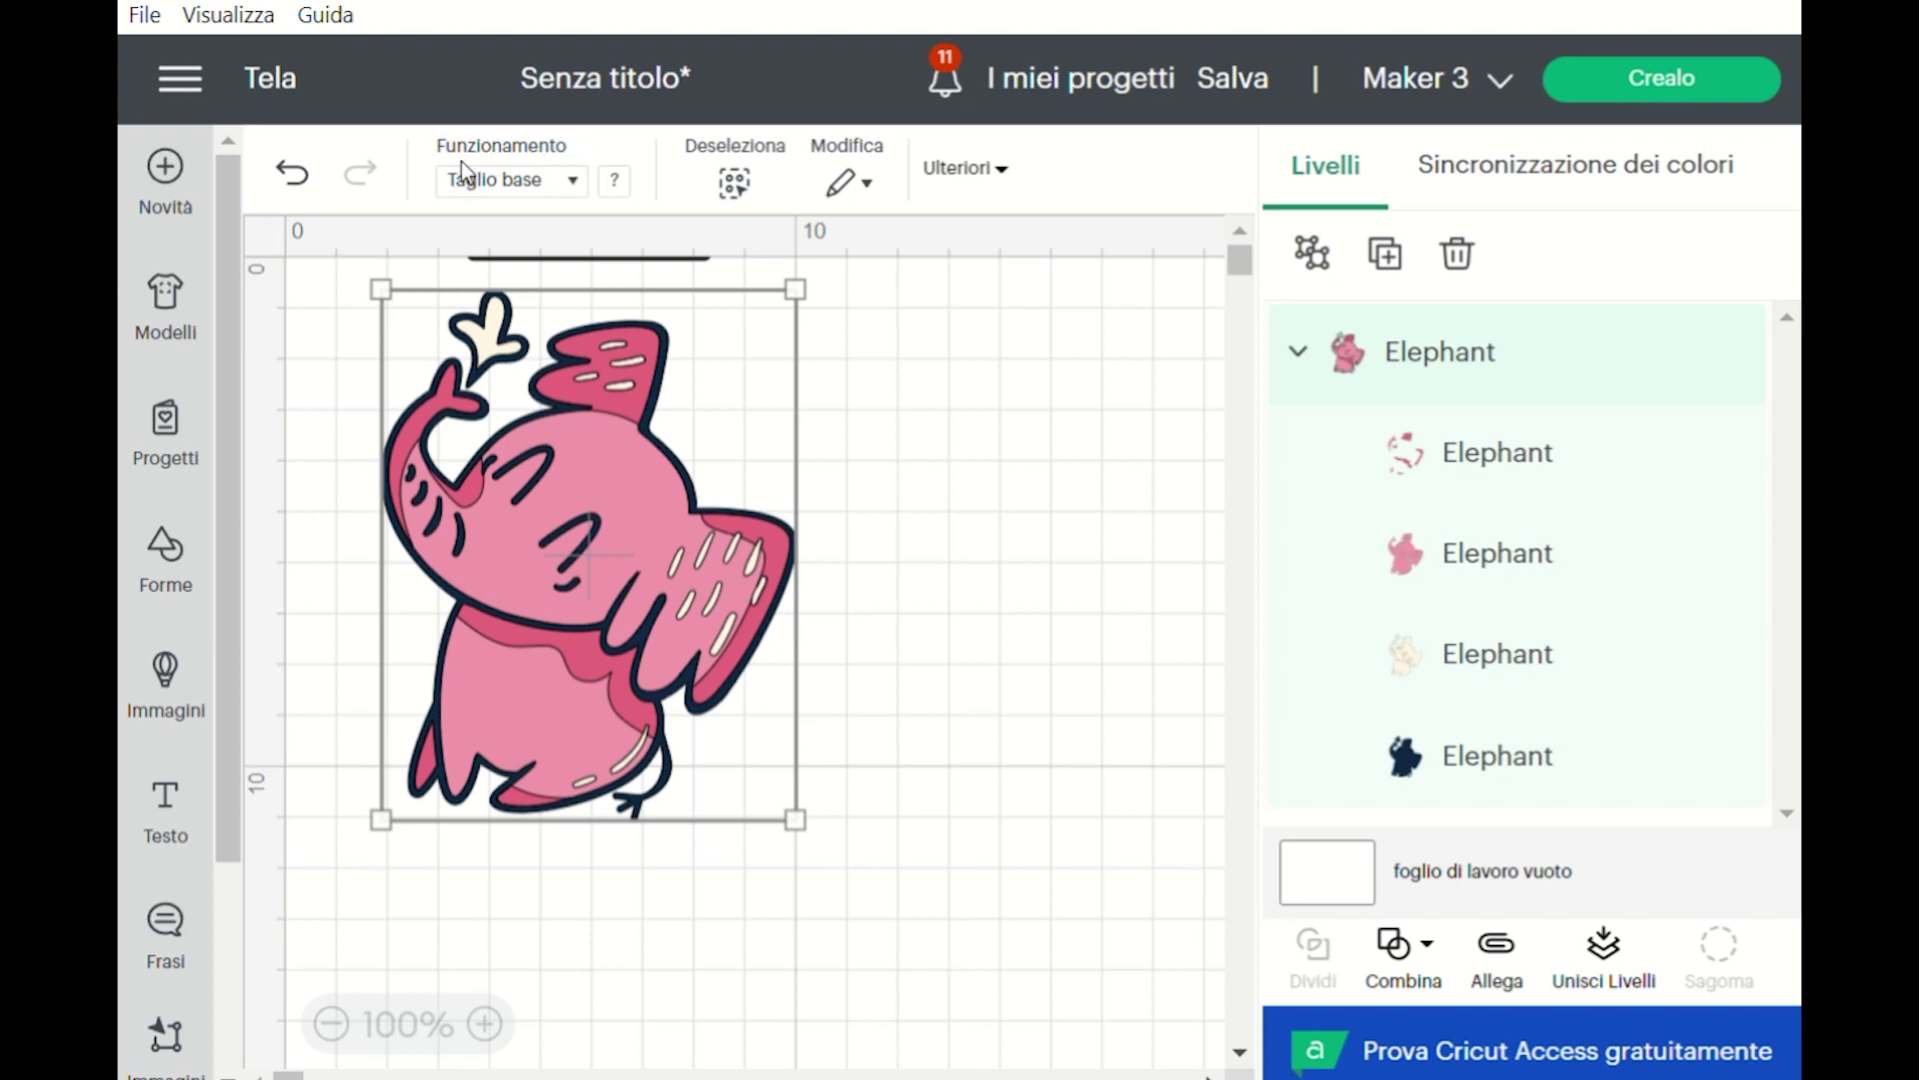
Step: Review the operation types and the editing commands available for the selected elephant
left_click(523, 191)
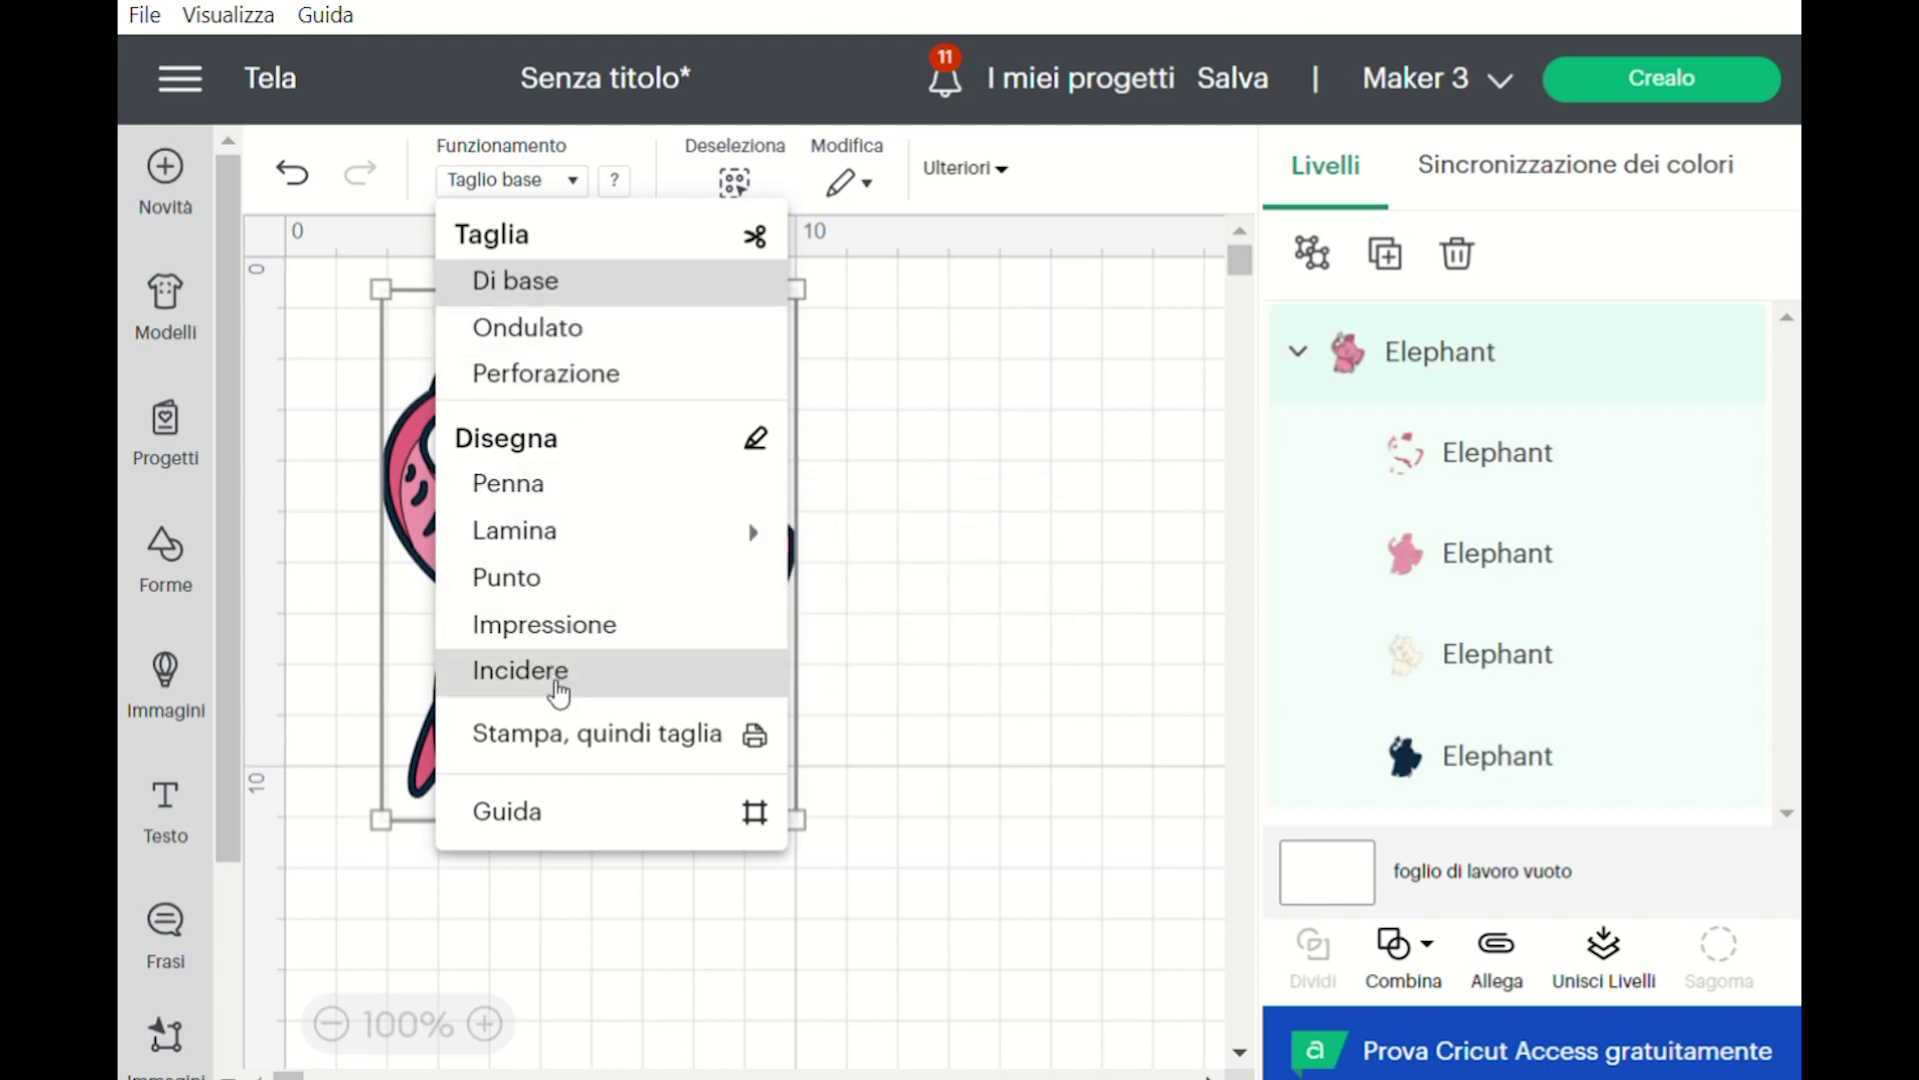
left_click(745, 188)
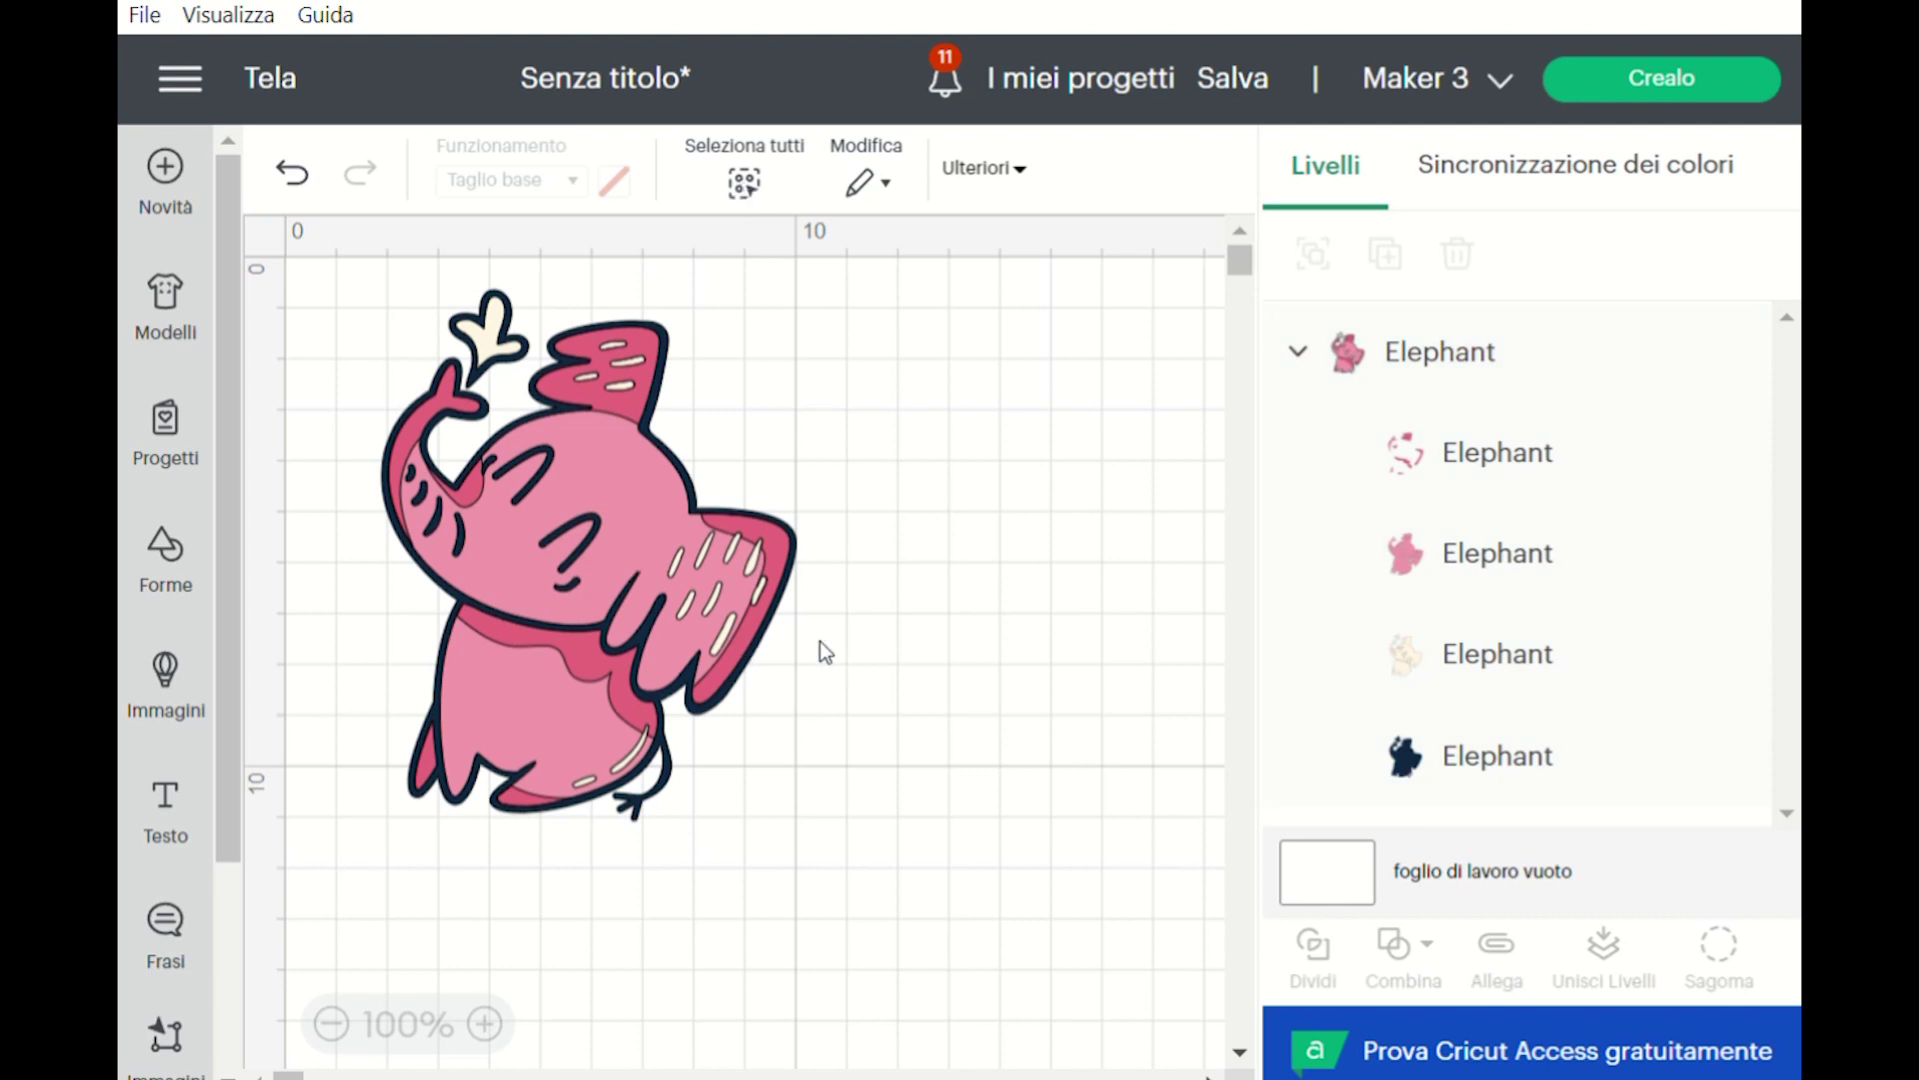
left_click(788, 590)
left_click(870, 186)
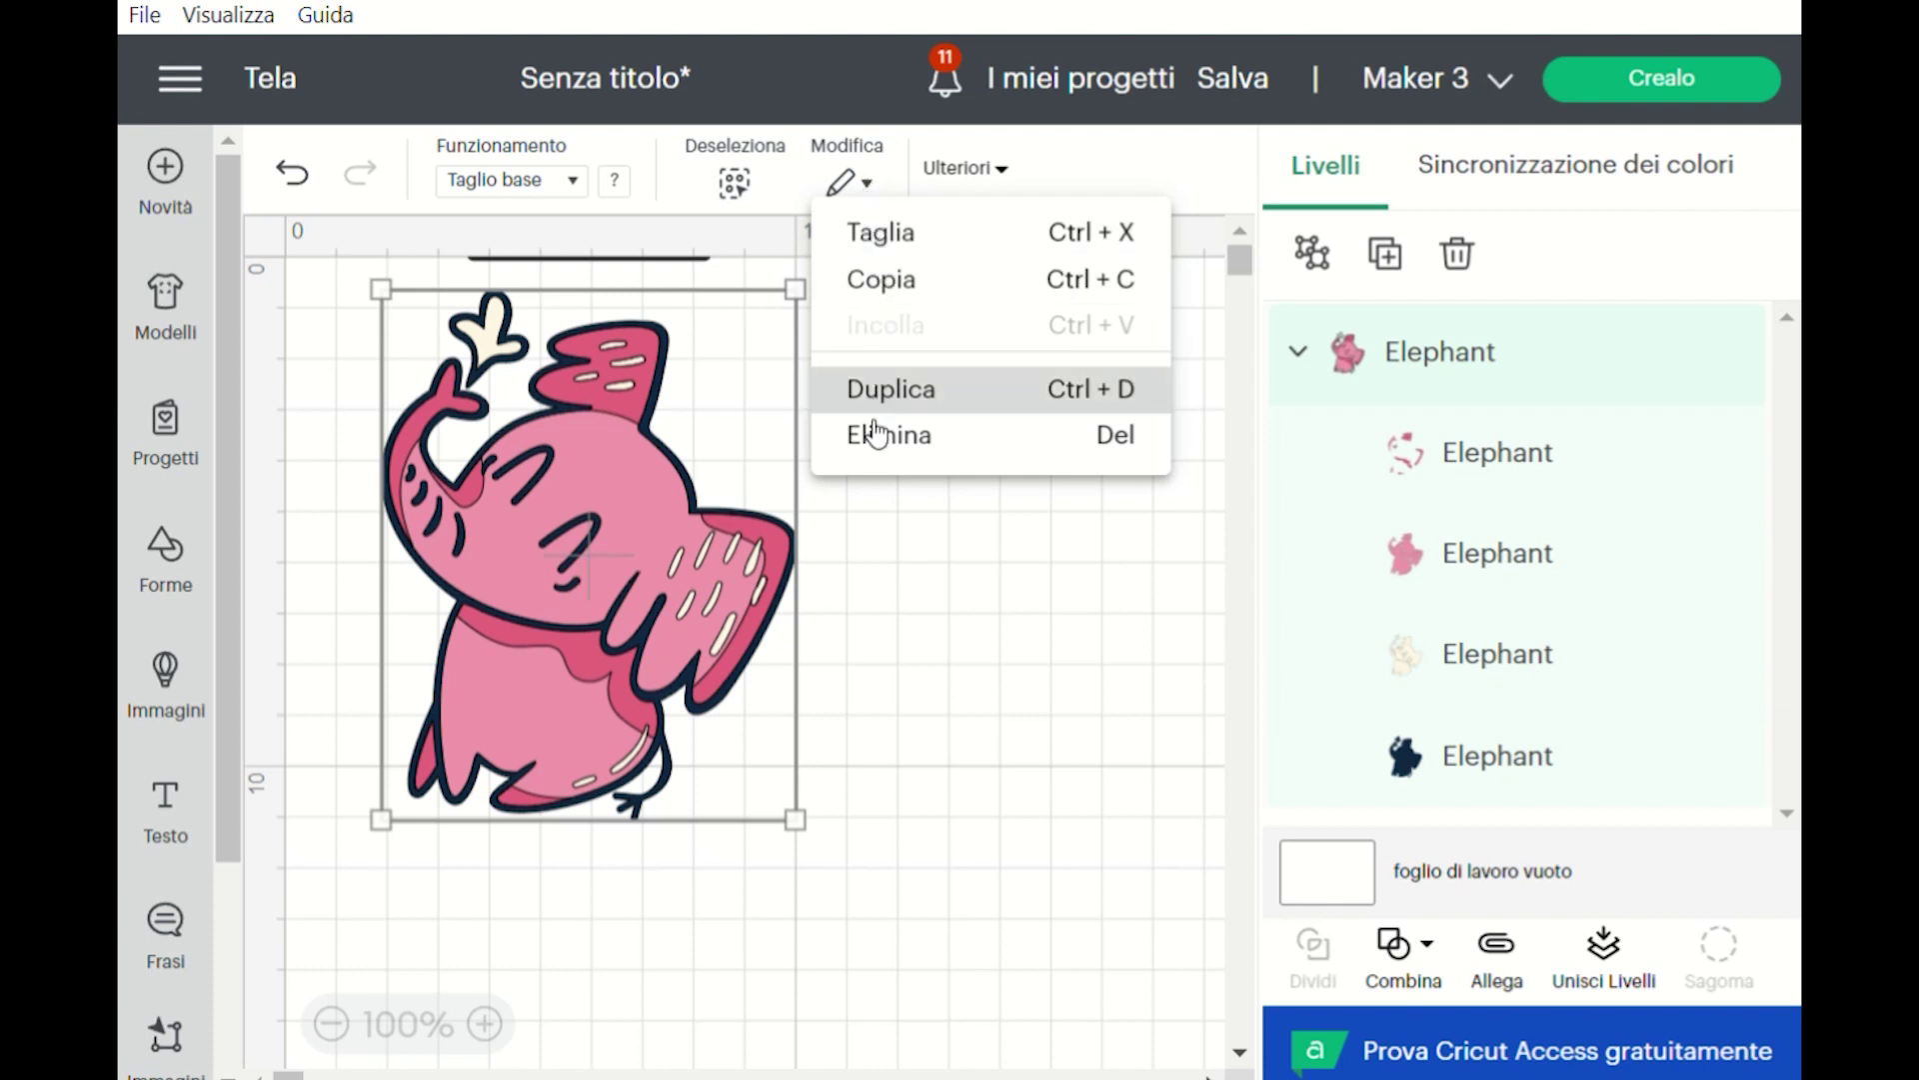
left_click(1247, 184)
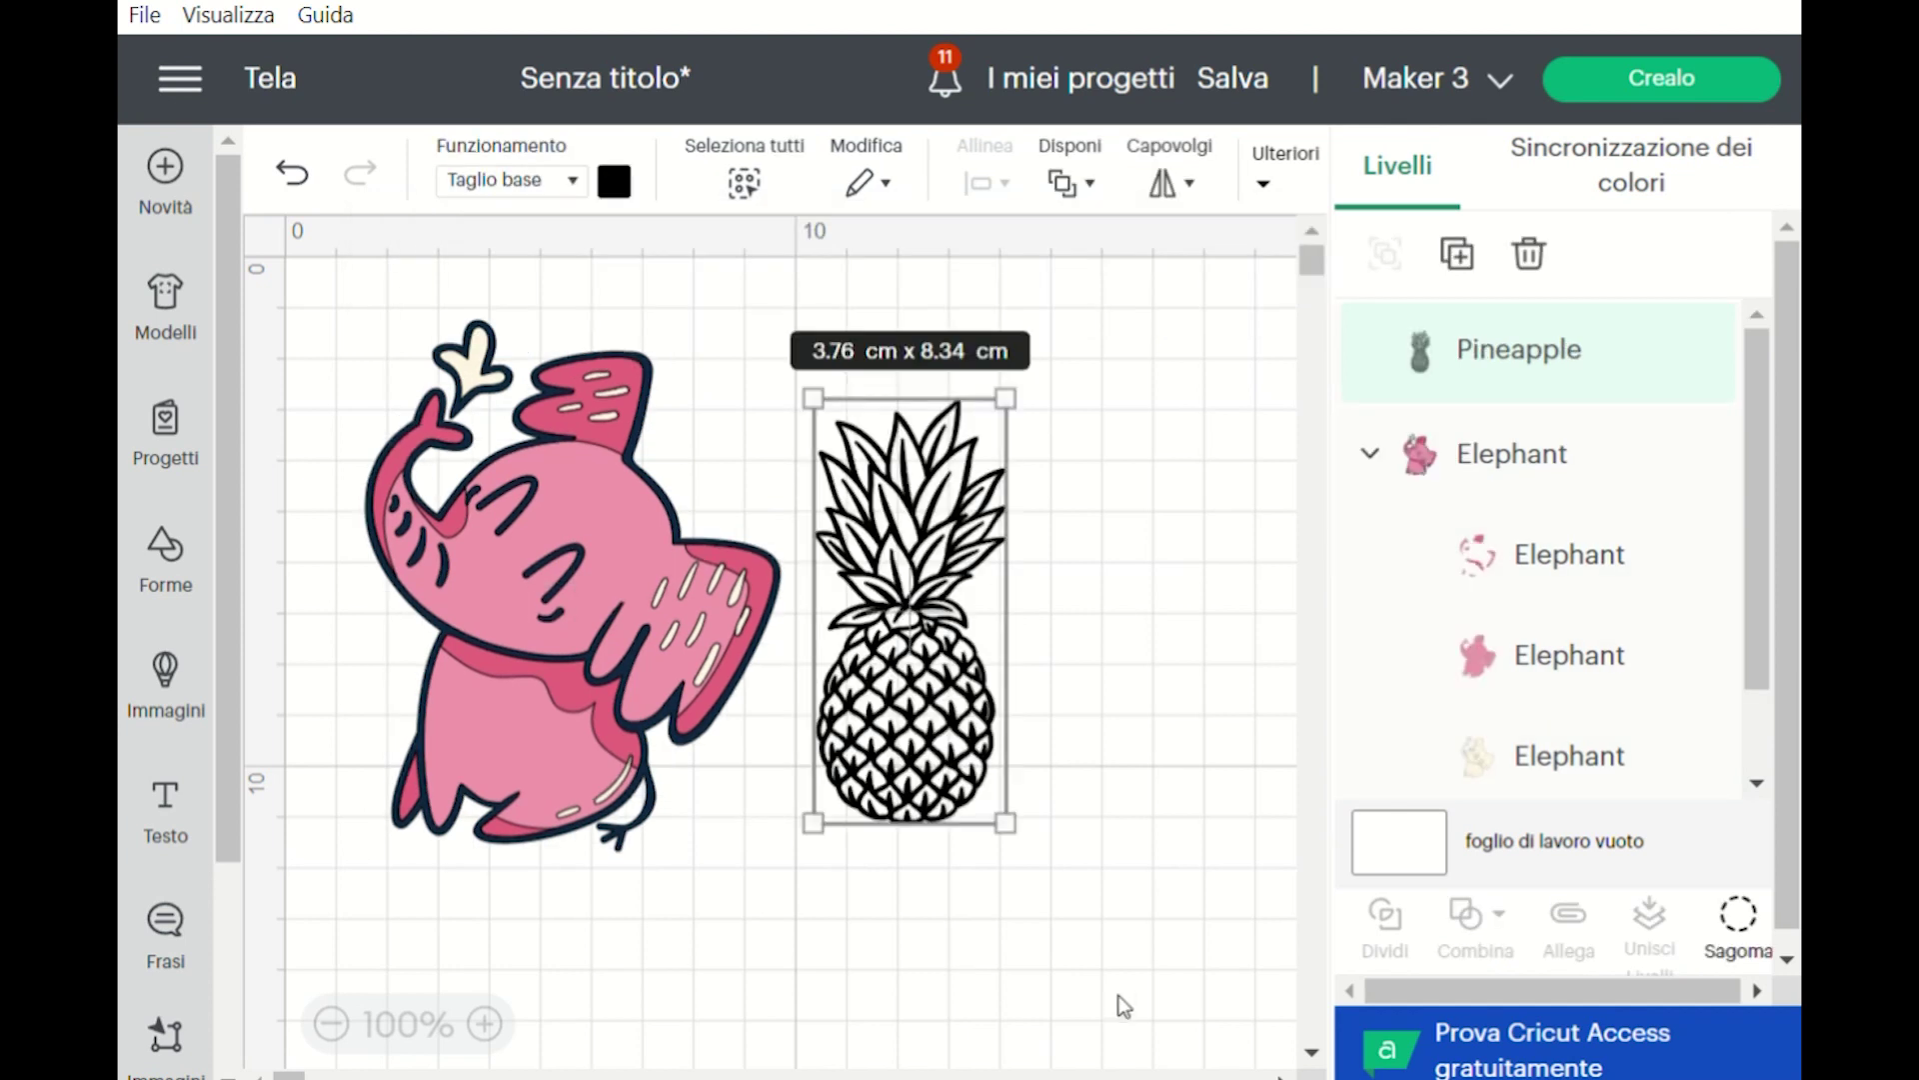
Step: Select the elephant and the pineapple together and align them at their bottom edges
left_click(1080, 845)
left_click_drag(1203, 843, 405, 457)
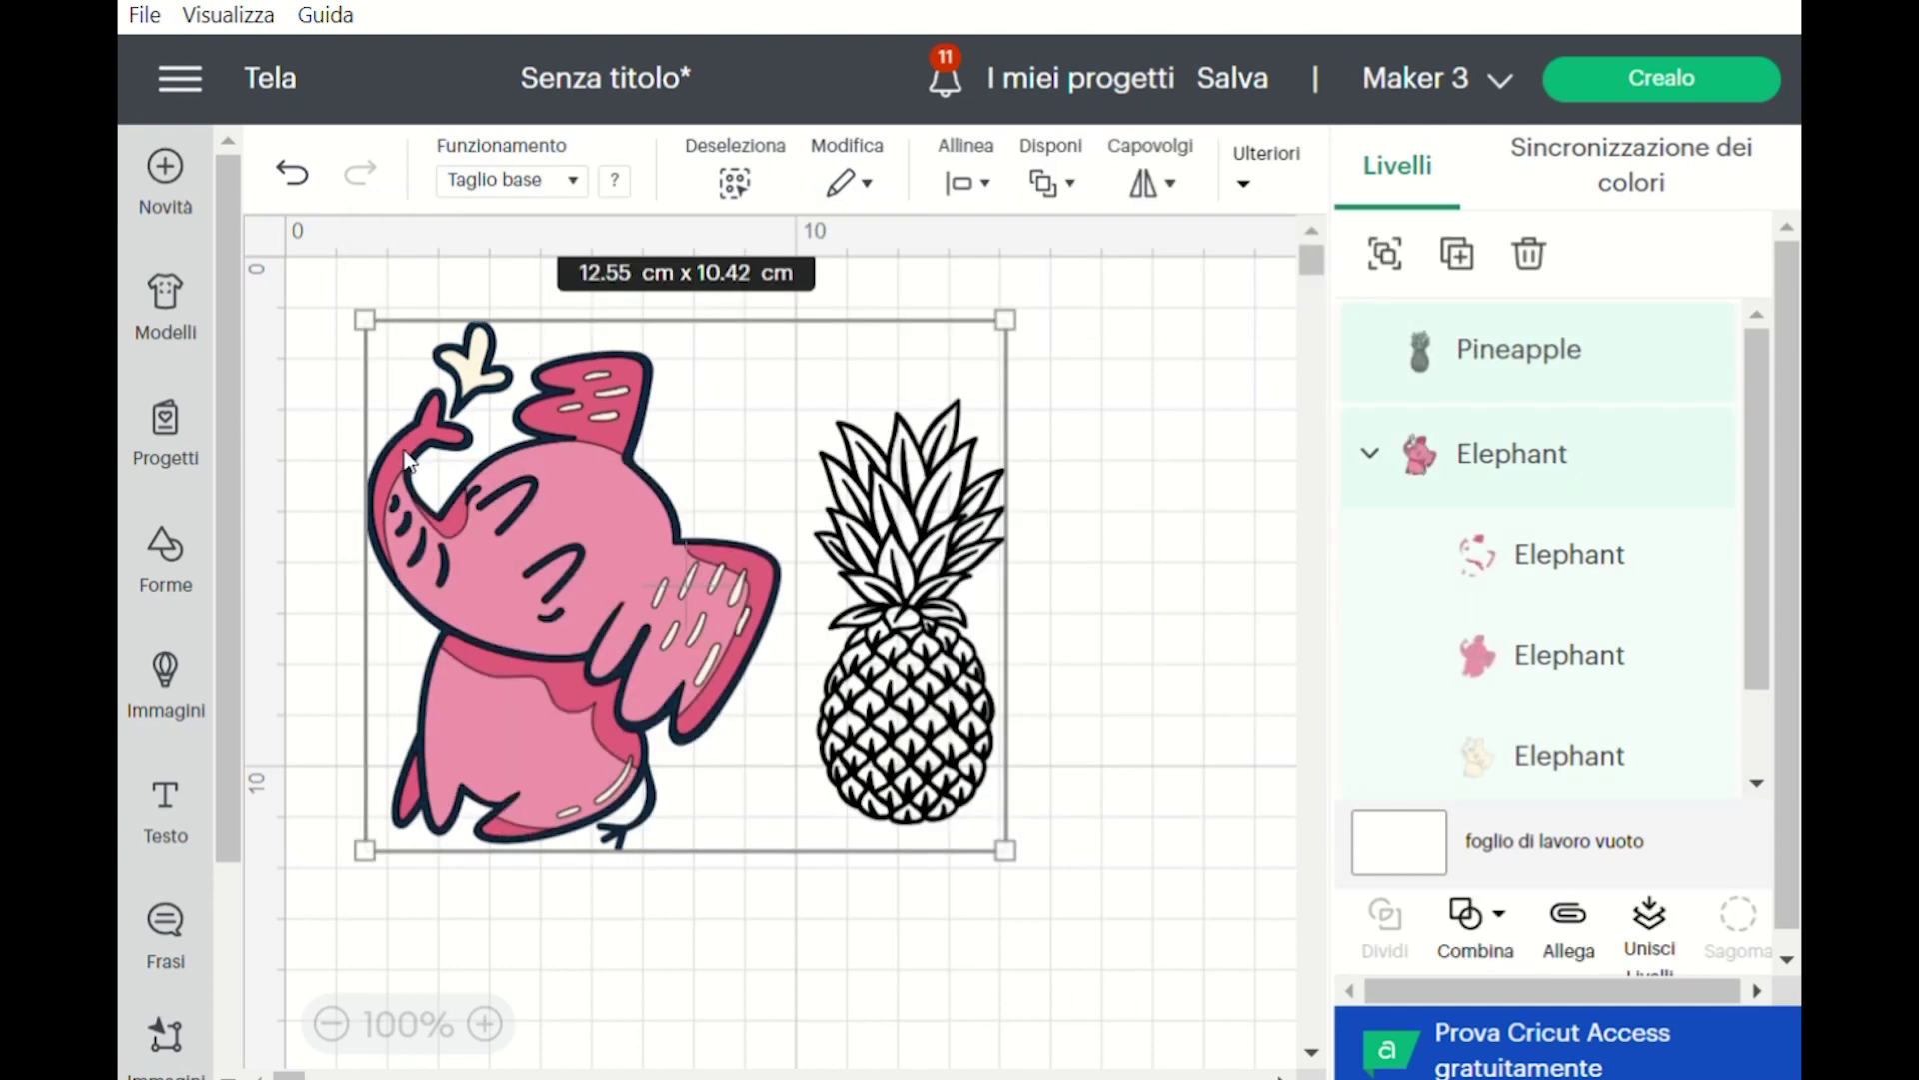
left_click(980, 180)
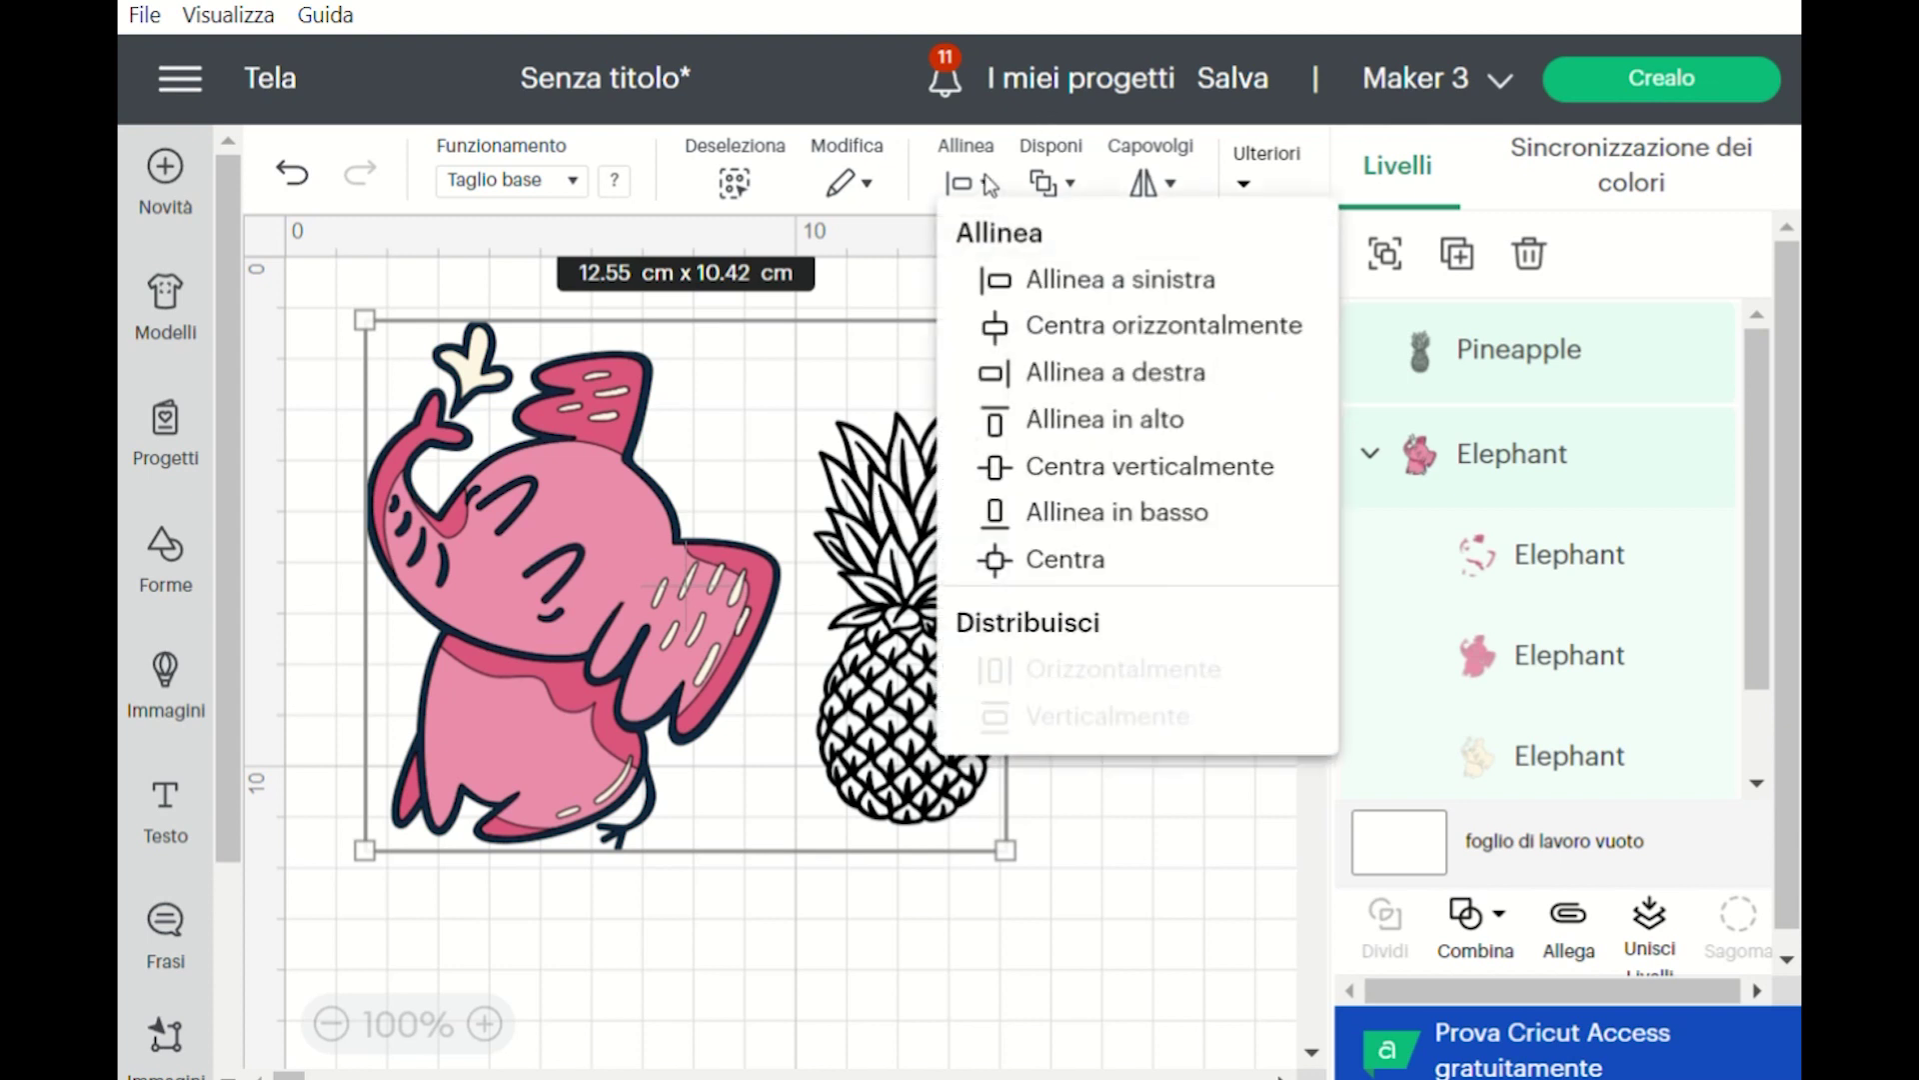
left_click(1110, 515)
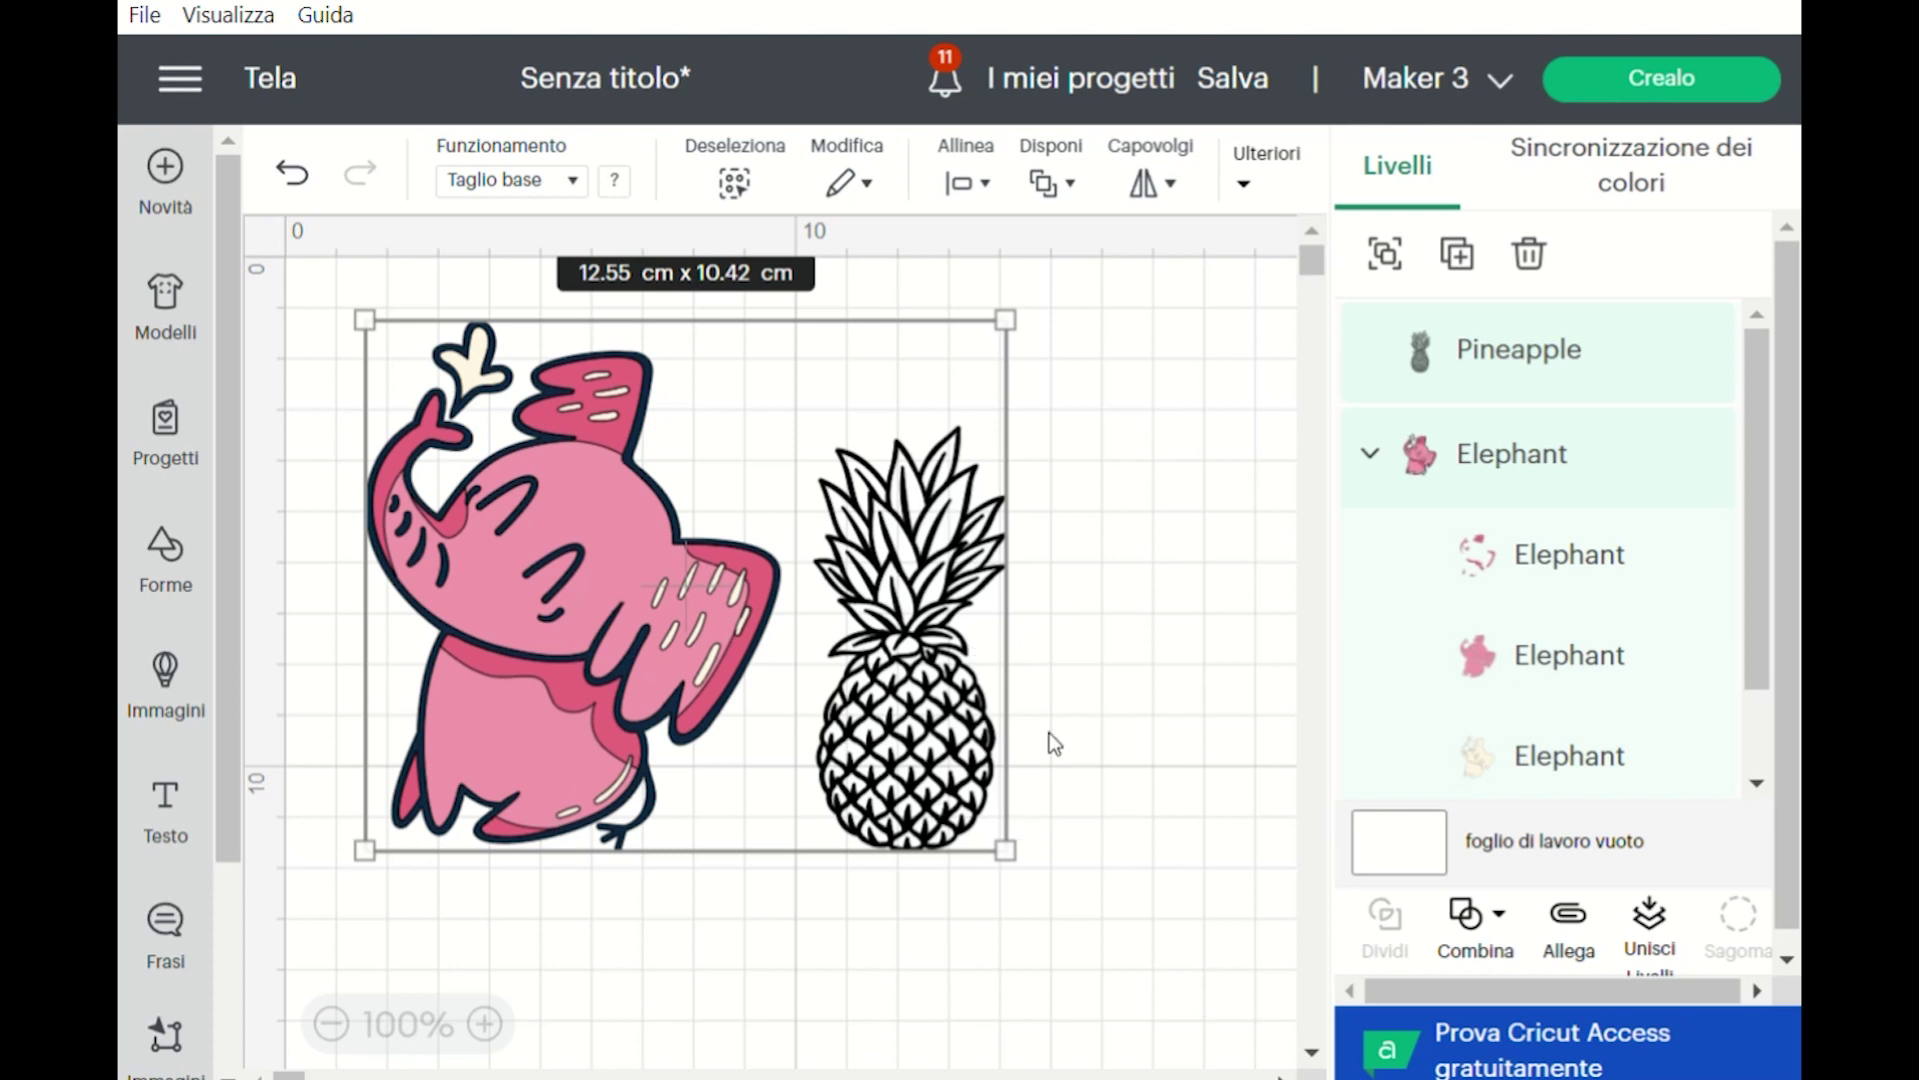
Step: Move the pineapple so that it overlaps the elephant's large ear
left_click_drag(898, 715, 716, 628)
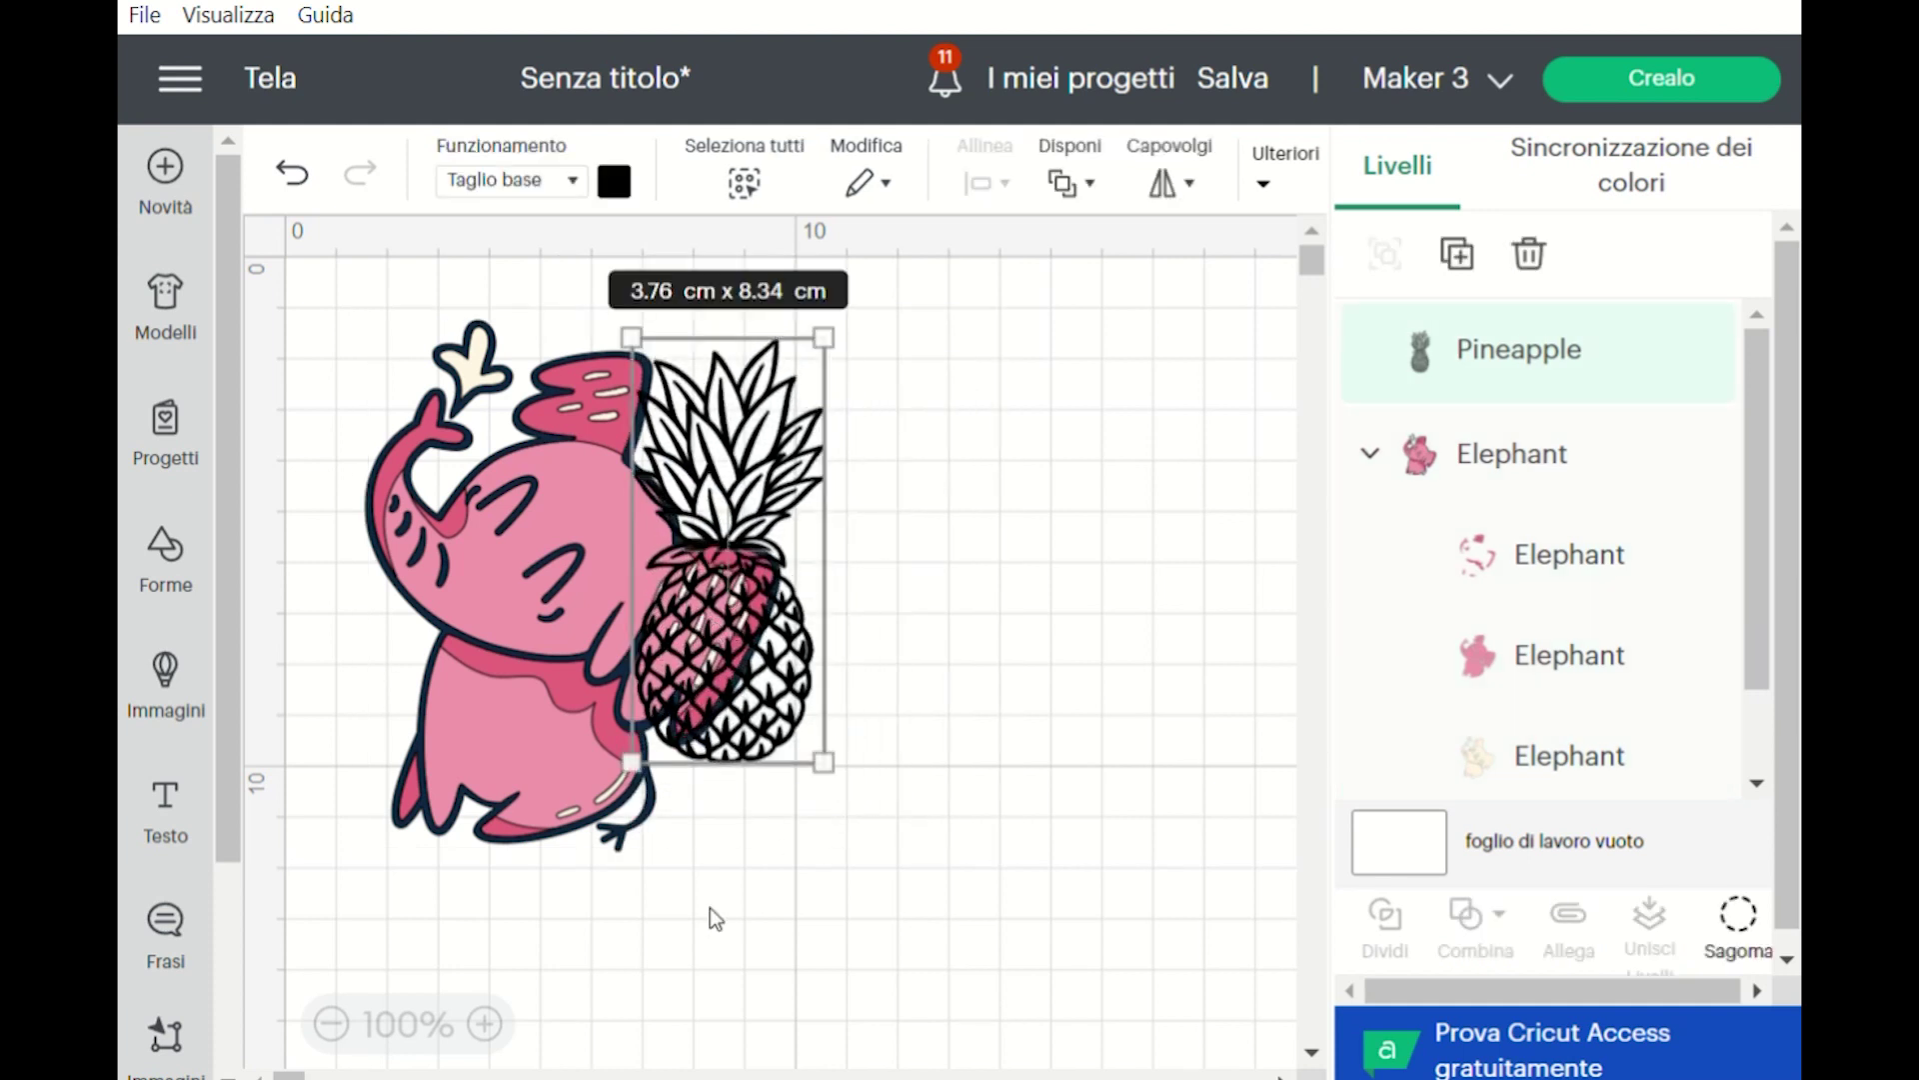
left_click_drag(887, 958, 452, 482)
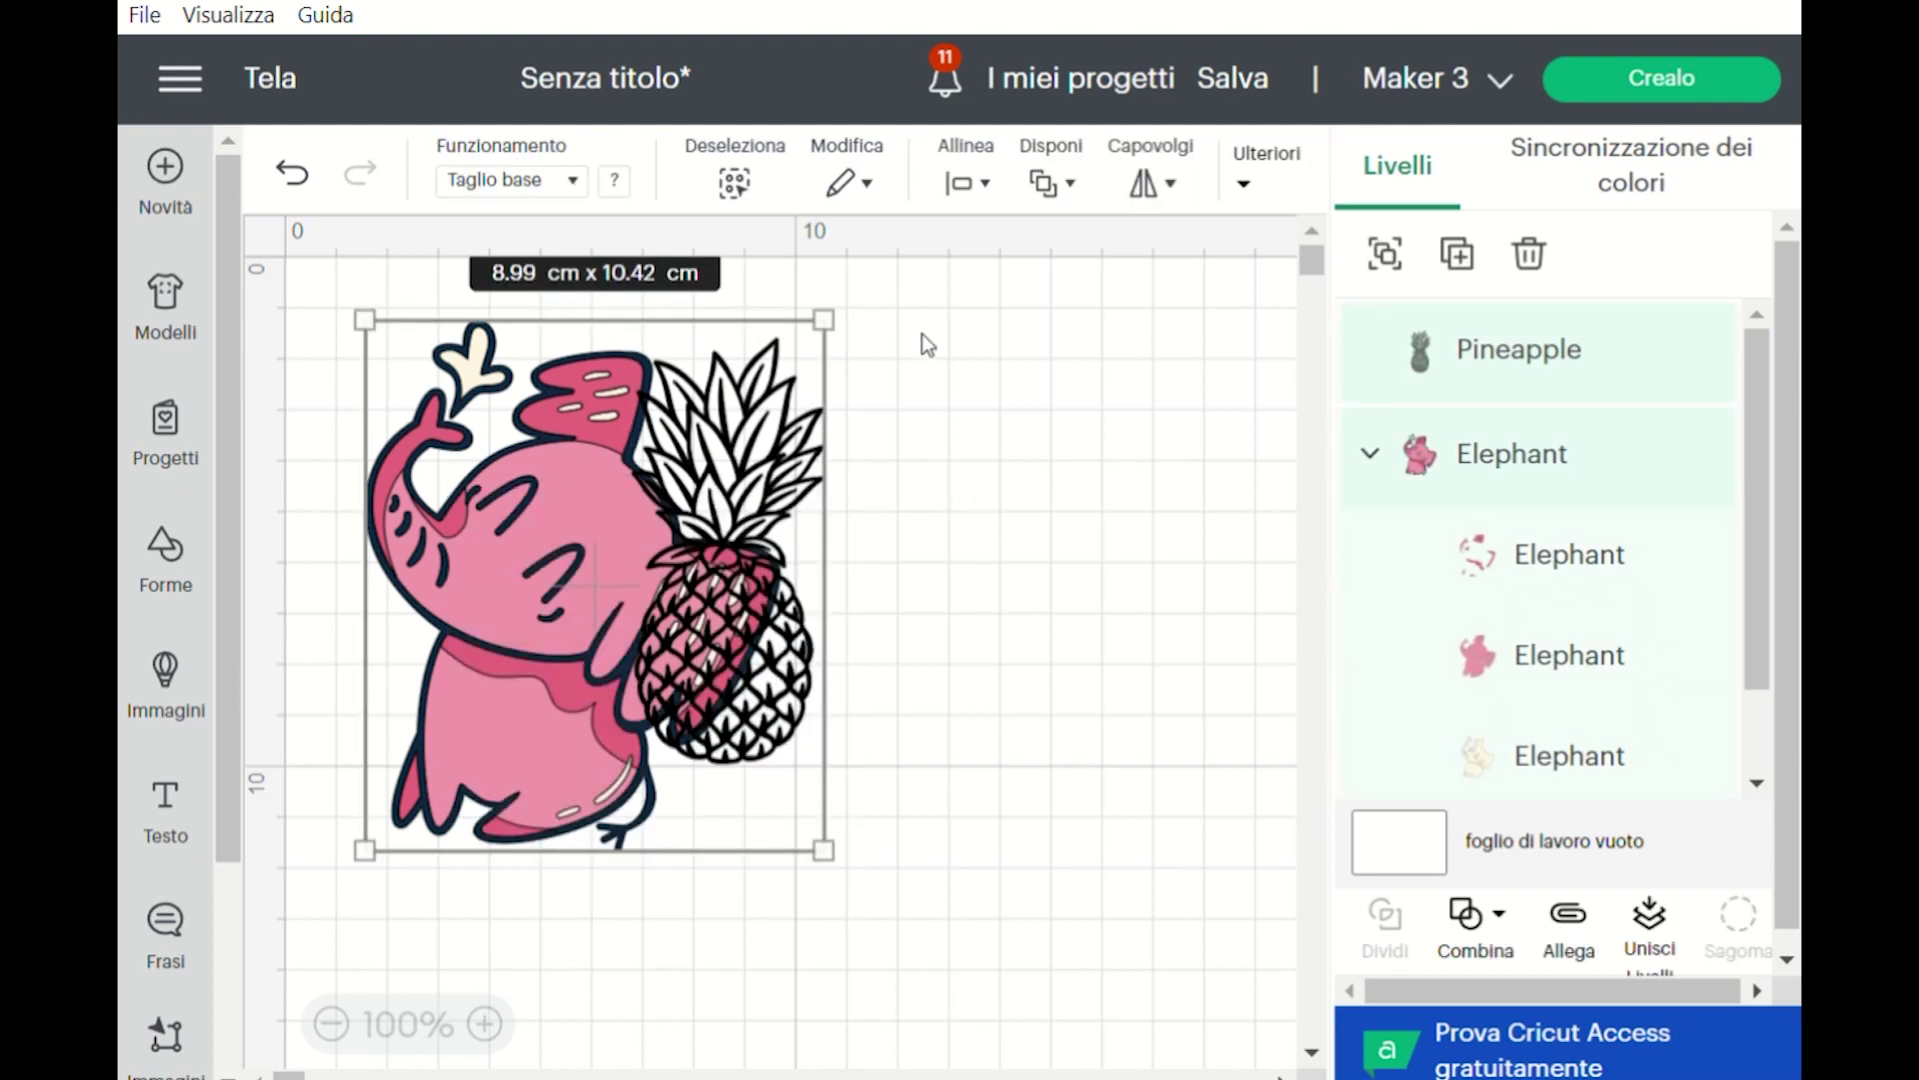
left_click(1077, 185)
left_click(1078, 652)
left_click(846, 506)
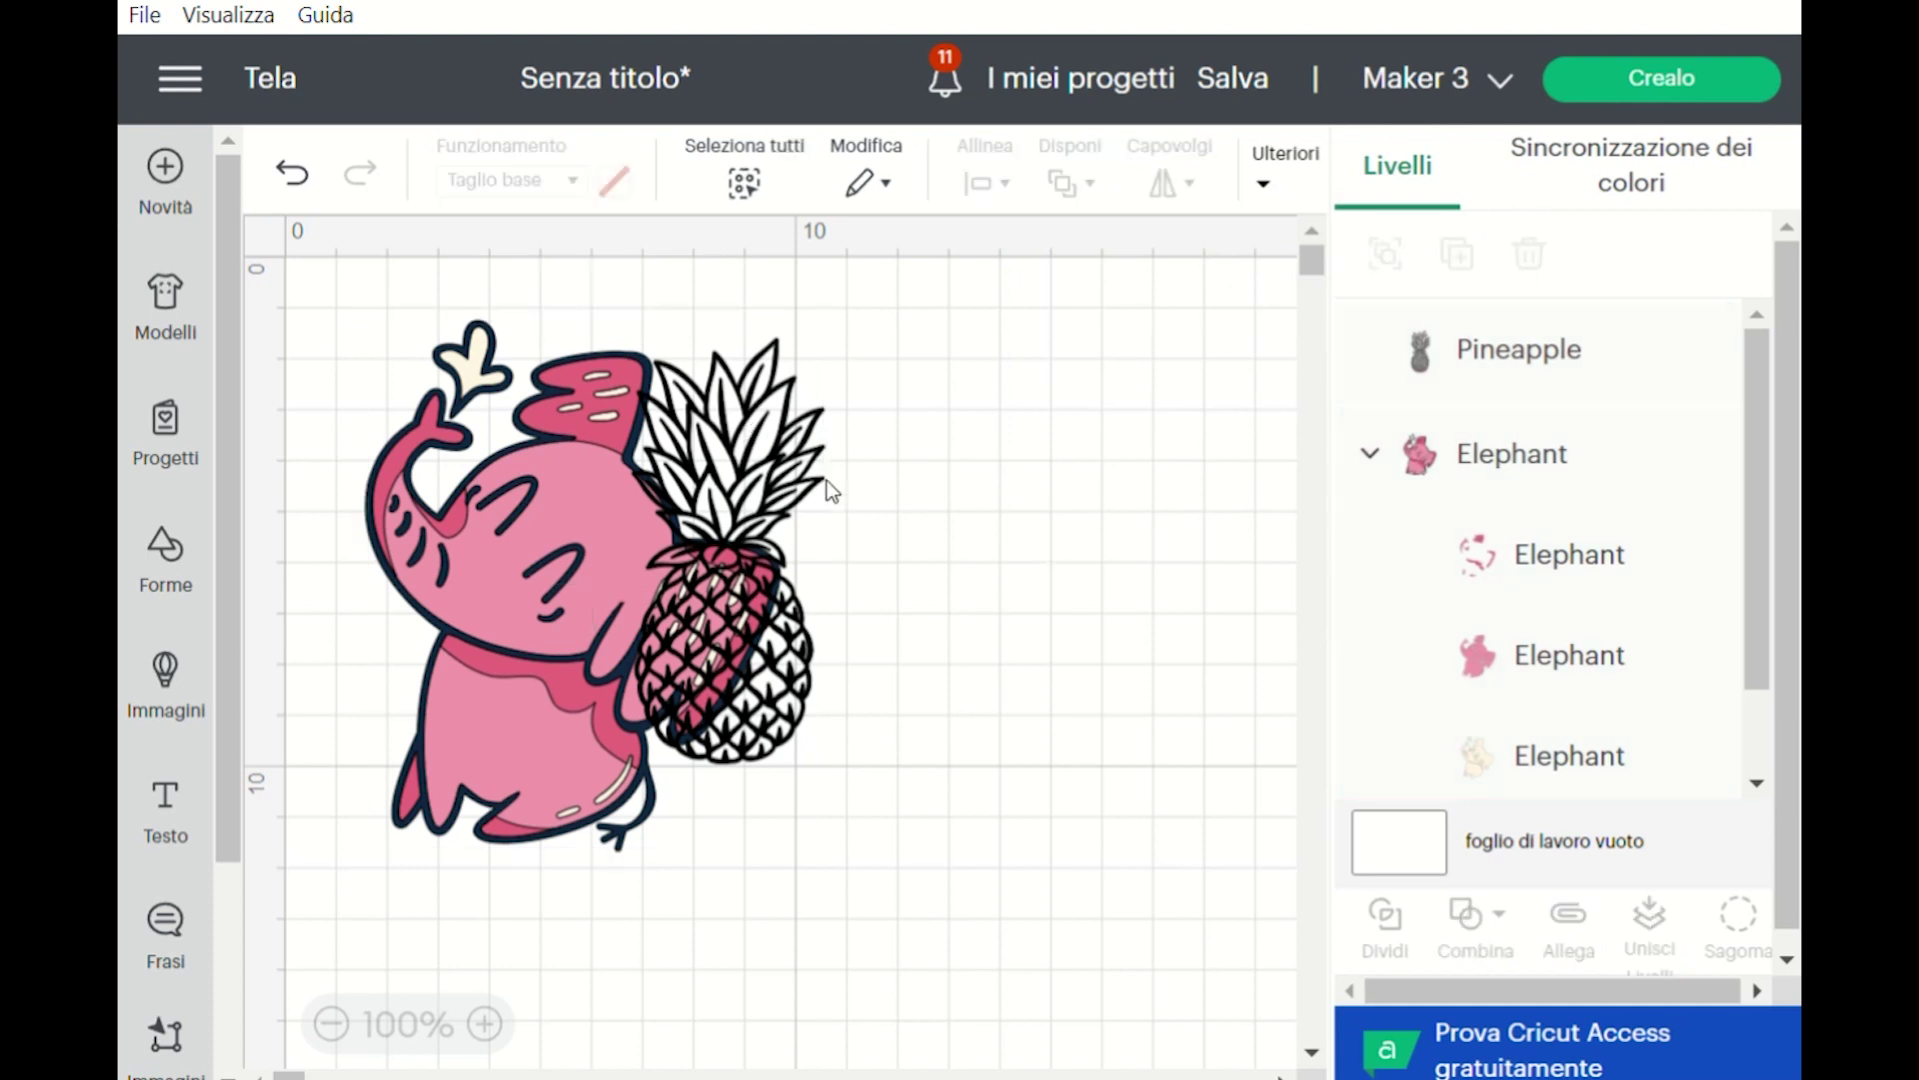
Step: Send the pineapple to the back, behind the elephant, and shift it slightly upward
left_click(790, 460)
left_click(1093, 198)
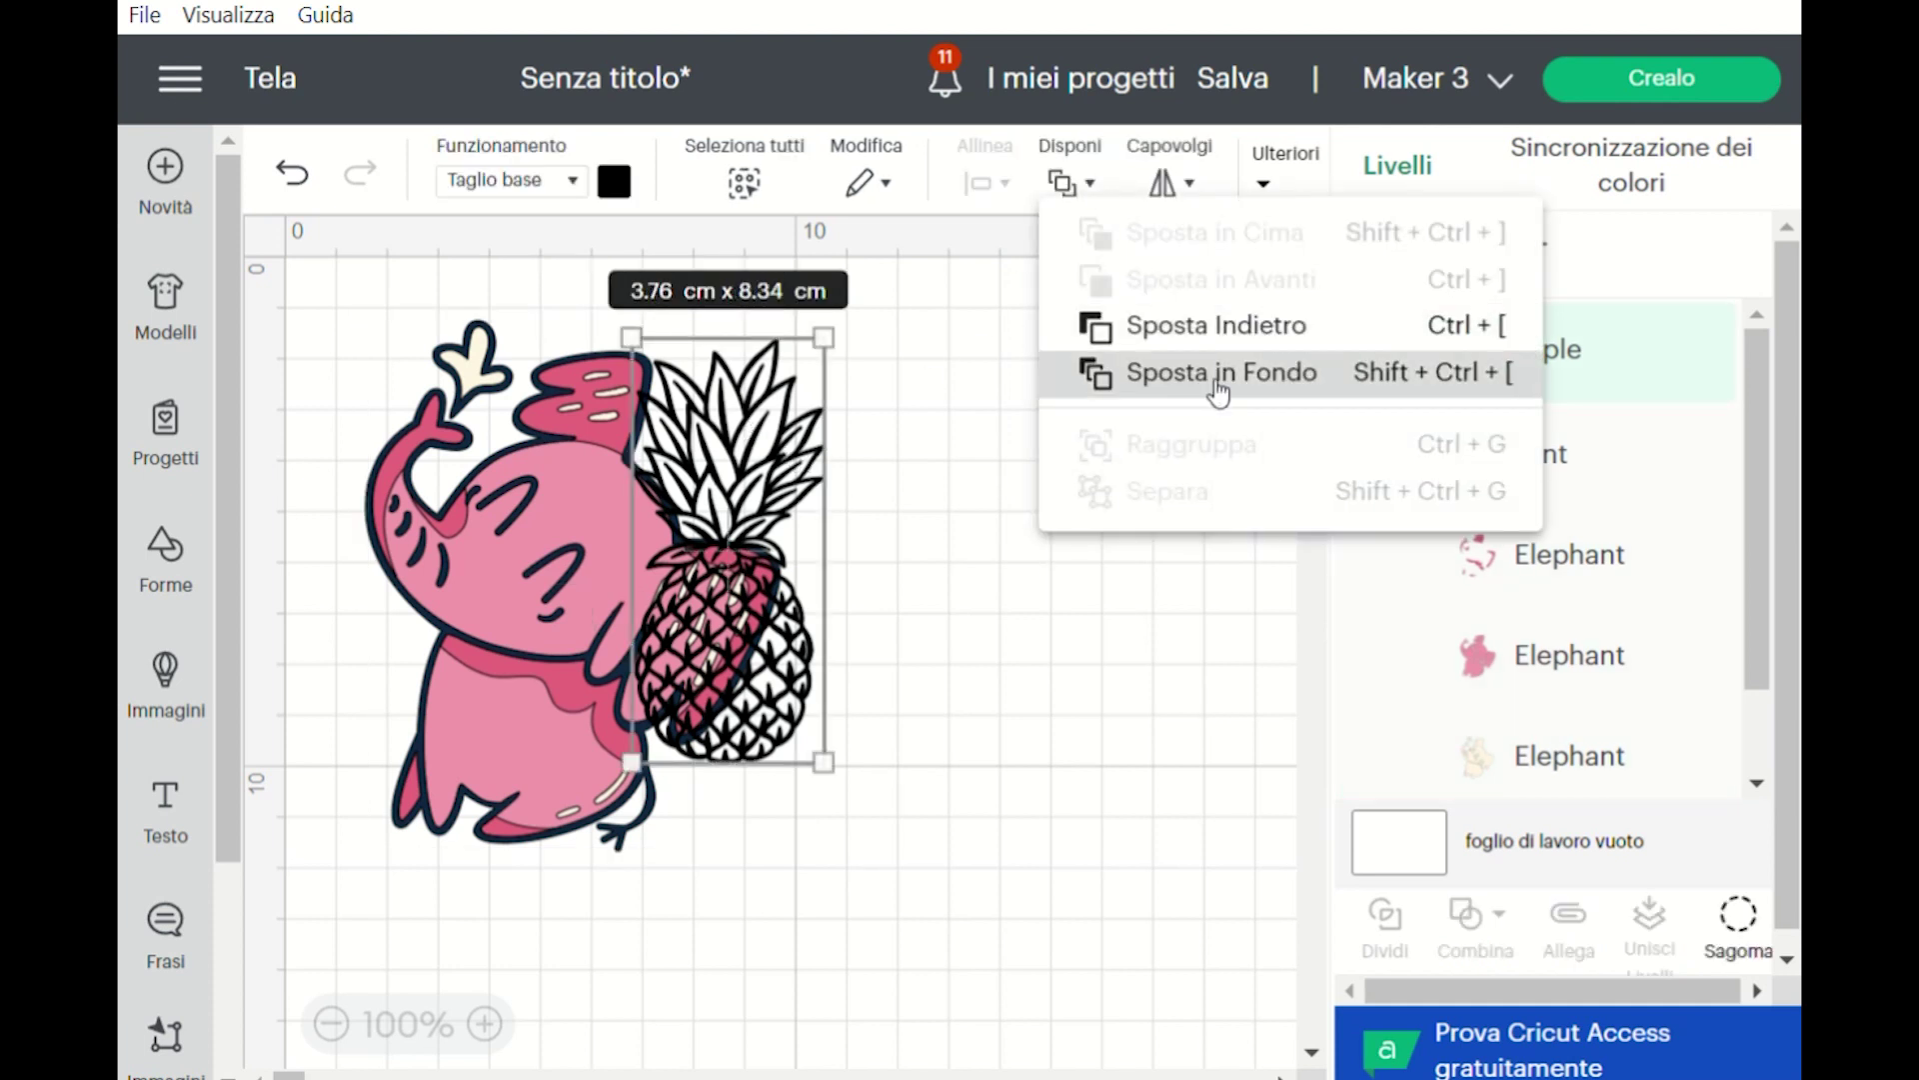
left_click(1100, 372)
left_click_drag(802, 733, 806, 688)
left_click(1040, 813)
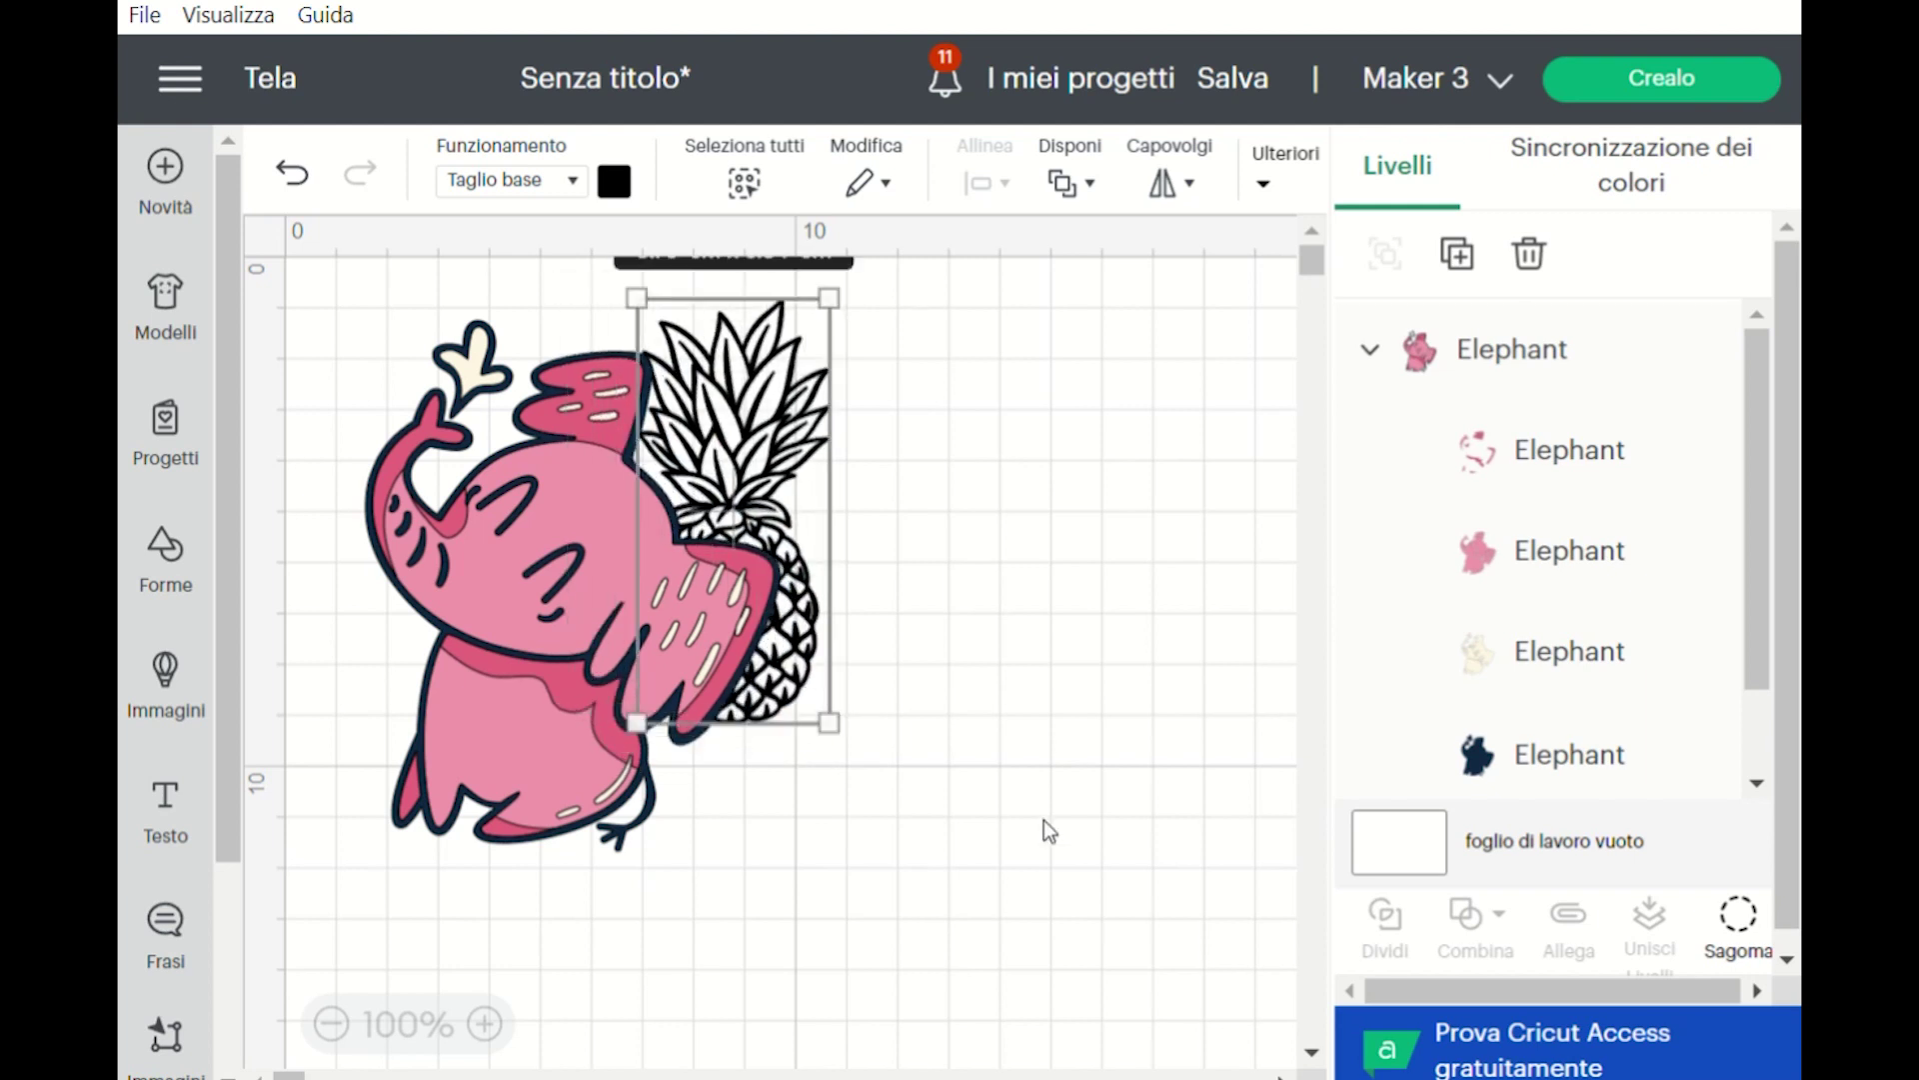
Step: Move the elephant and the pineapple apart, and delete the pineapple from the canvas
left_click_drag(807, 563, 713, 417)
left_click_drag(801, 496, 900, 560)
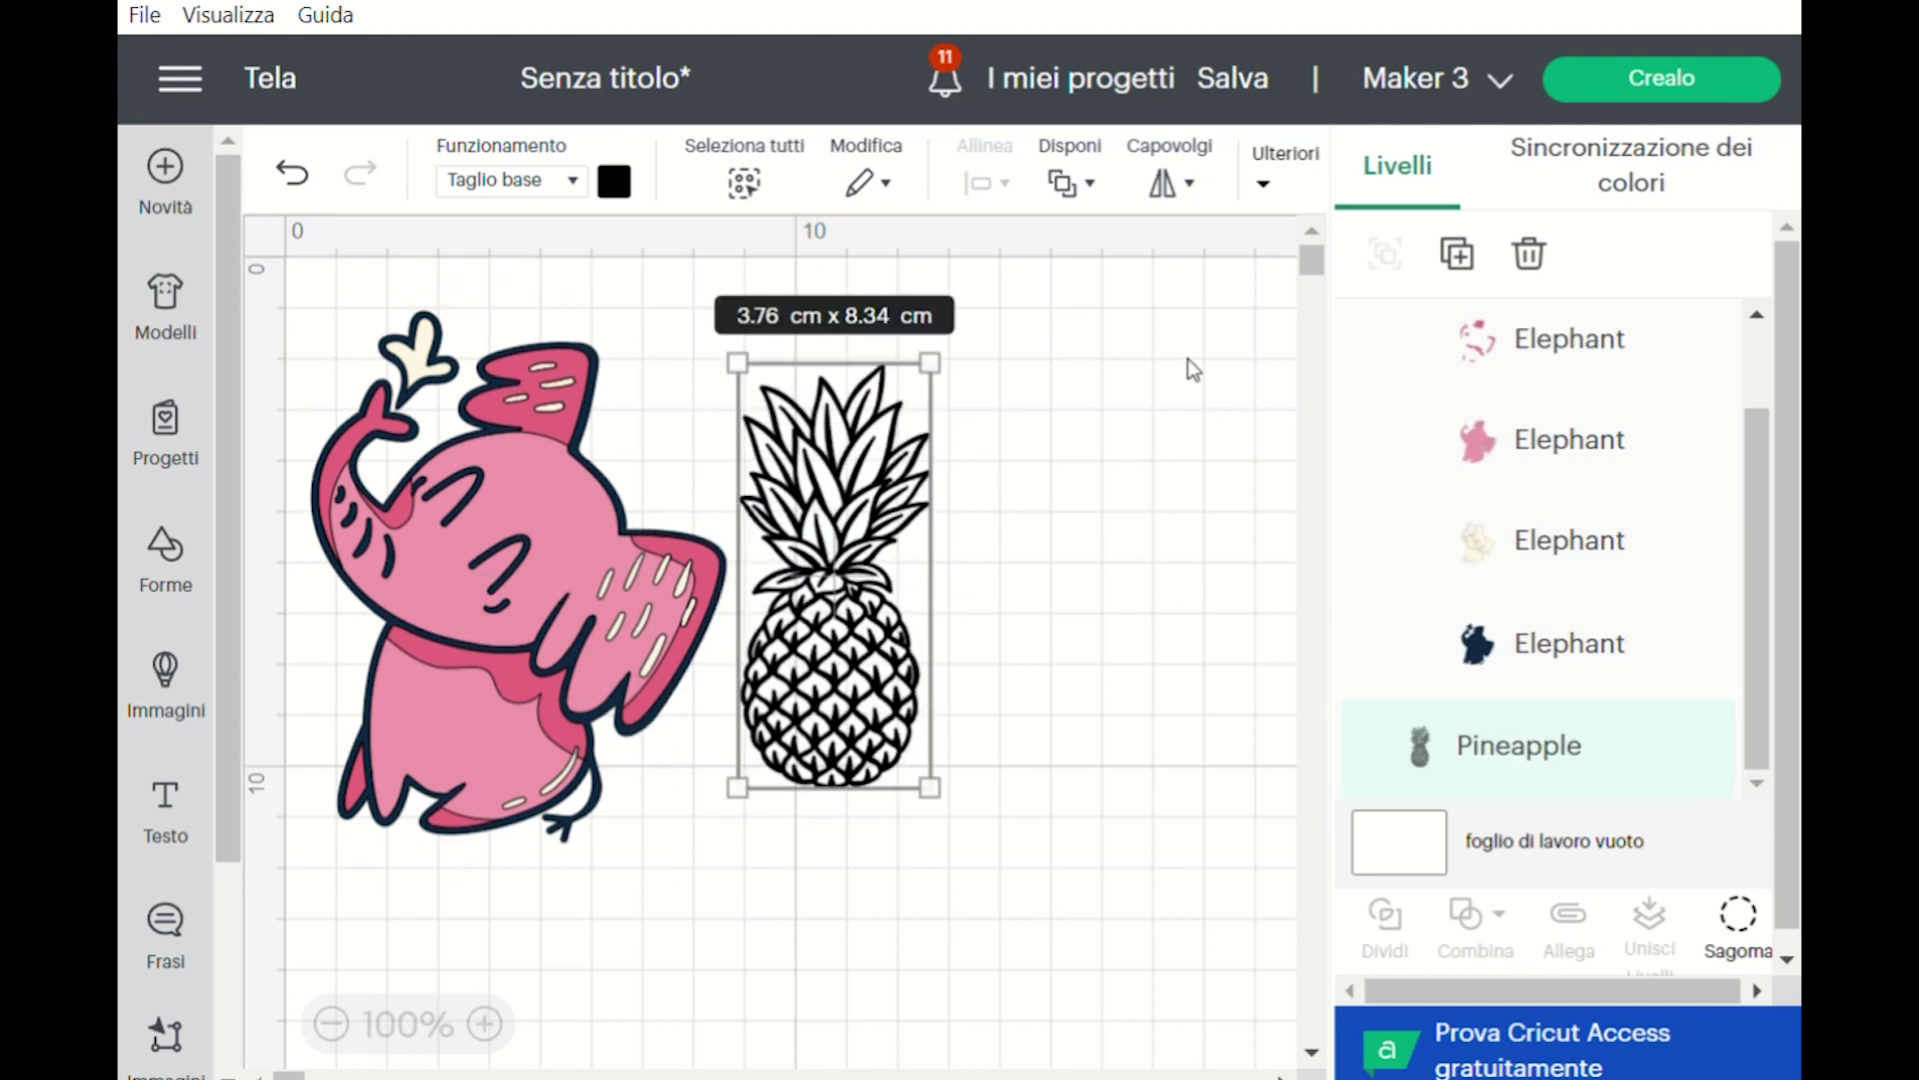
left_click(1263, 185)
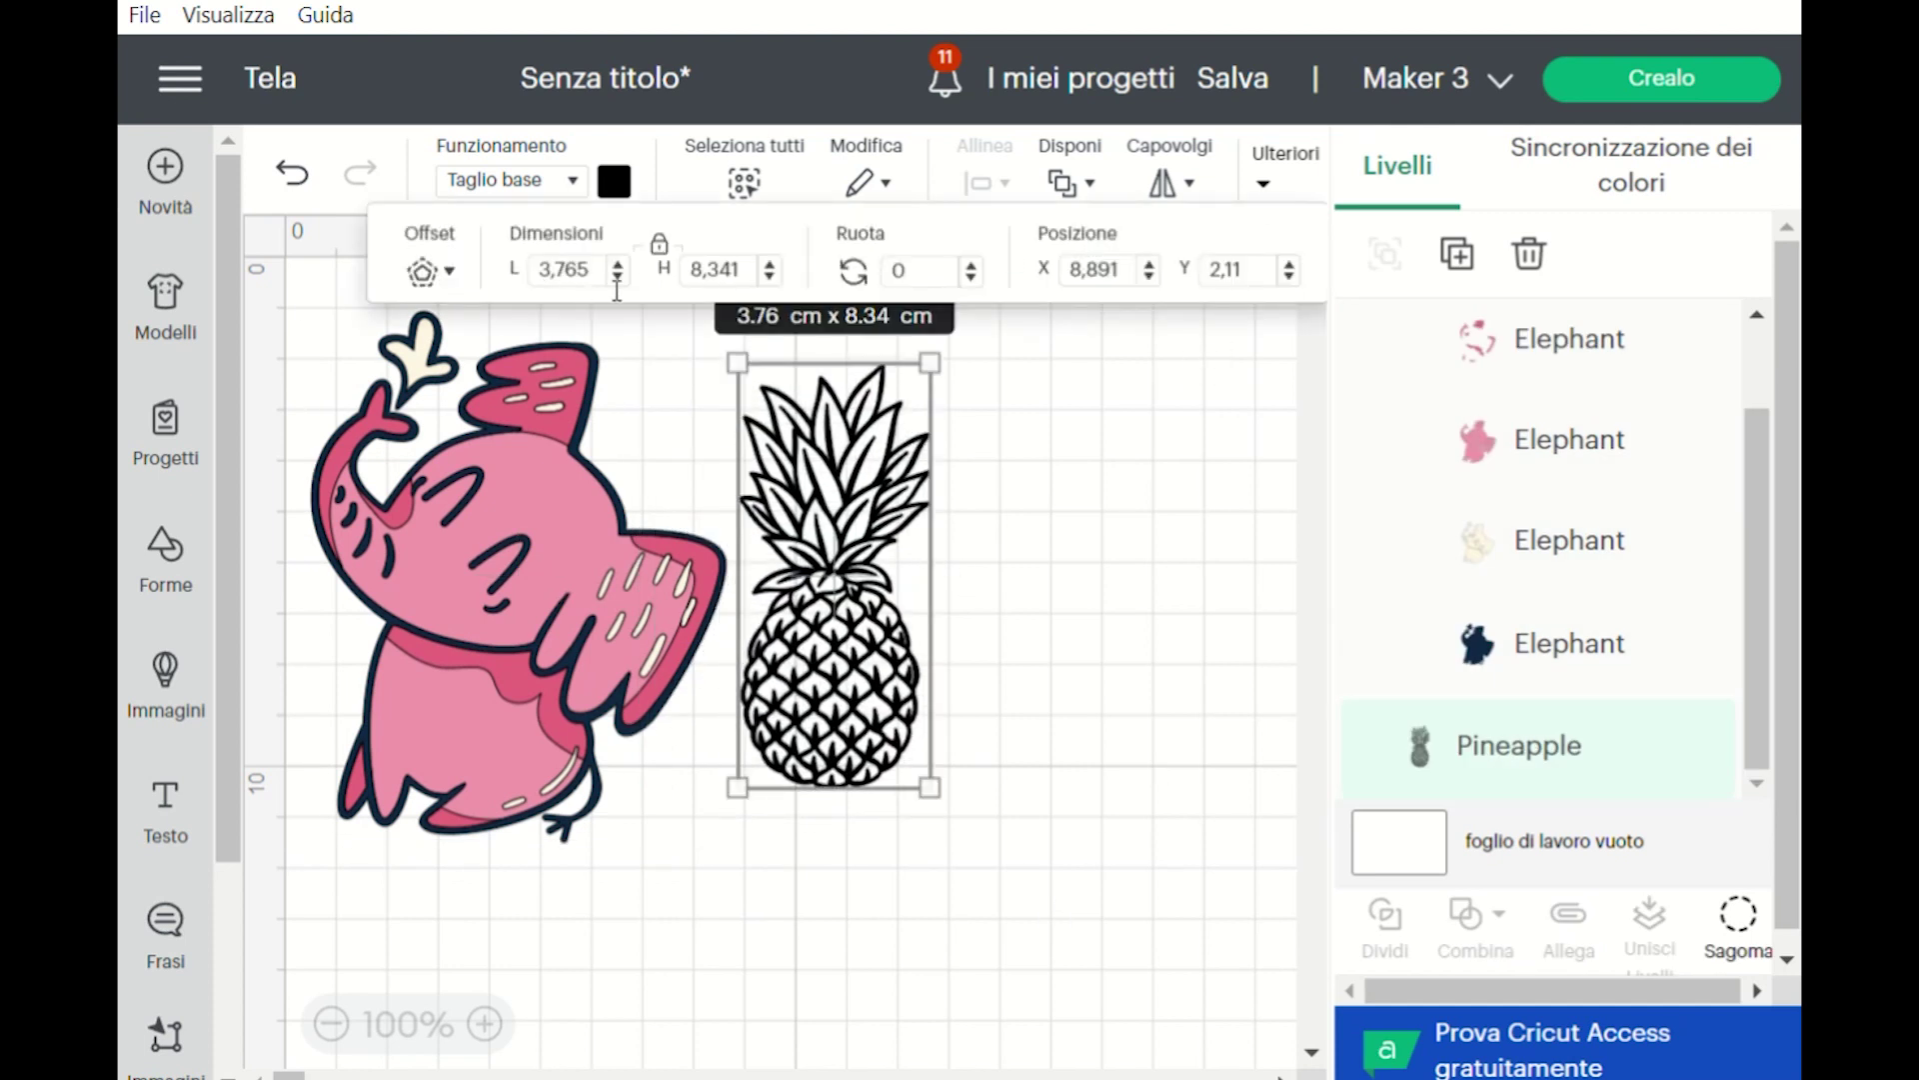
left_click(908, 713)
Step: Resize the elephant to about 7.98 × 10.24 cm and open its width for editing
left_click(429, 512)
mouse_move(744, 874)
left_mouse_down()
mouse_move(711, 845)
mouse_move(737, 870)
left_mouse_up()
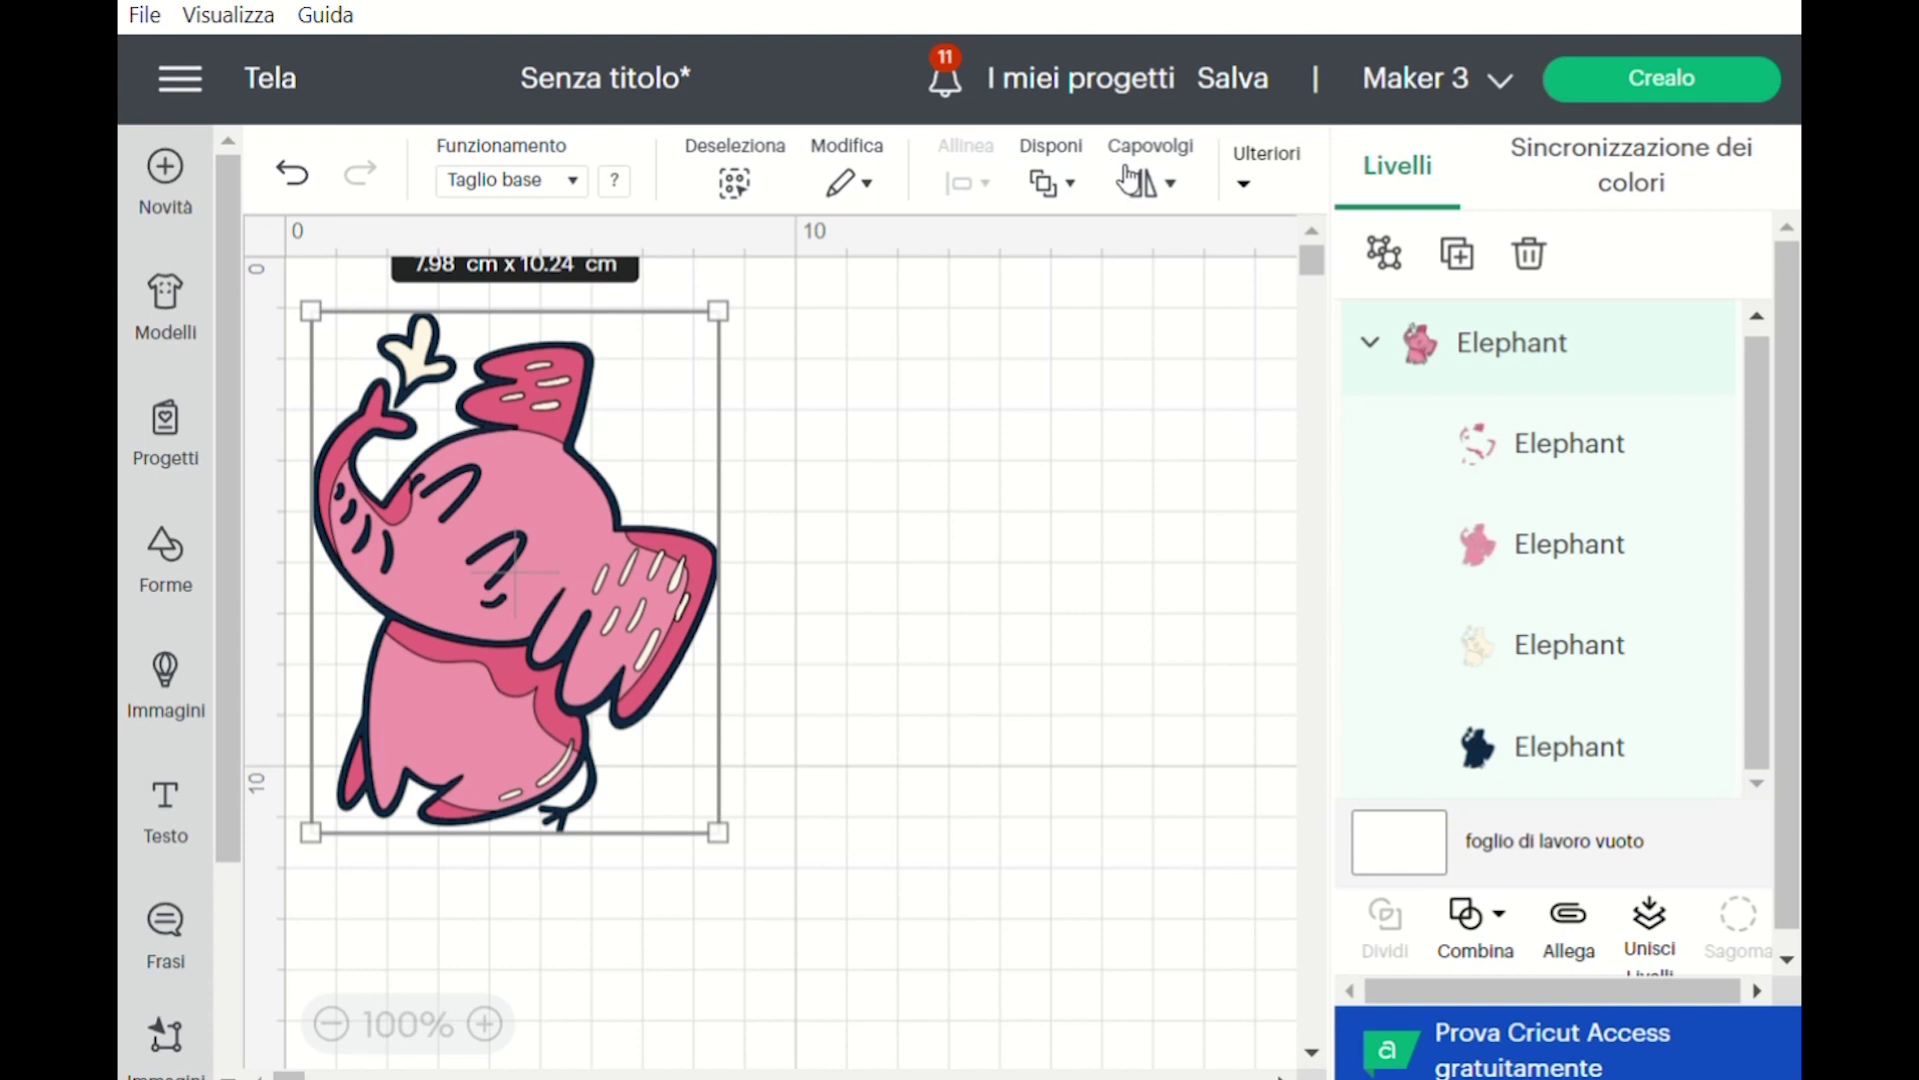
left_click(1248, 186)
left_click(563, 278)
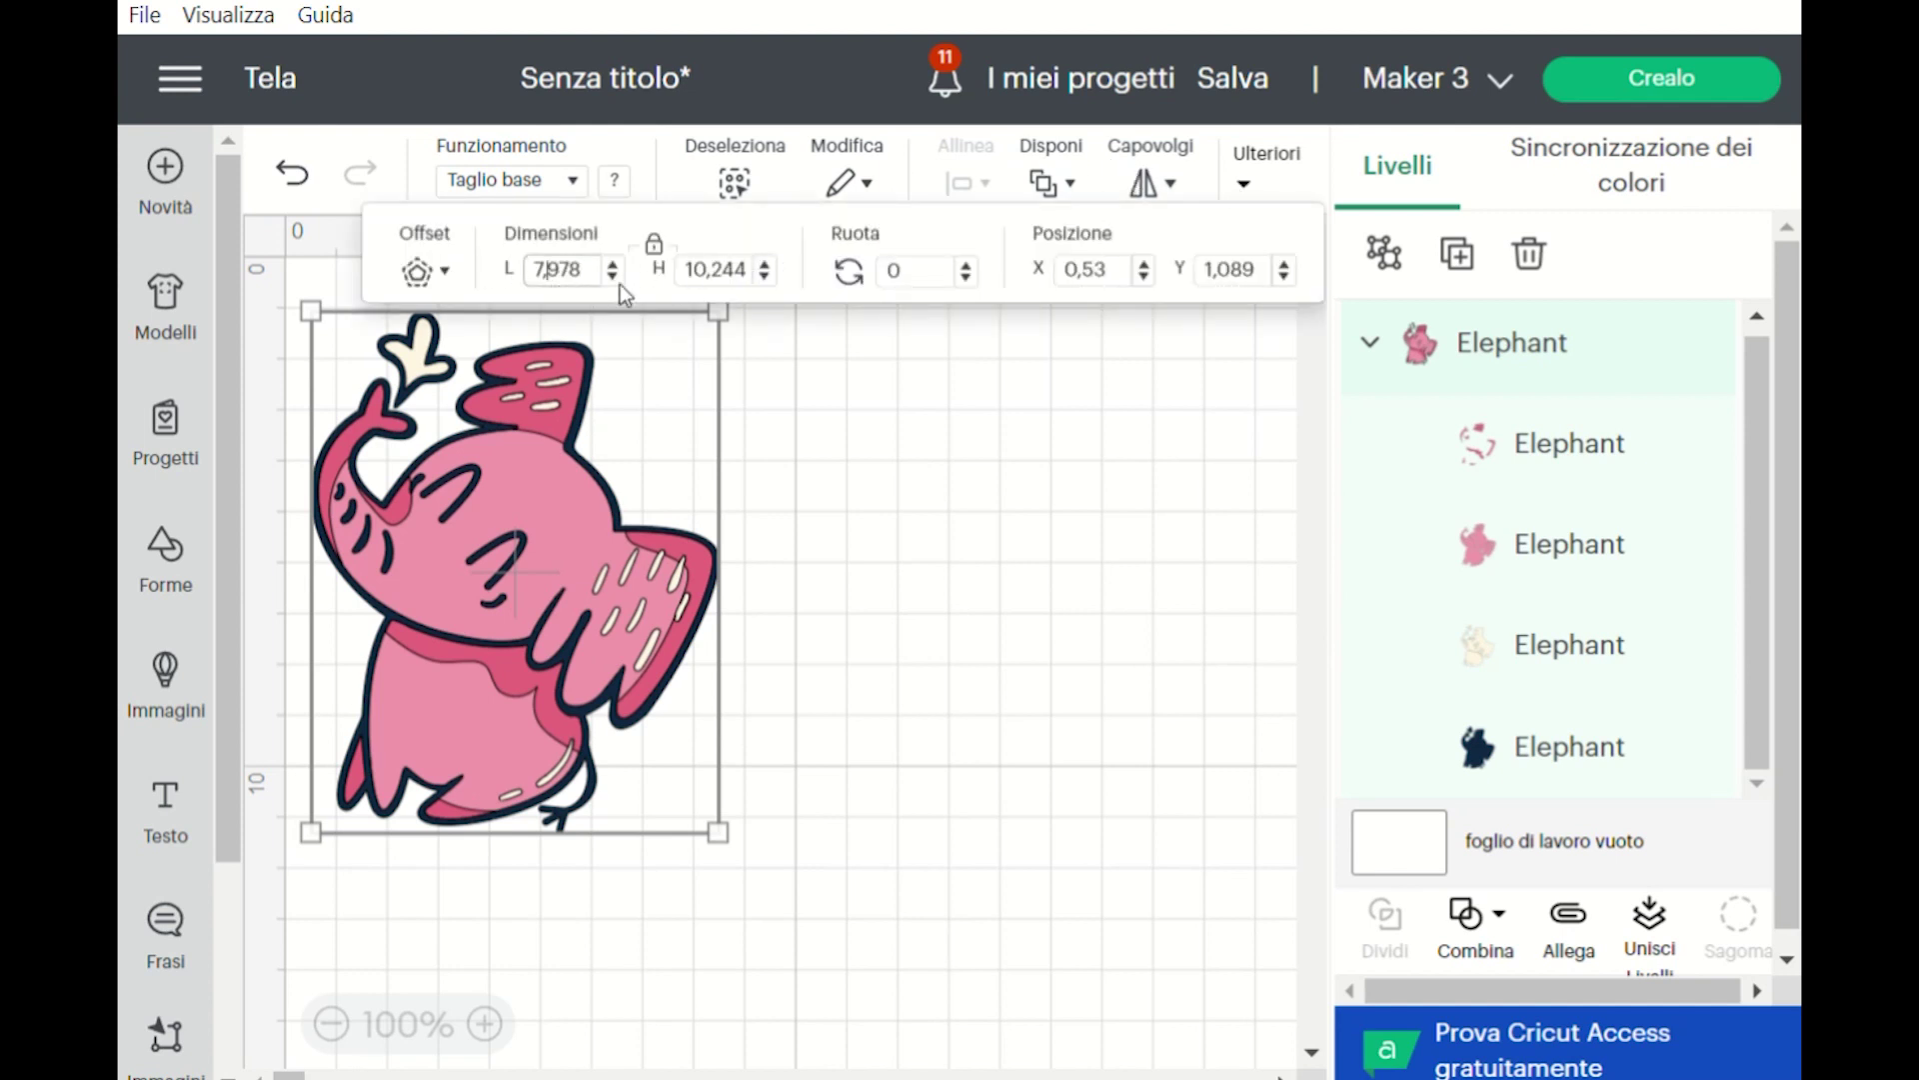
Step: Toggle the elephant's proportion lock, try resizing it from a corner, and undo the resize
left_click(659, 250)
left_click(655, 245)
left_click_drag(760, 867, 860, 866)
key("ctrl+z")
Step: Move the elephant toward the middle of the canvas, and try rotating it before undoing the rotation
left_click(771, 386)
left_click_drag(604, 416, 774, 511)
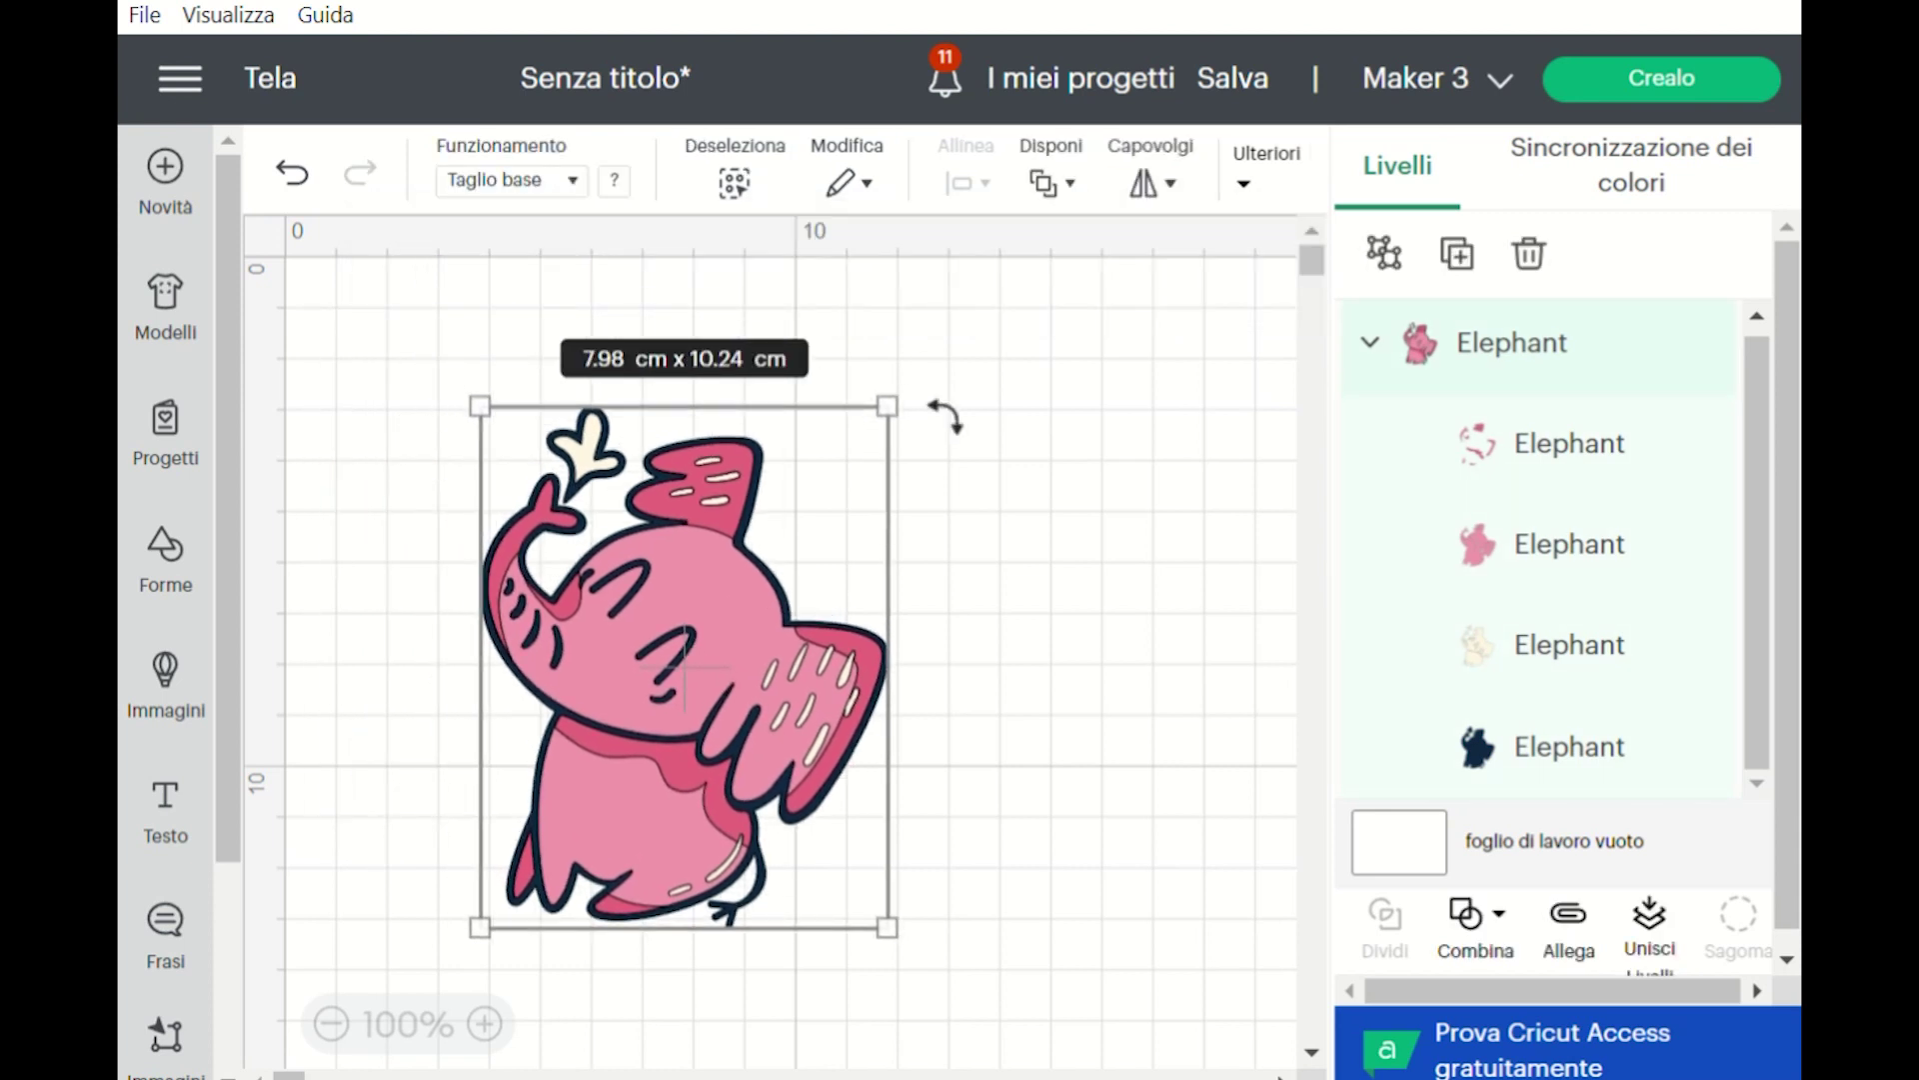
left_click_drag(945, 404, 905, 387)
key("ctrl+z")
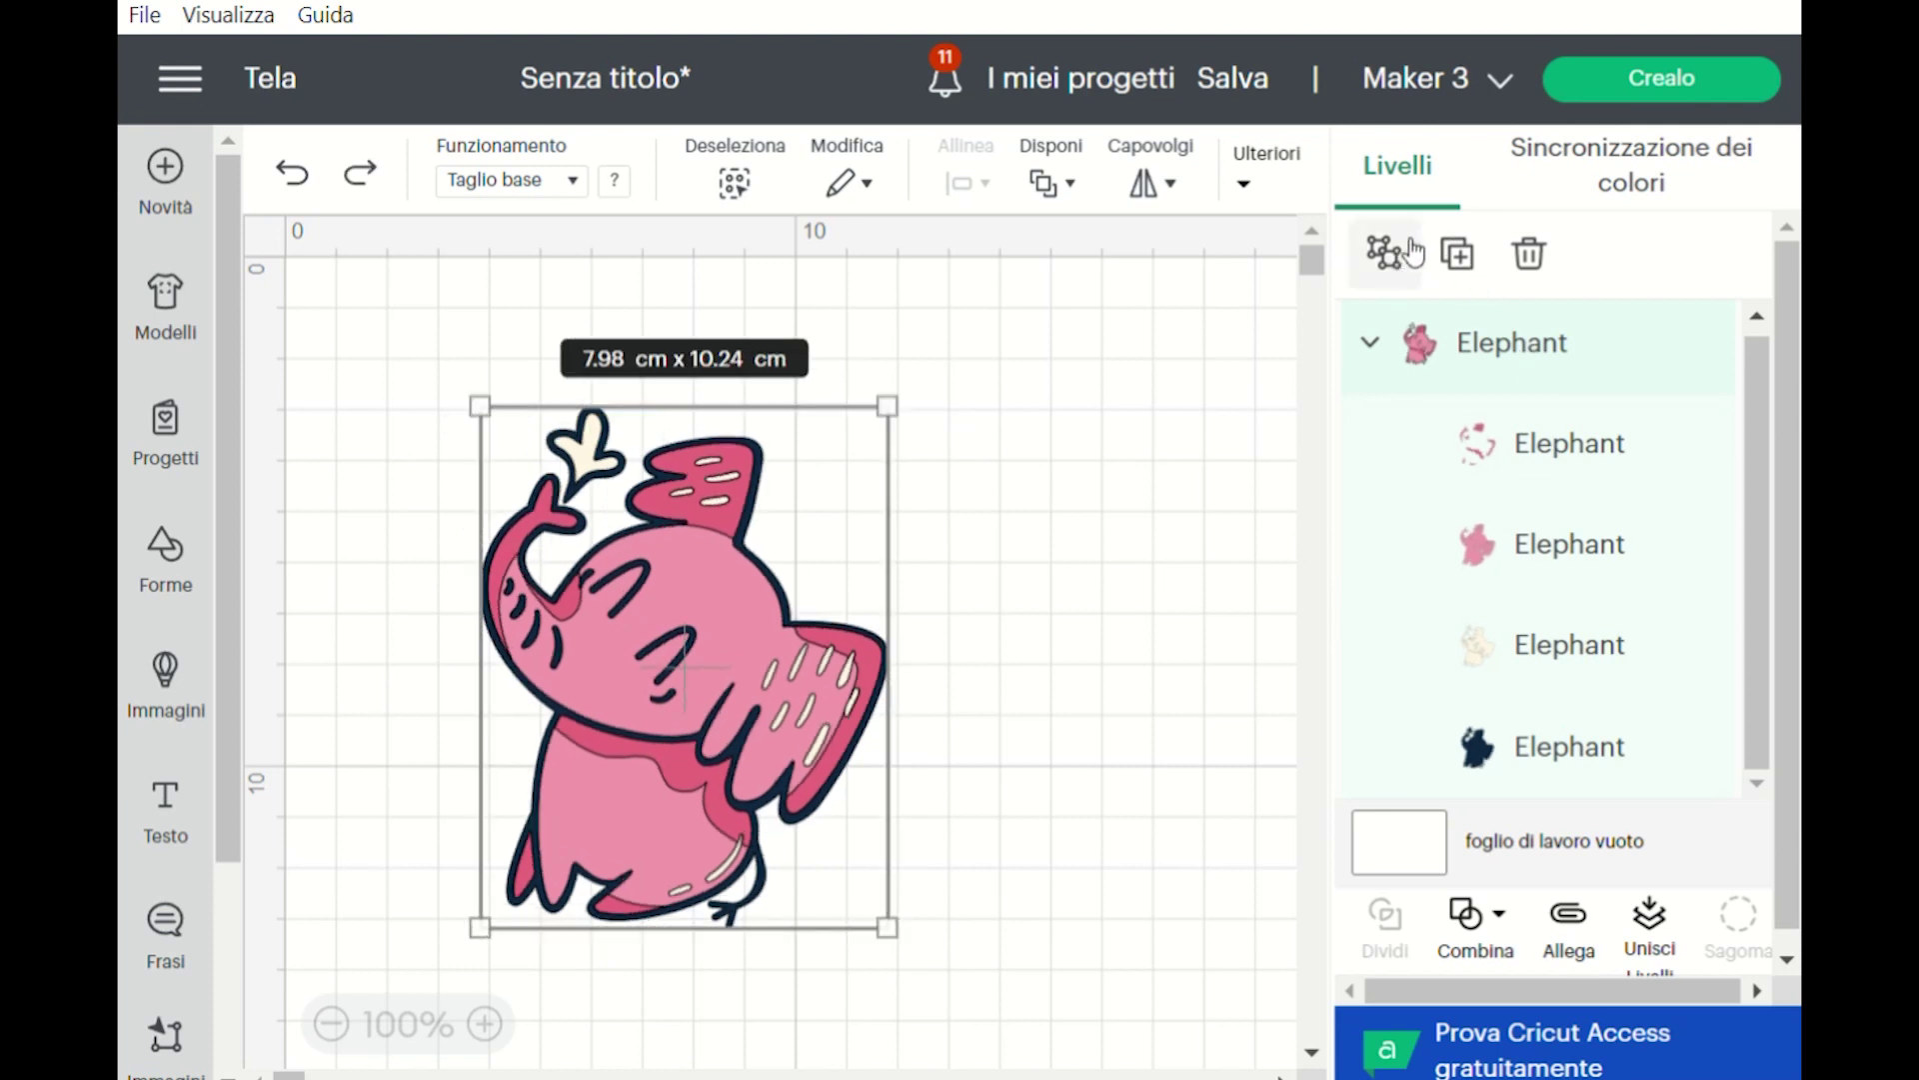
Step: Ungroup the elephant into its separate colour layers
left_click(1385, 253)
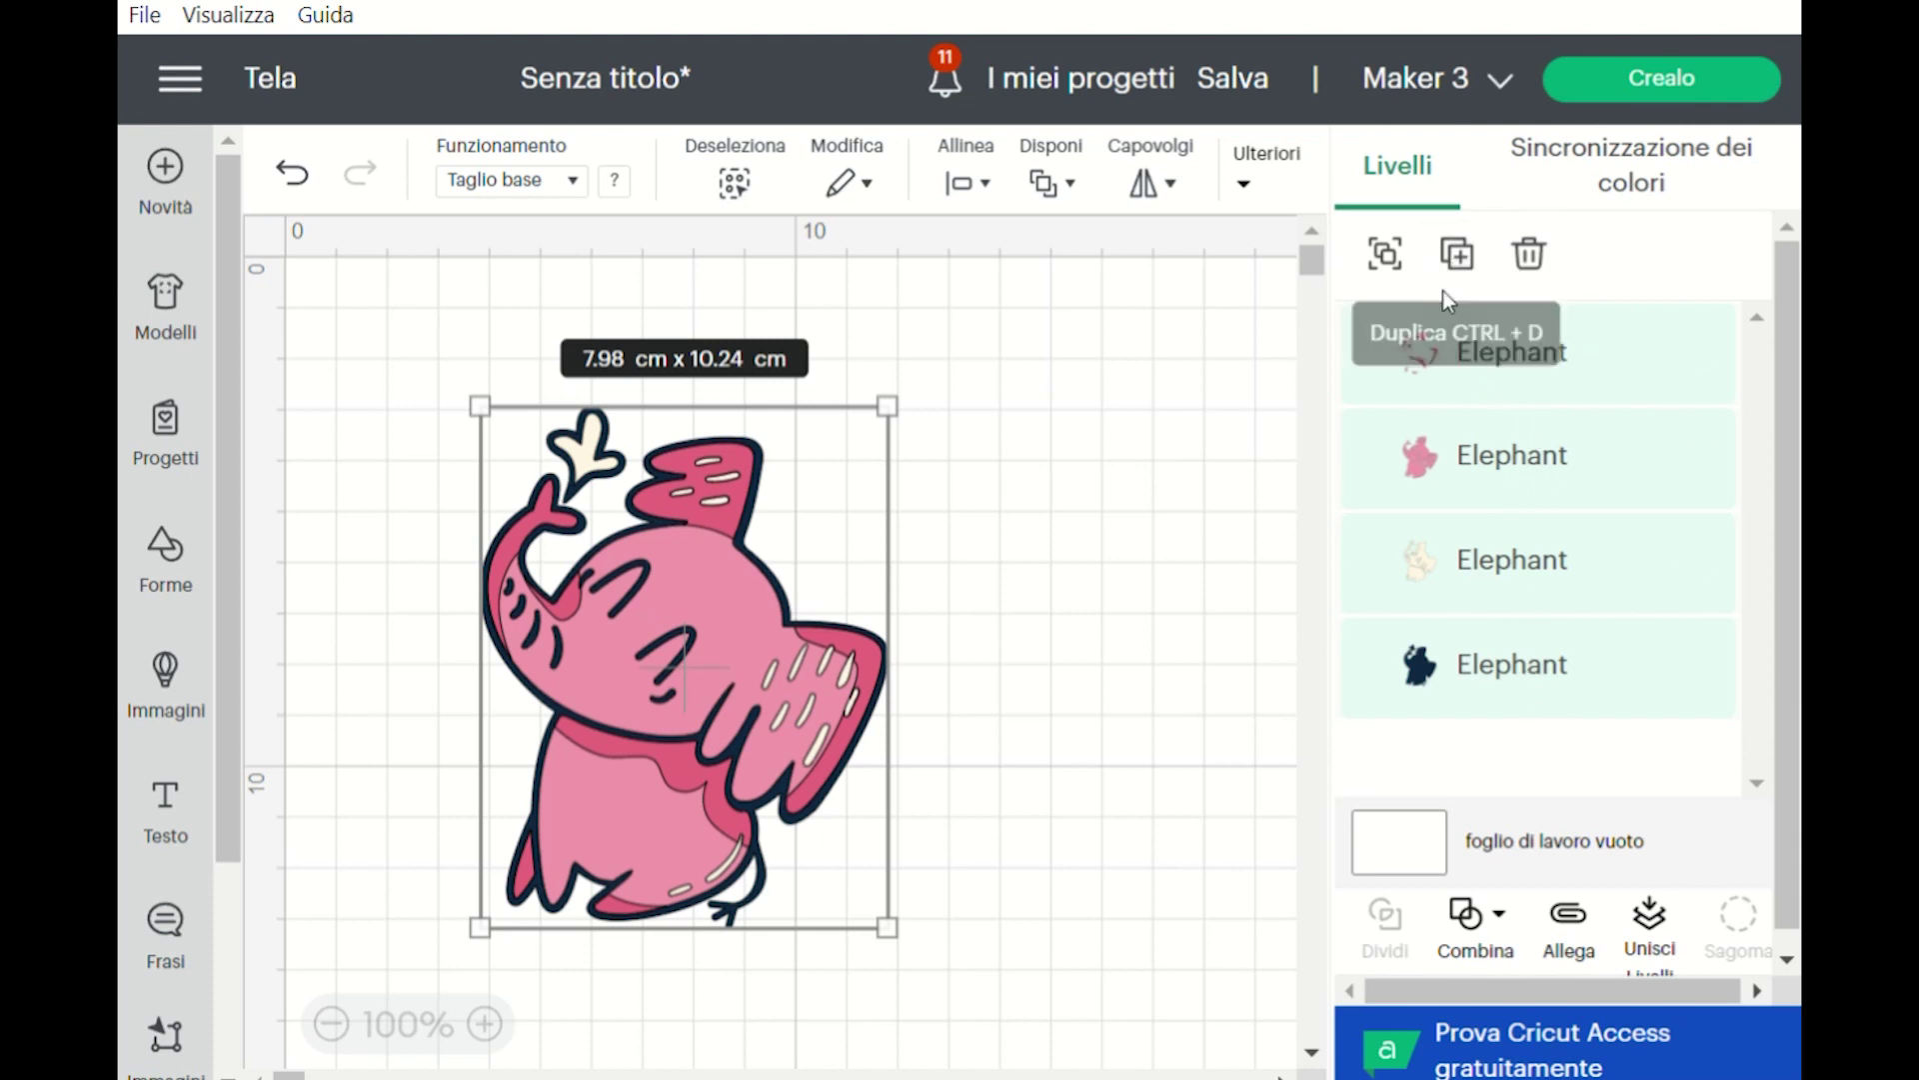
Step: Undo the elephant's ungrouping
left_click(1102, 500)
key("ctrl+z")
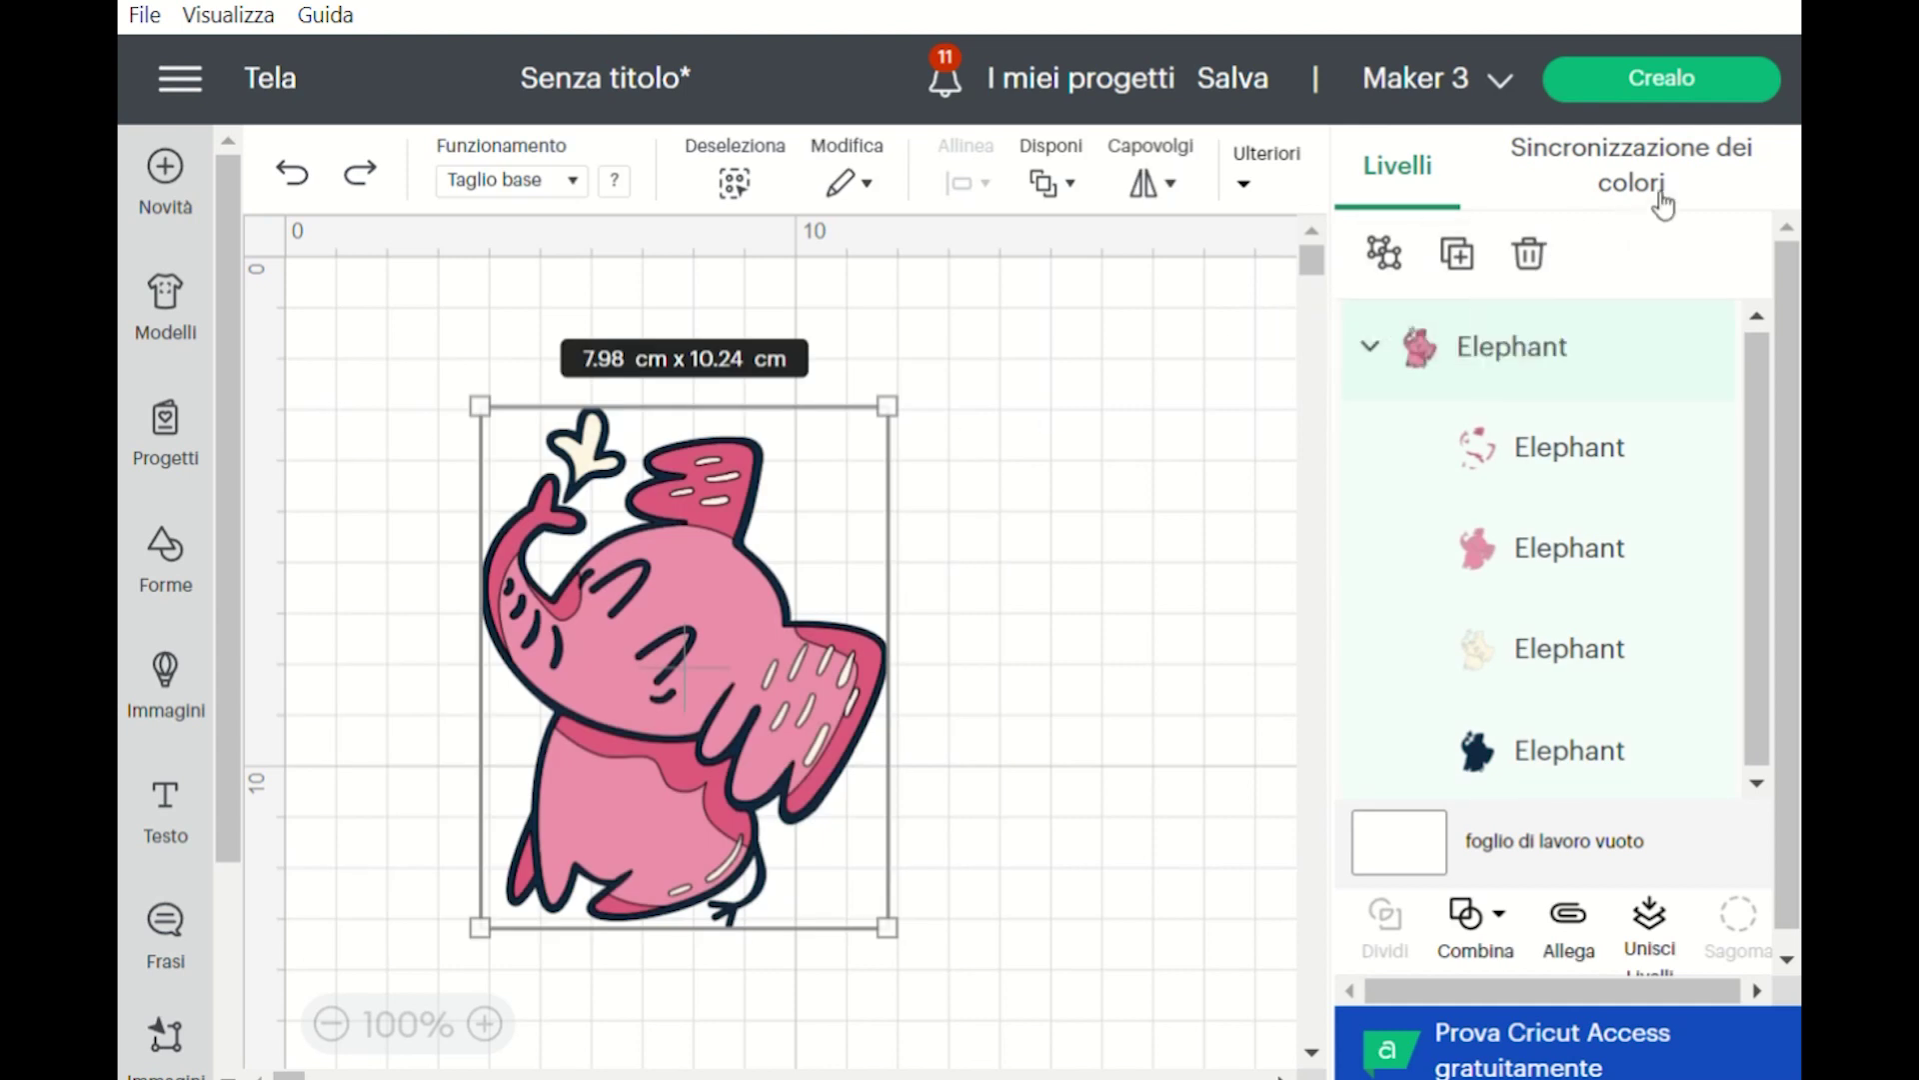
Step: Try duplicating the elephant and moving the copy beside the original, and undo the duplication
left_click(1456, 253)
left_click_drag(690, 650, 1111, 708)
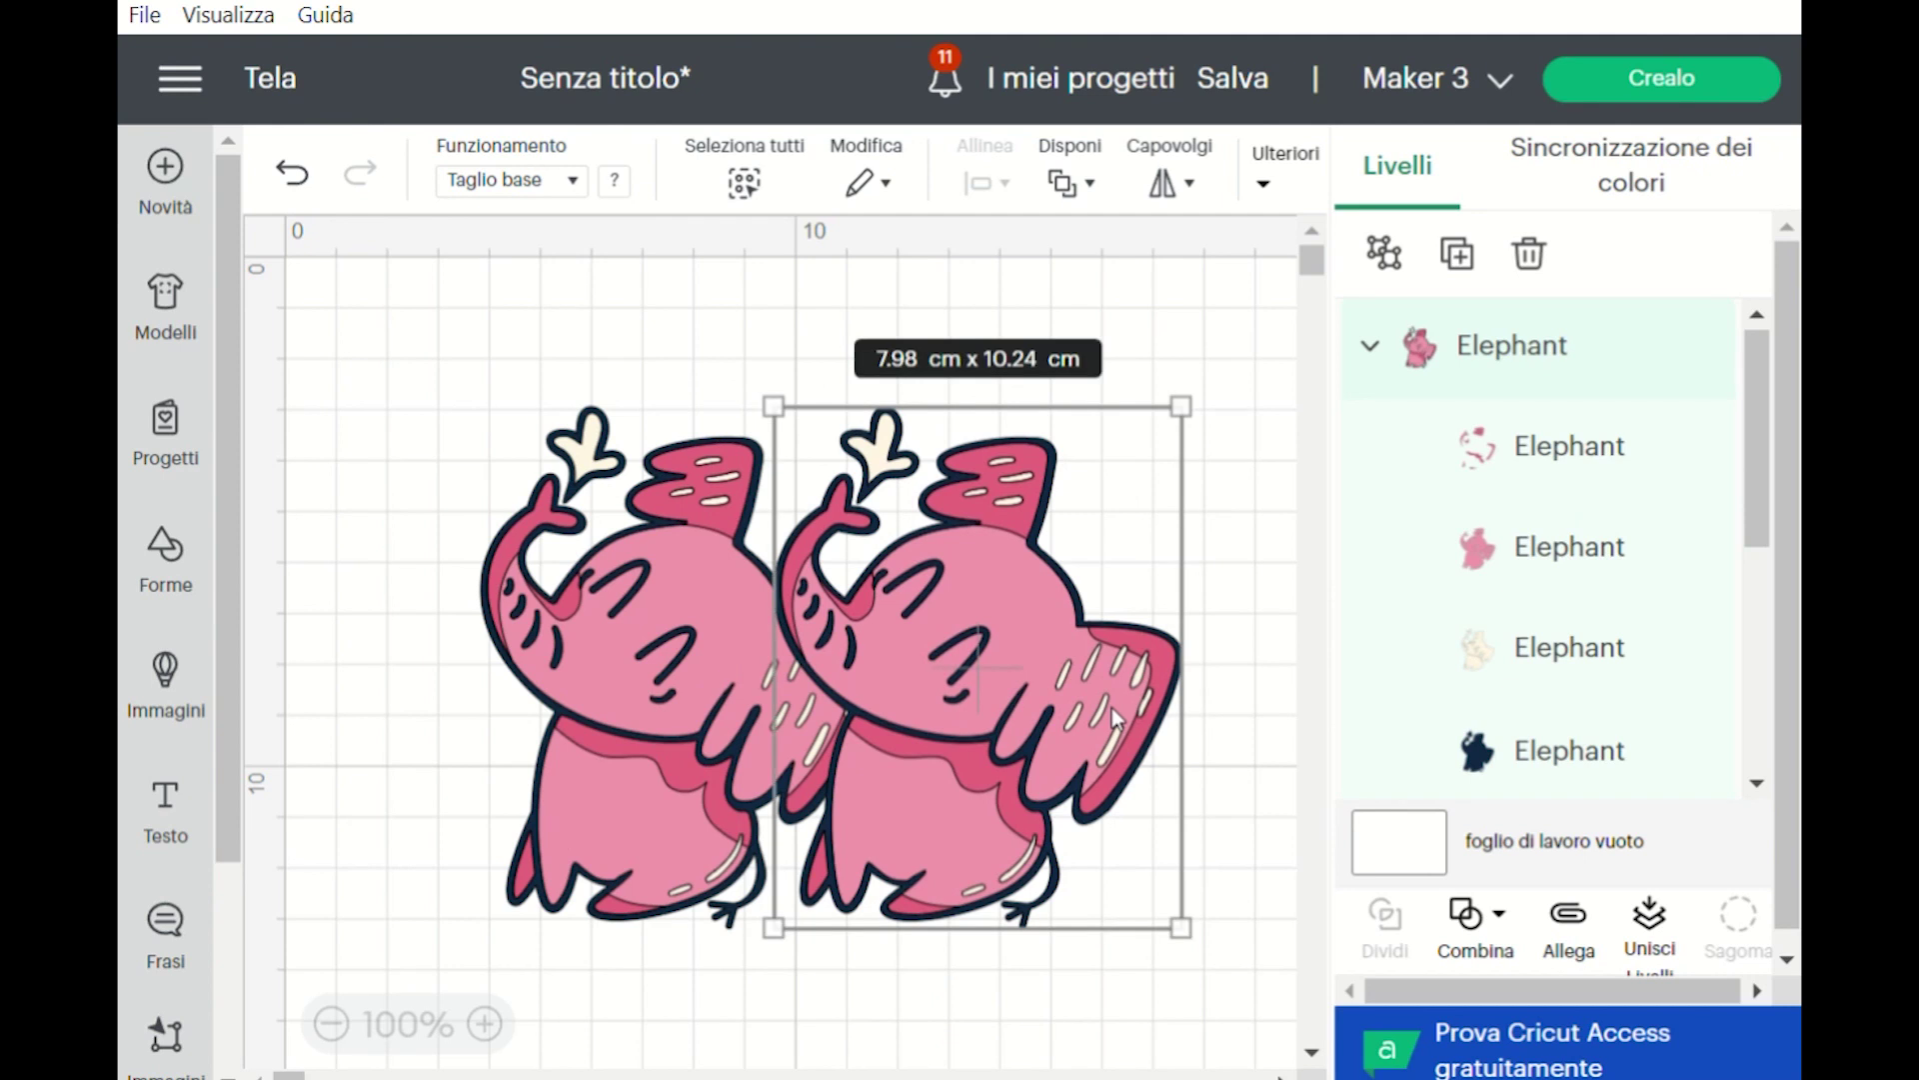
key("ctrl+z")
key("ctrl+z")
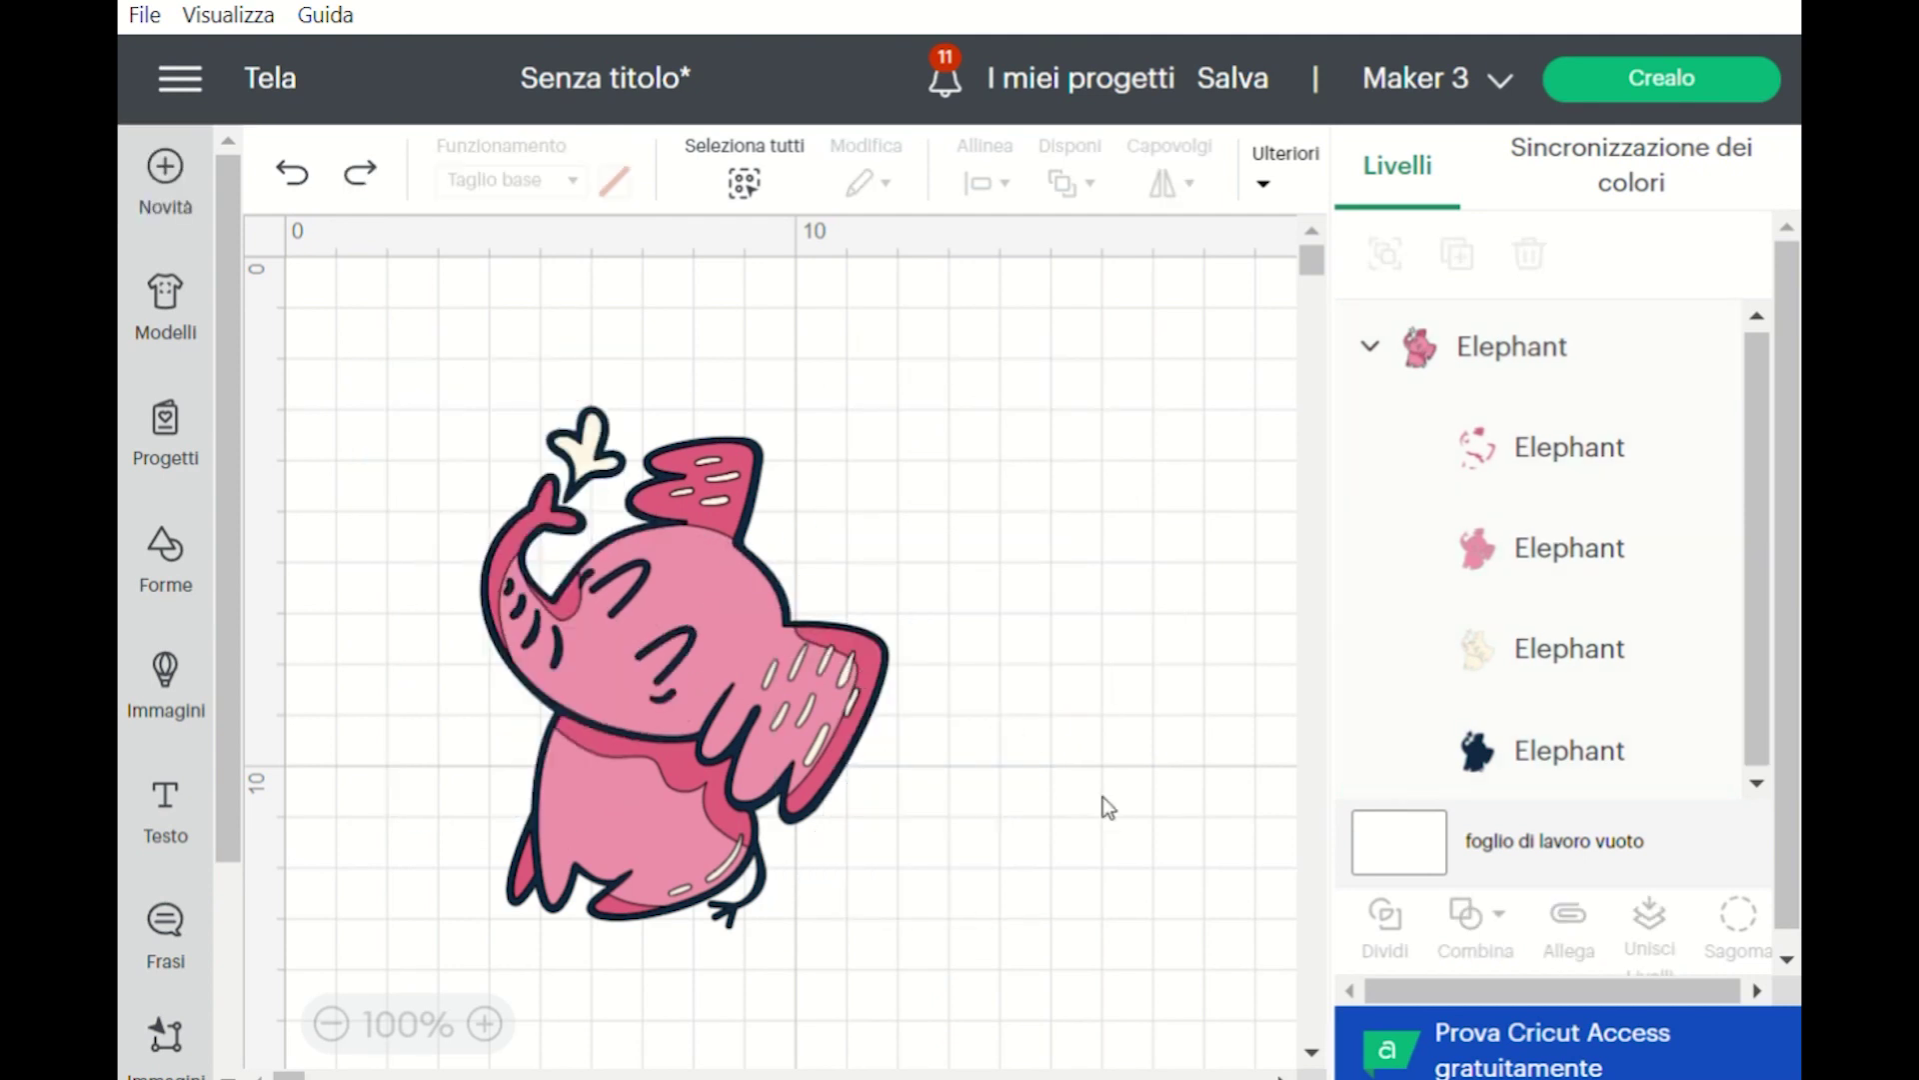
left_click(713, 715)
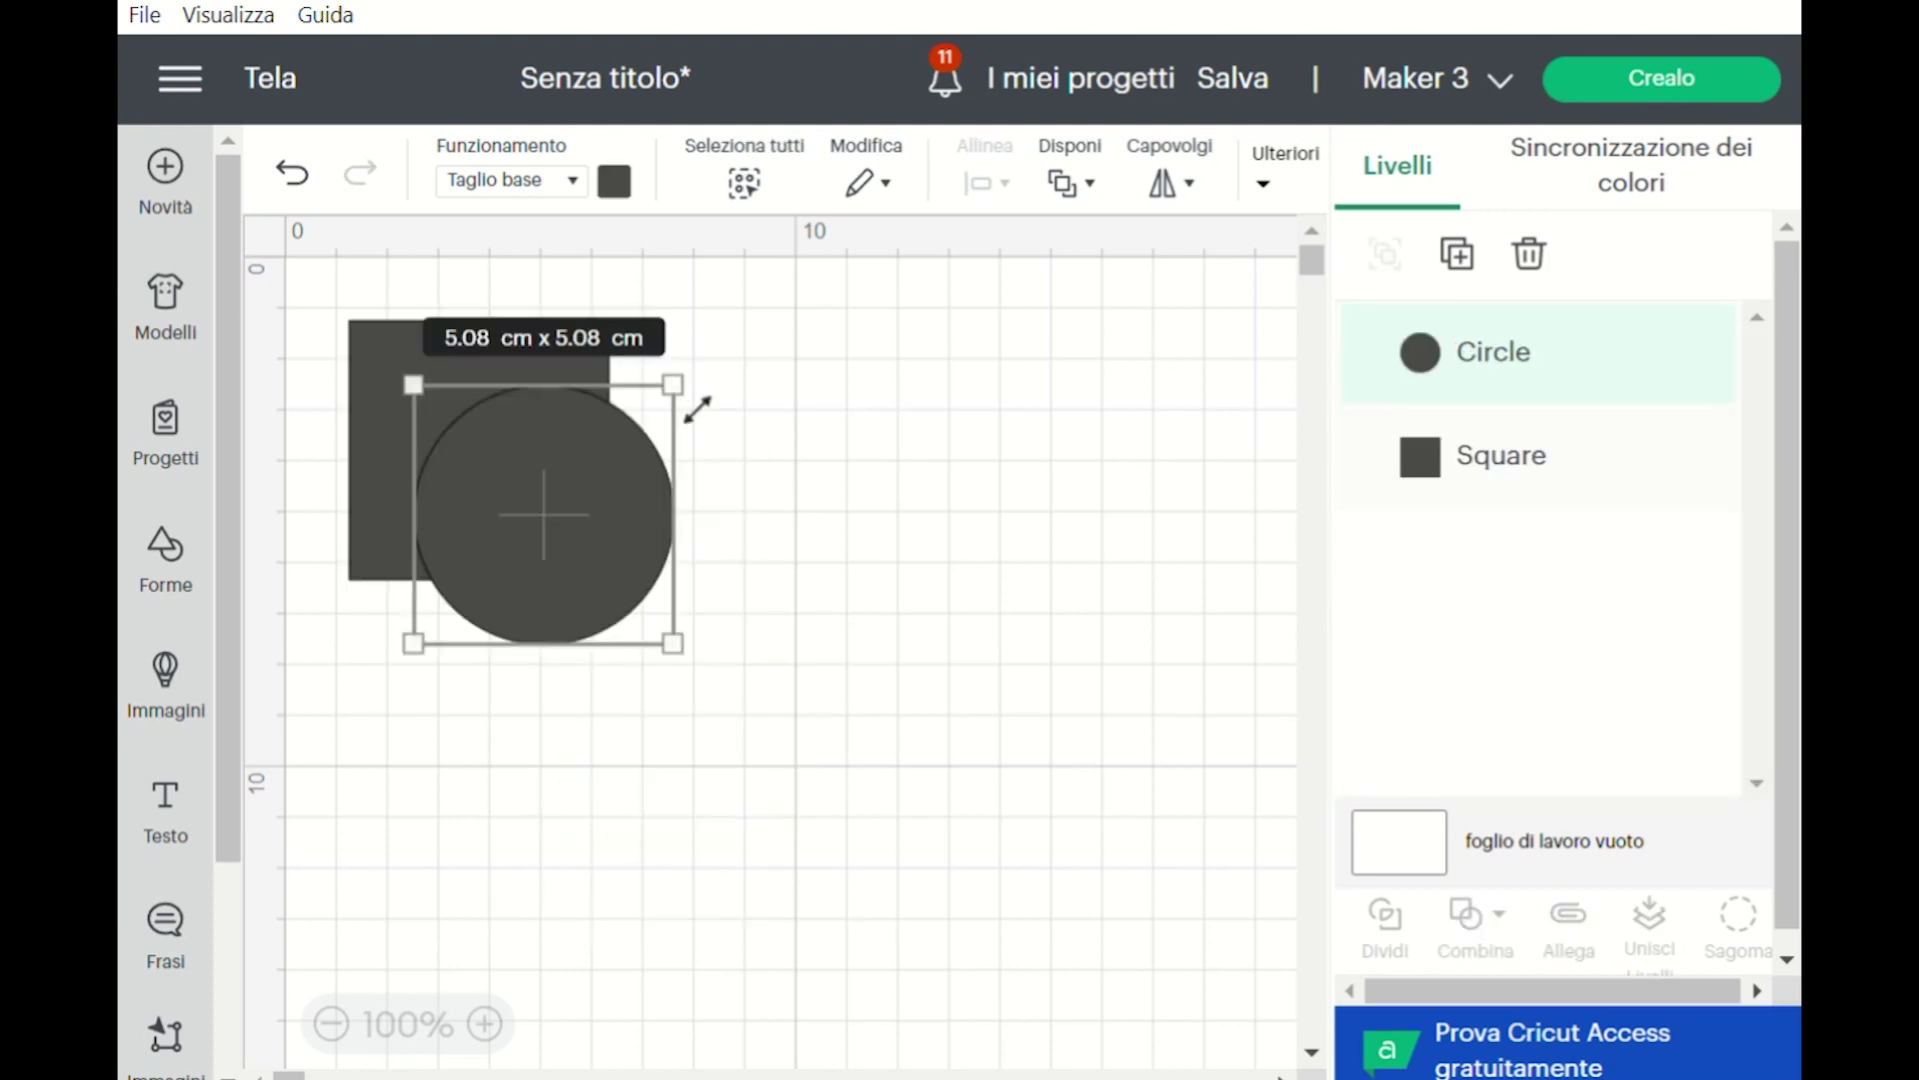
Step: Shrink the circle to about 3.6 × 3.6 cm inside the square and recolour it light orange
left_click_drag(697, 408, 620, 480)
left_click_drag(547, 592, 514, 510)
left_click(613, 181)
left_click(926, 391)
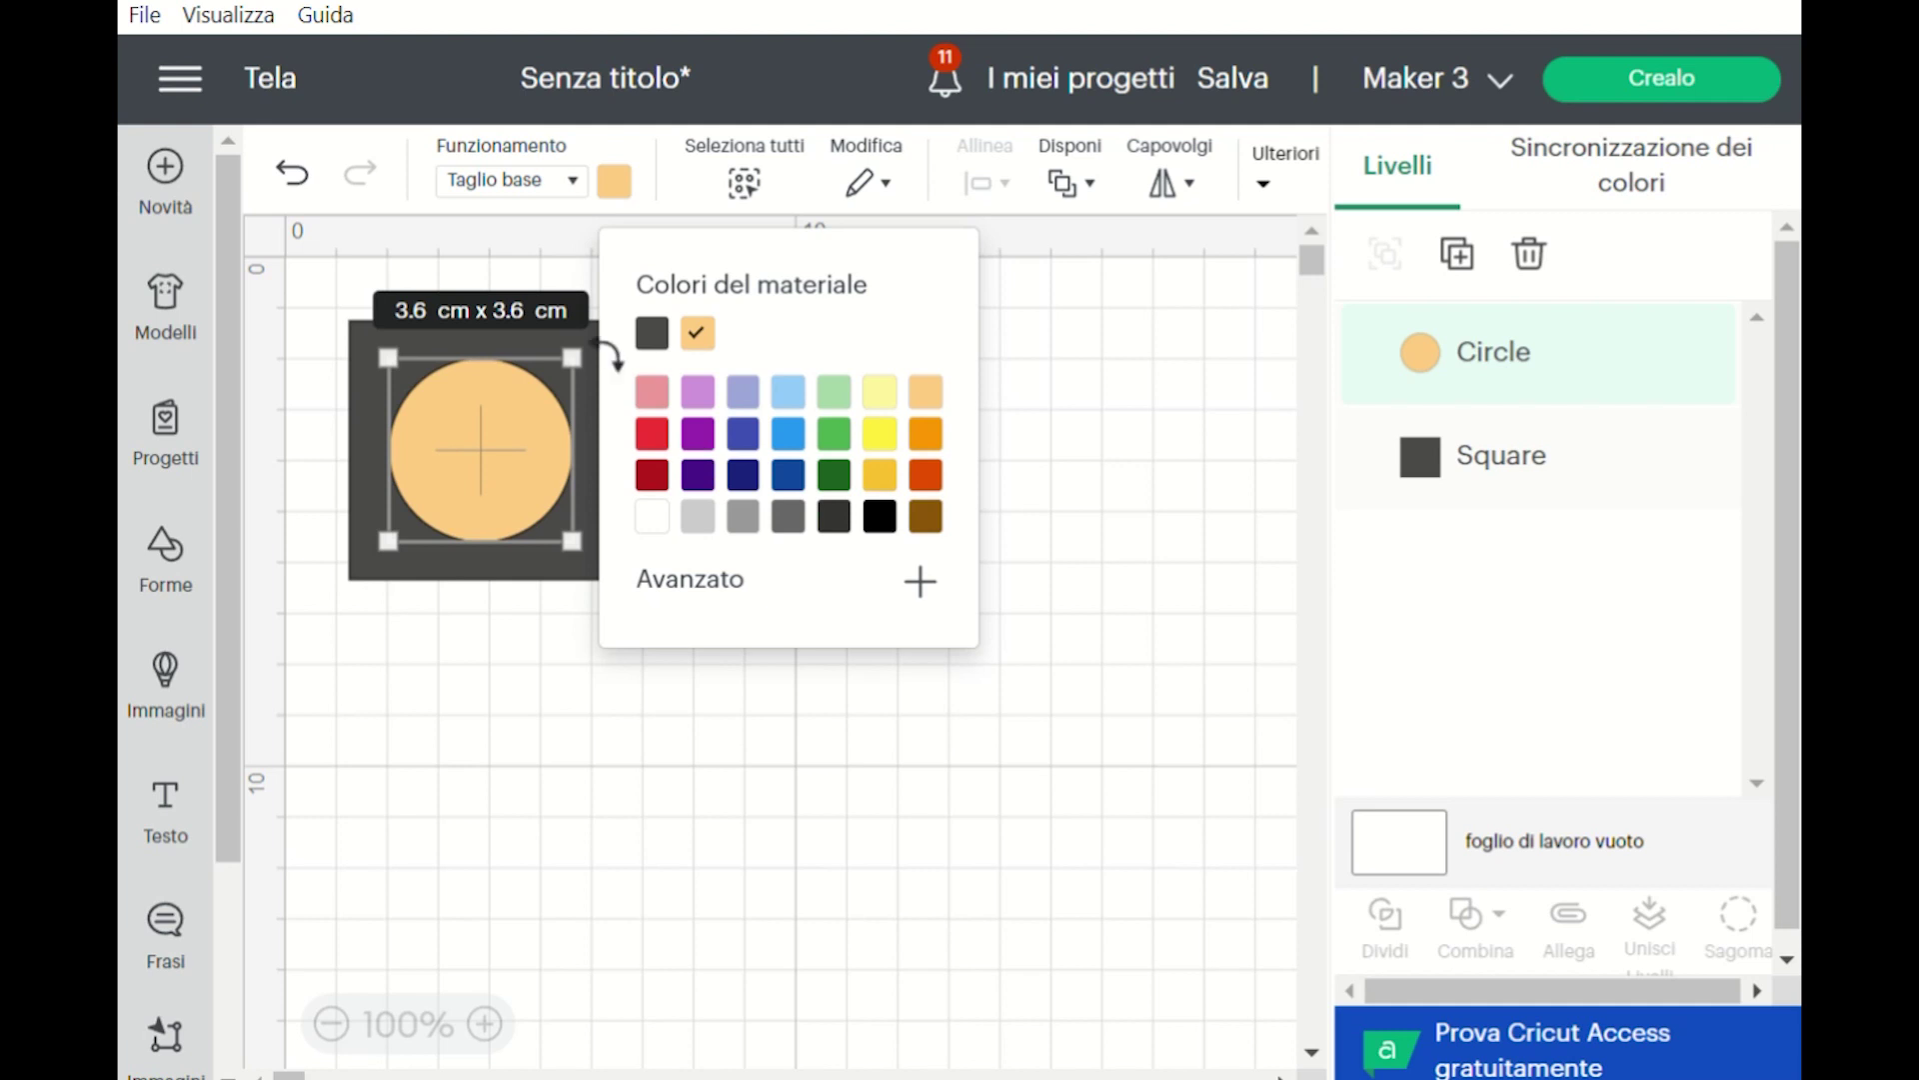
Step: Select the circle and square together and align their centres
left_click(801, 652)
left_click_drag(801, 652, 321, 310)
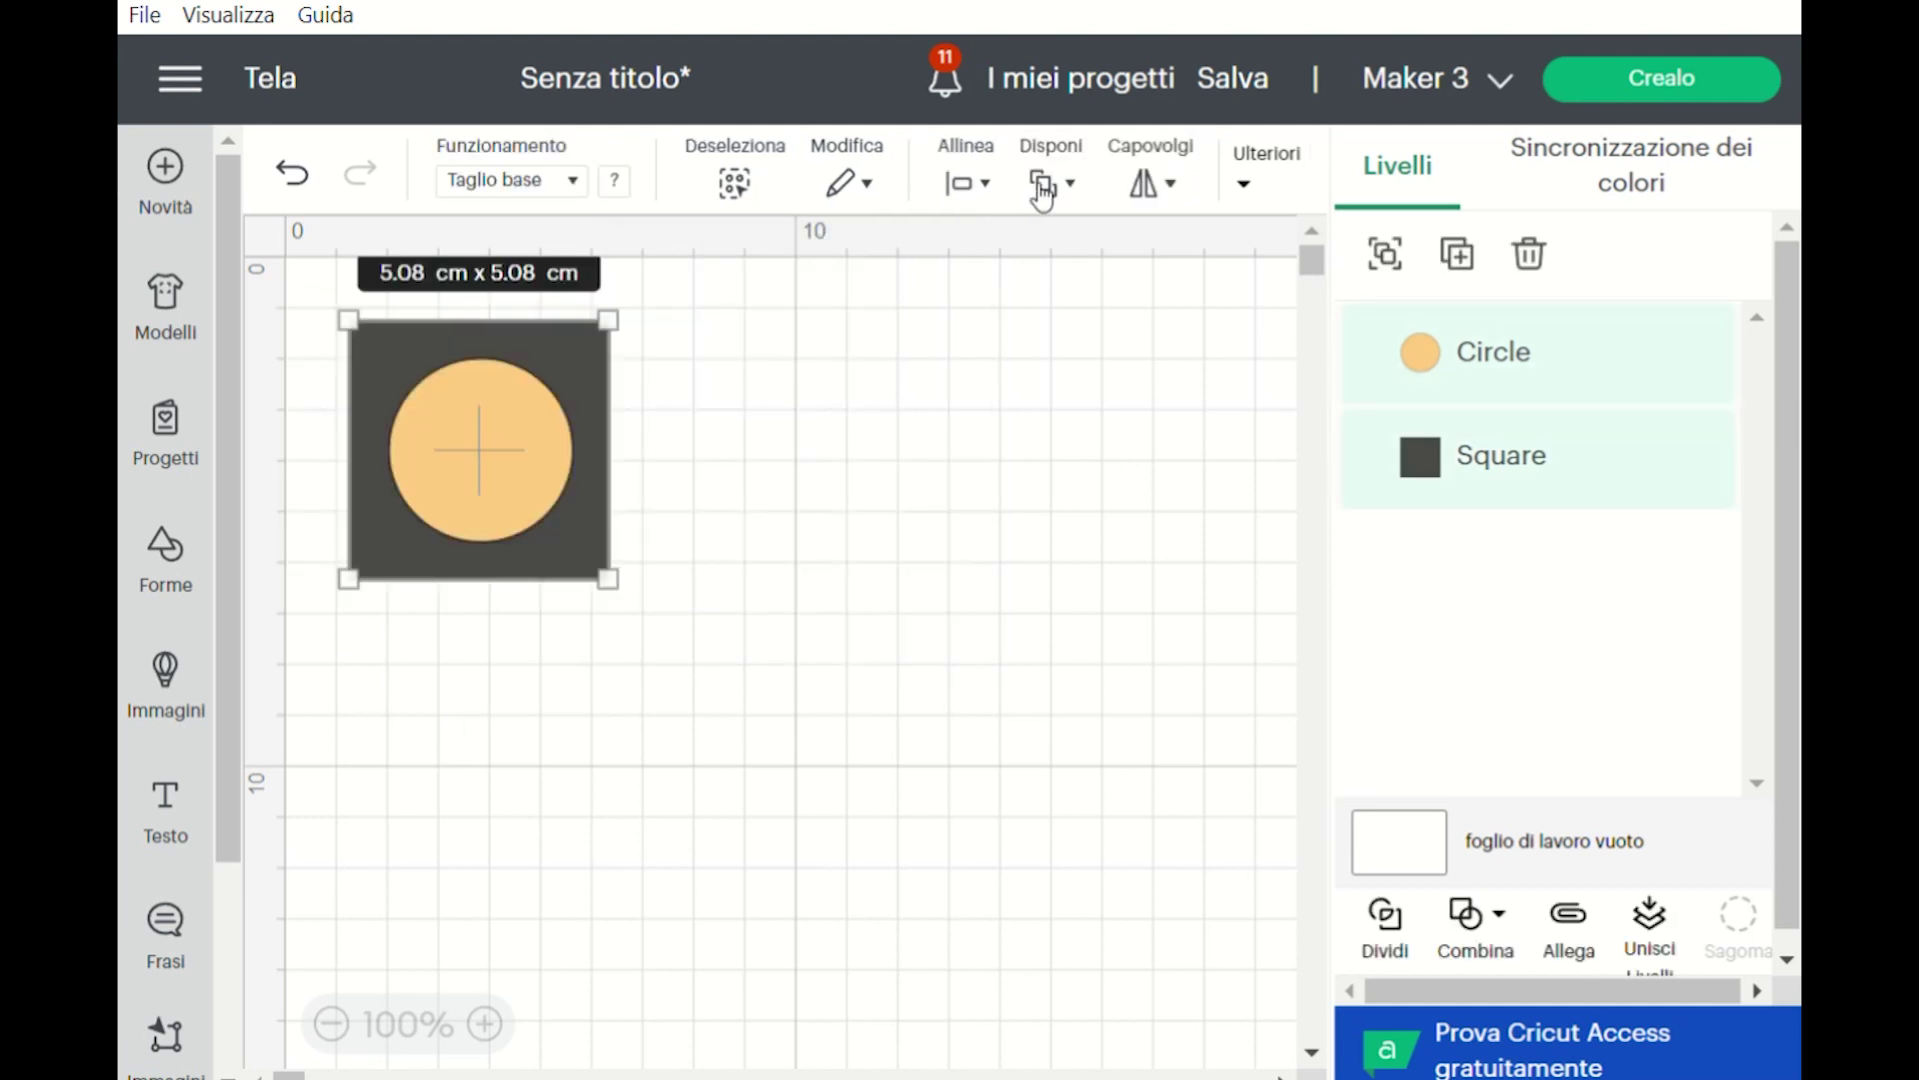
left_click(1001, 185)
left_click(1318, 557)
Step: Slice the circle and square, and move the orange circle beside the square, undoing a trial move of the dark circle
left_click_drag(775, 653, 444, 354)
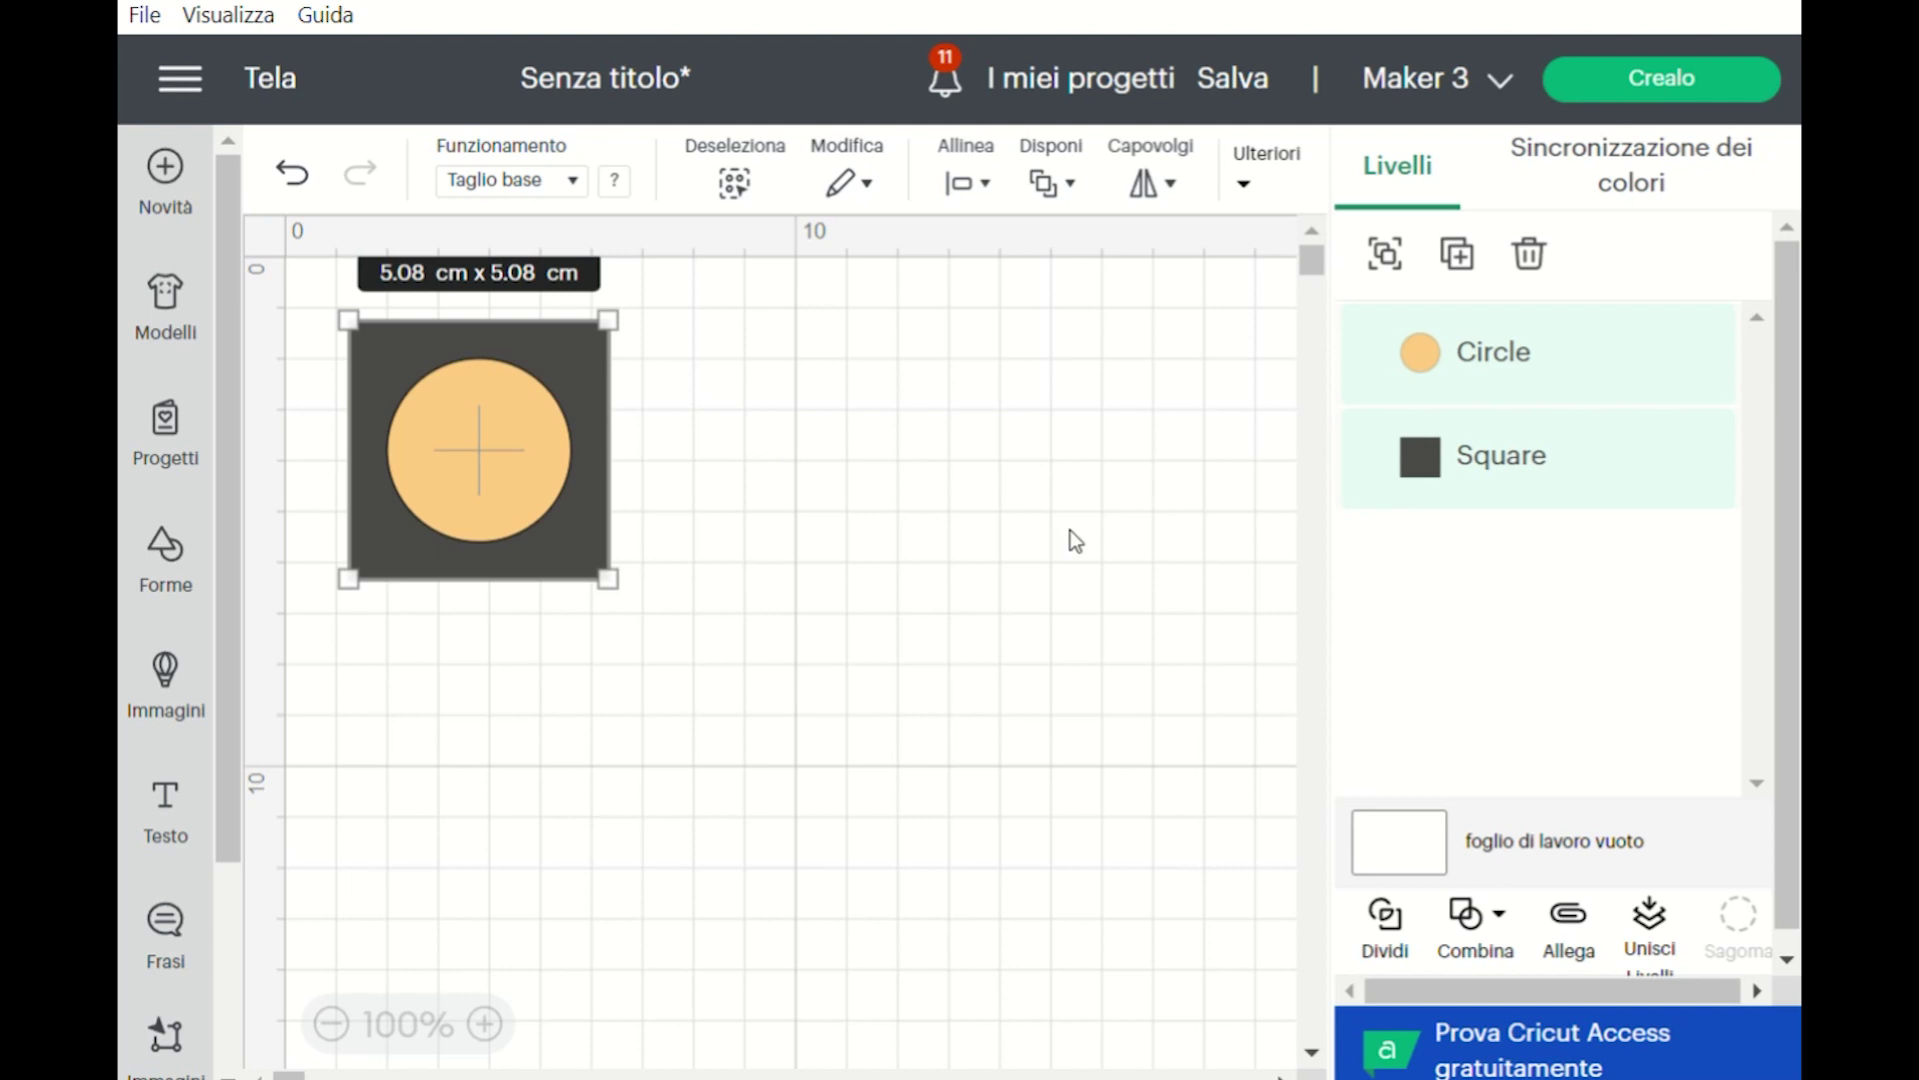
left_click(1385, 902)
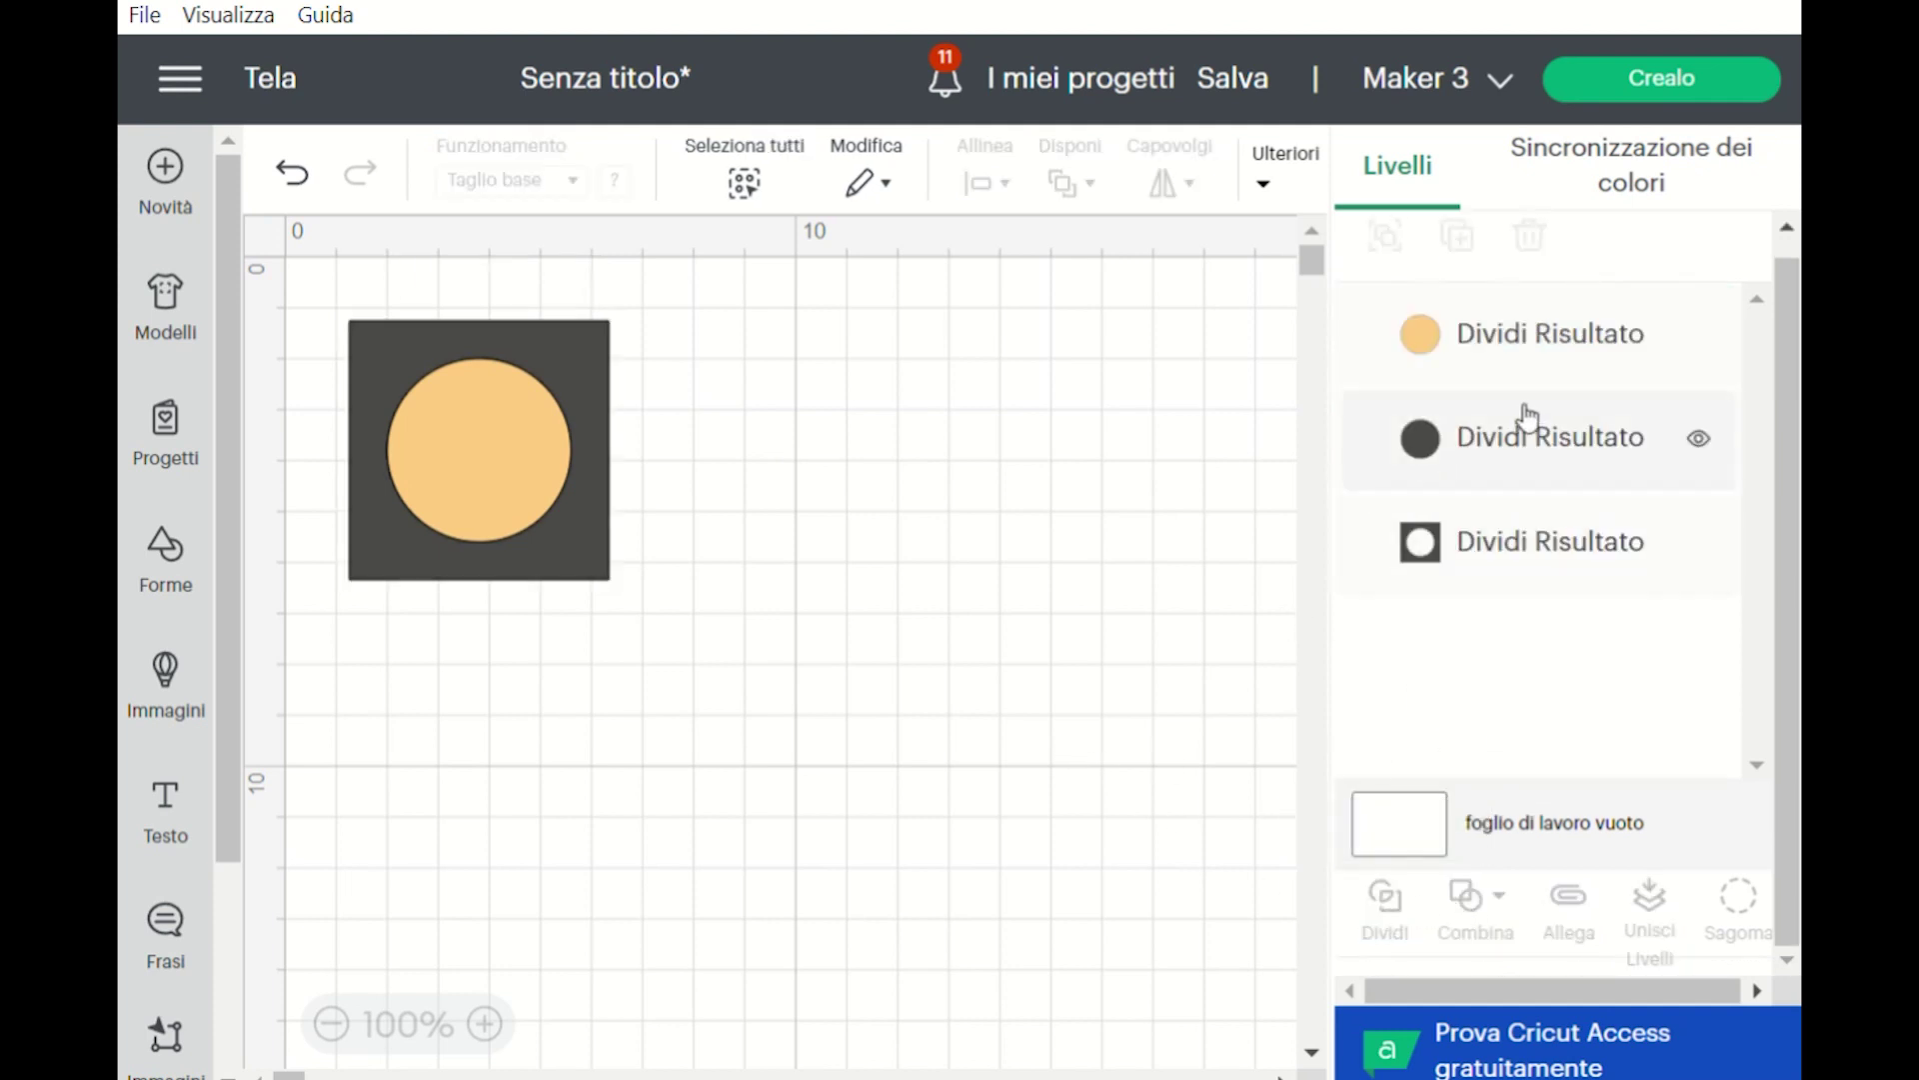
left_click_drag(491, 441, 844, 468)
left_click_drag(432, 460, 746, 692)
key("ctrl+z")
Step: Undo a repeated slice of the dark circle and the holed square, and weld the two into one solid square
left_click(1386, 905)
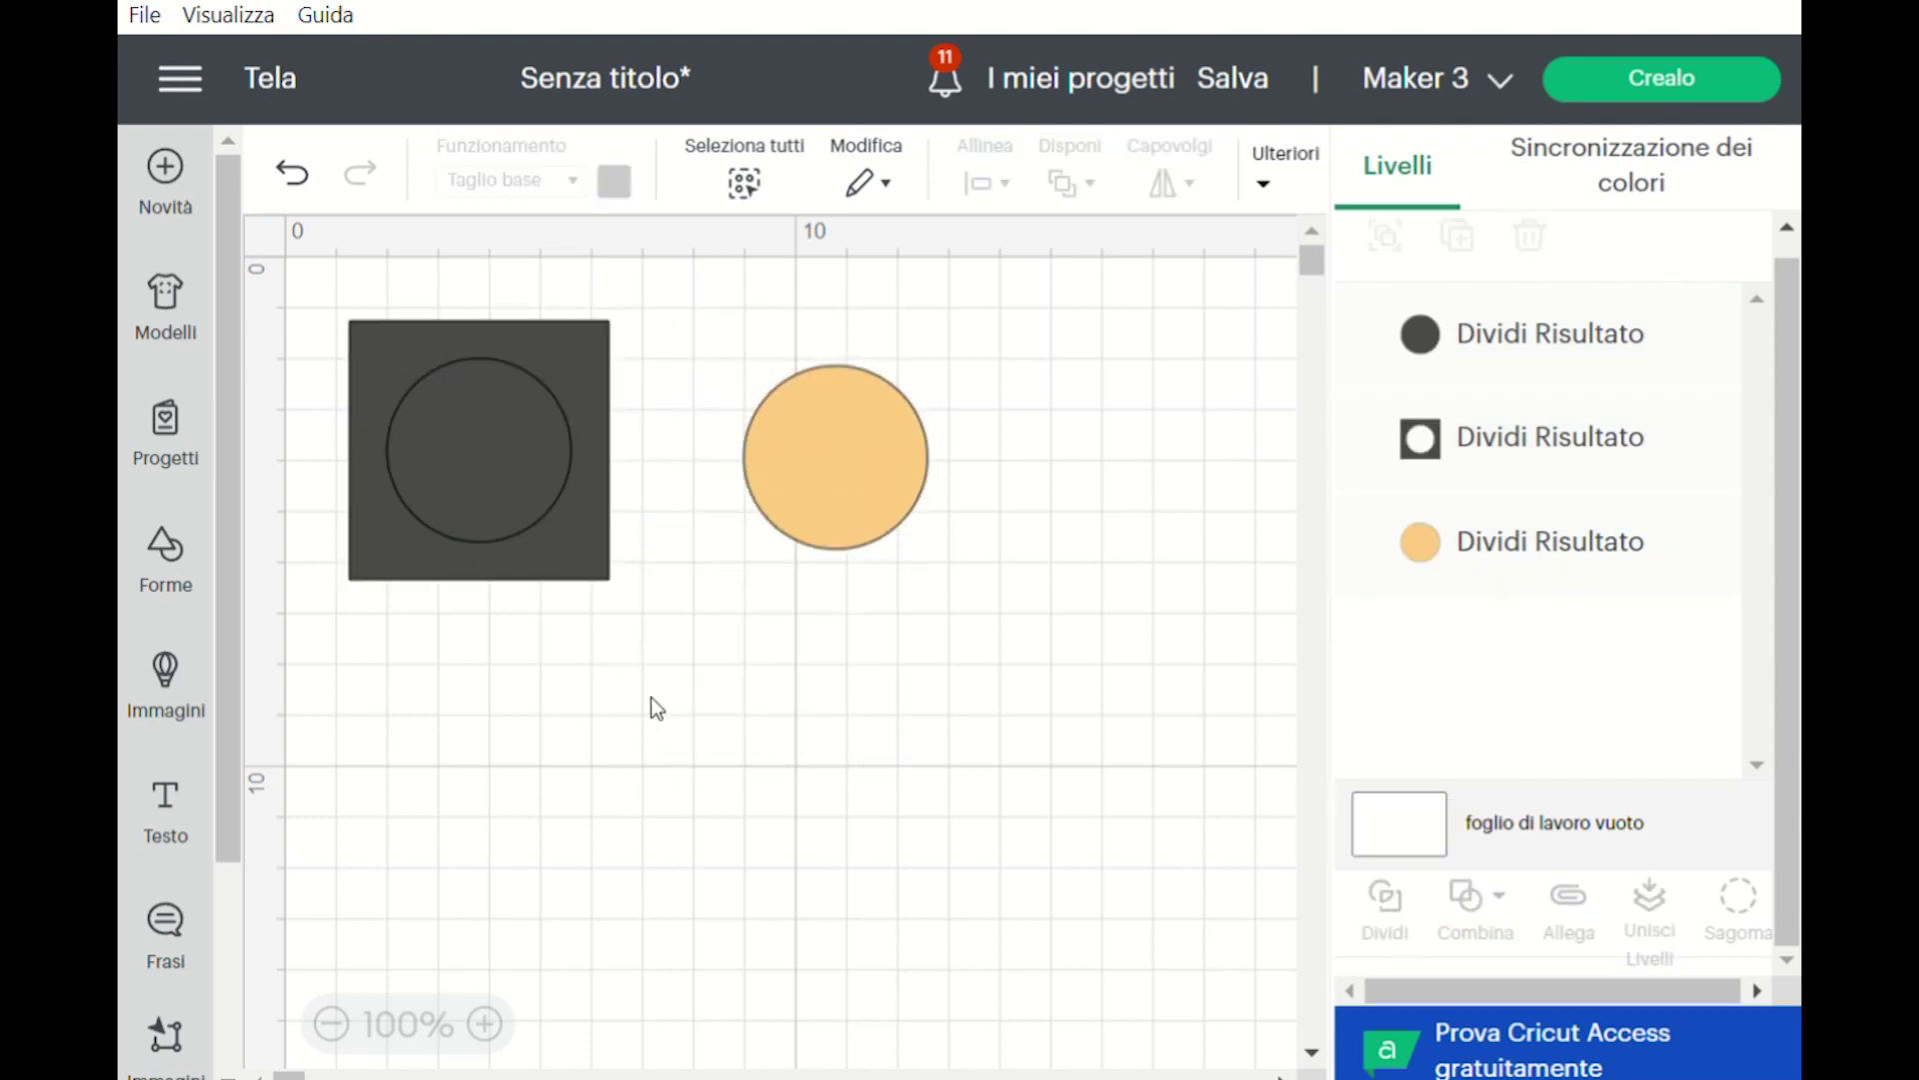
key("ctrl+z")
left_click_drag(308, 298, 300, 294)
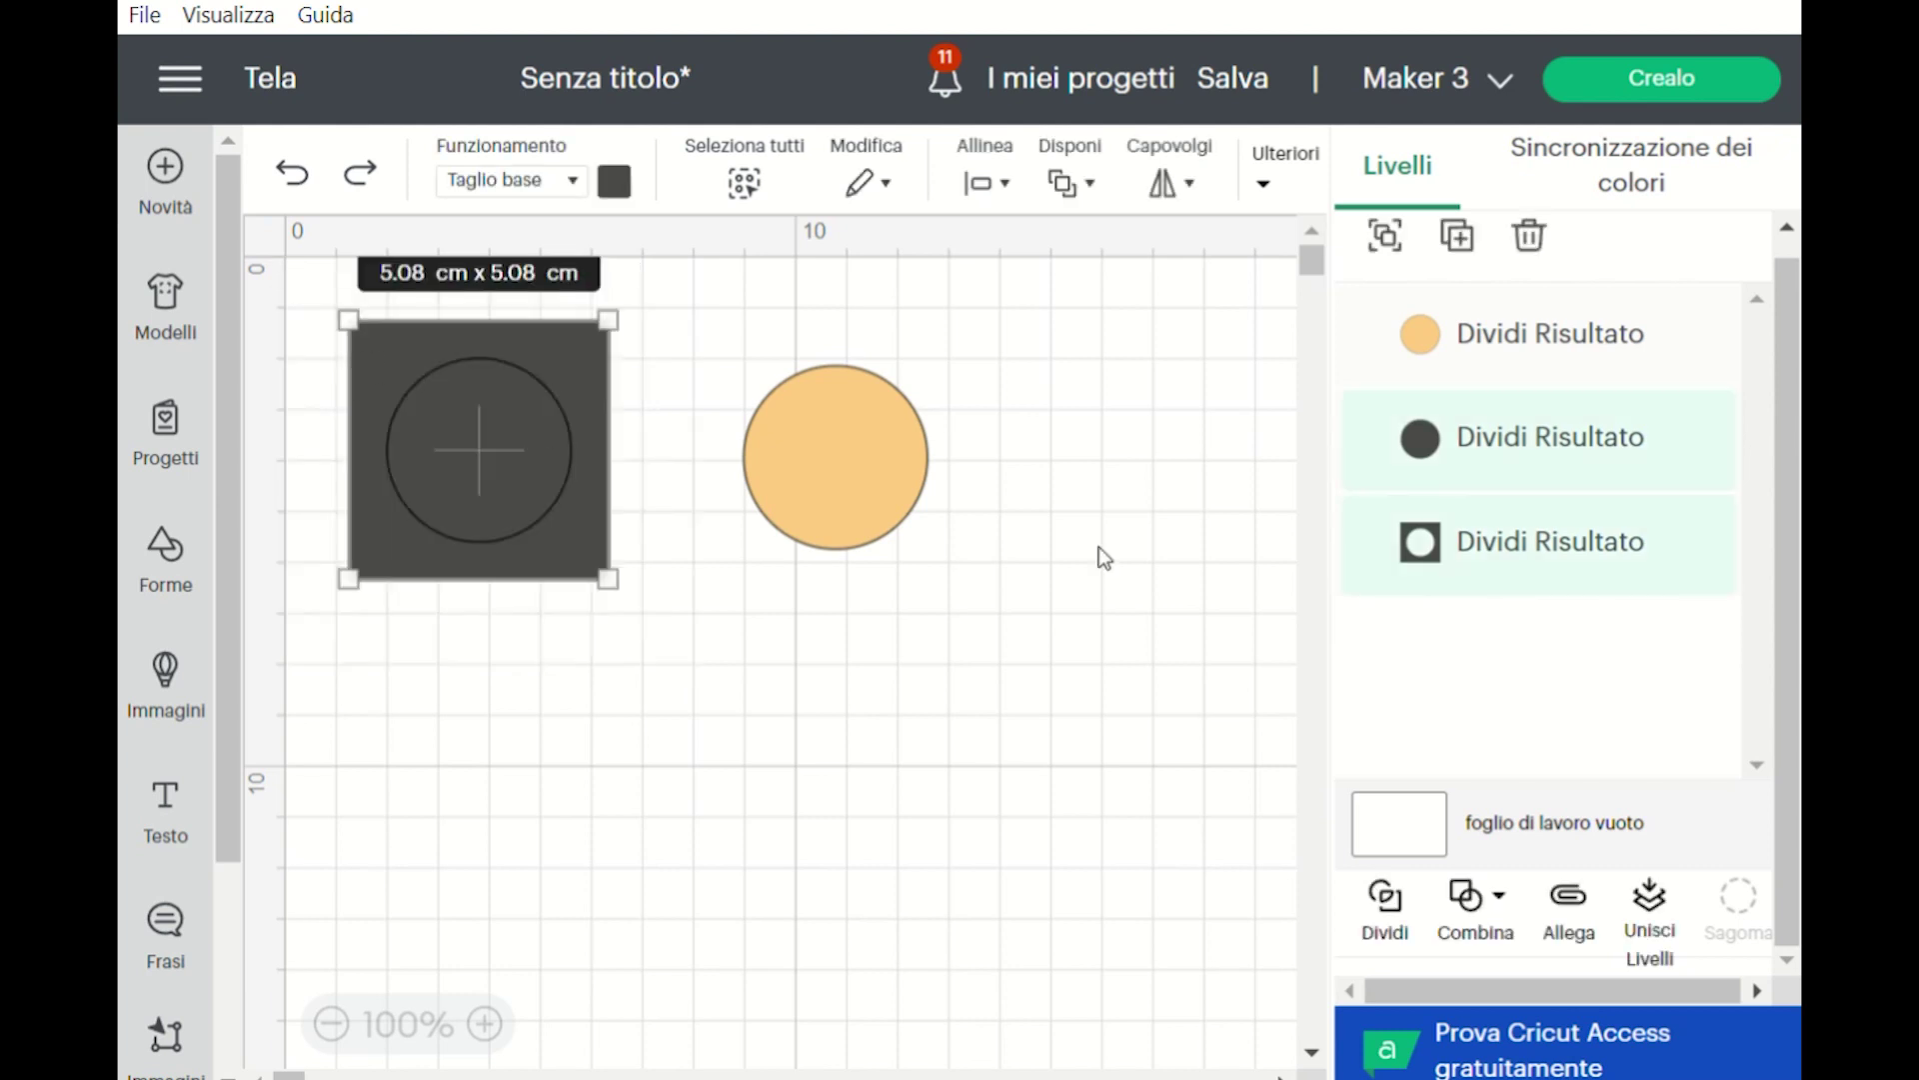
left_click(1477, 905)
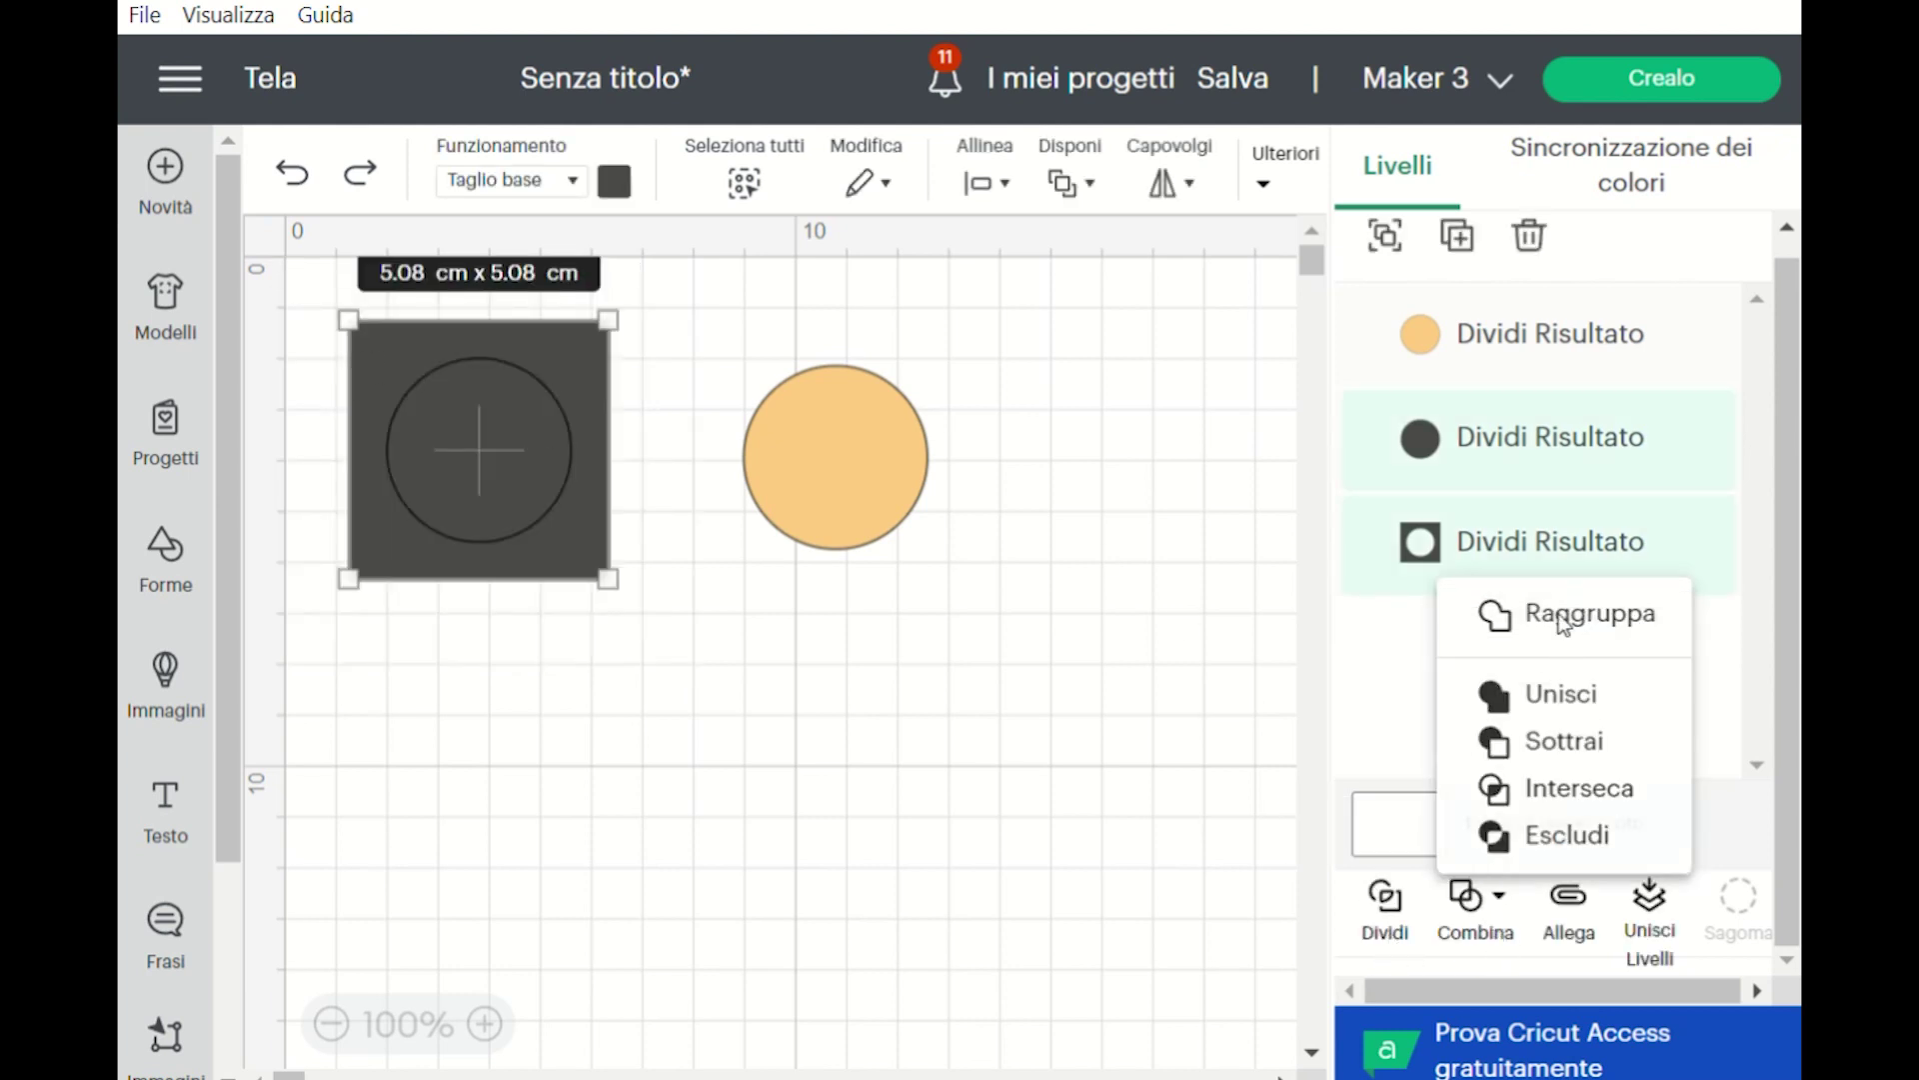
left_click(1559, 694)
mouse_move(476, 441)
left_mouse_down()
mouse_move(518, 476)
mouse_move(506, 458)
left_mouse_up()
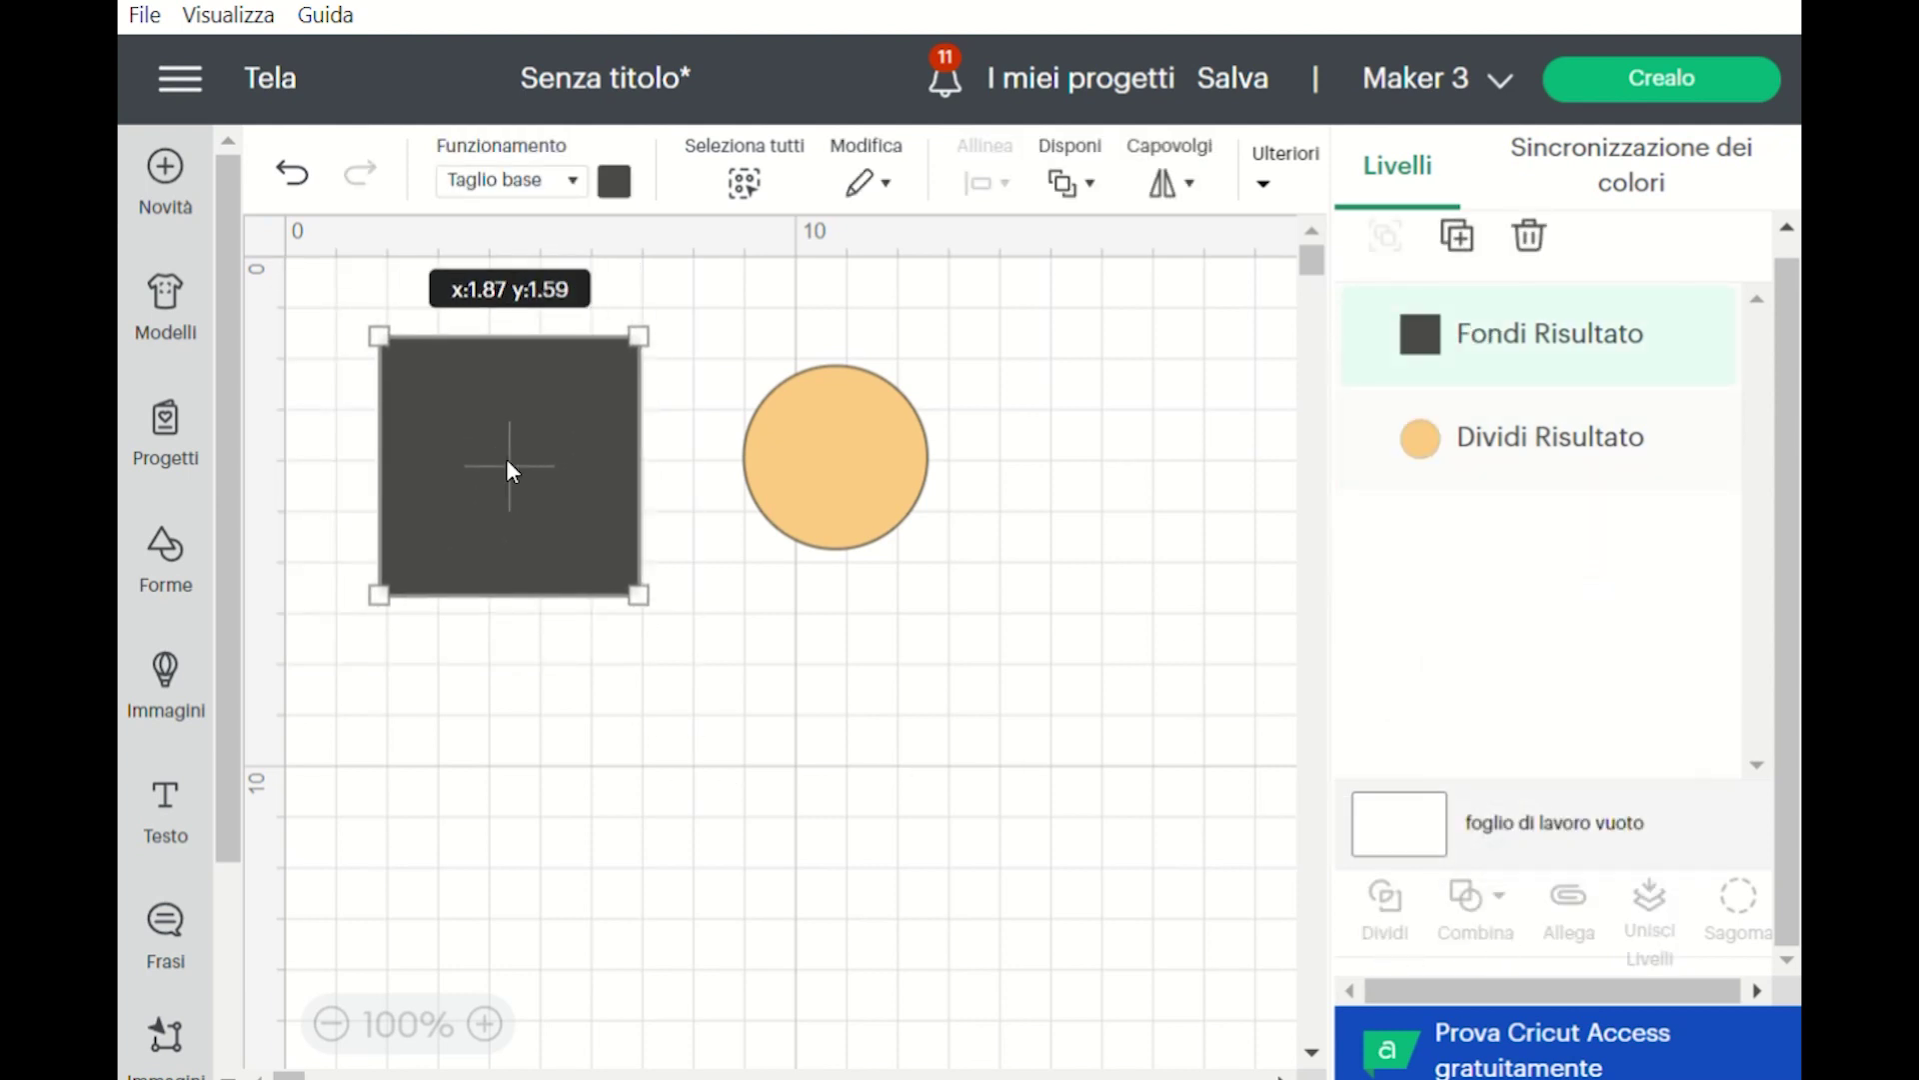
left_click(807, 682)
Step: Set the orange circle's operation to Penna and place it on the dark square, one level forward
left_click(921, 481)
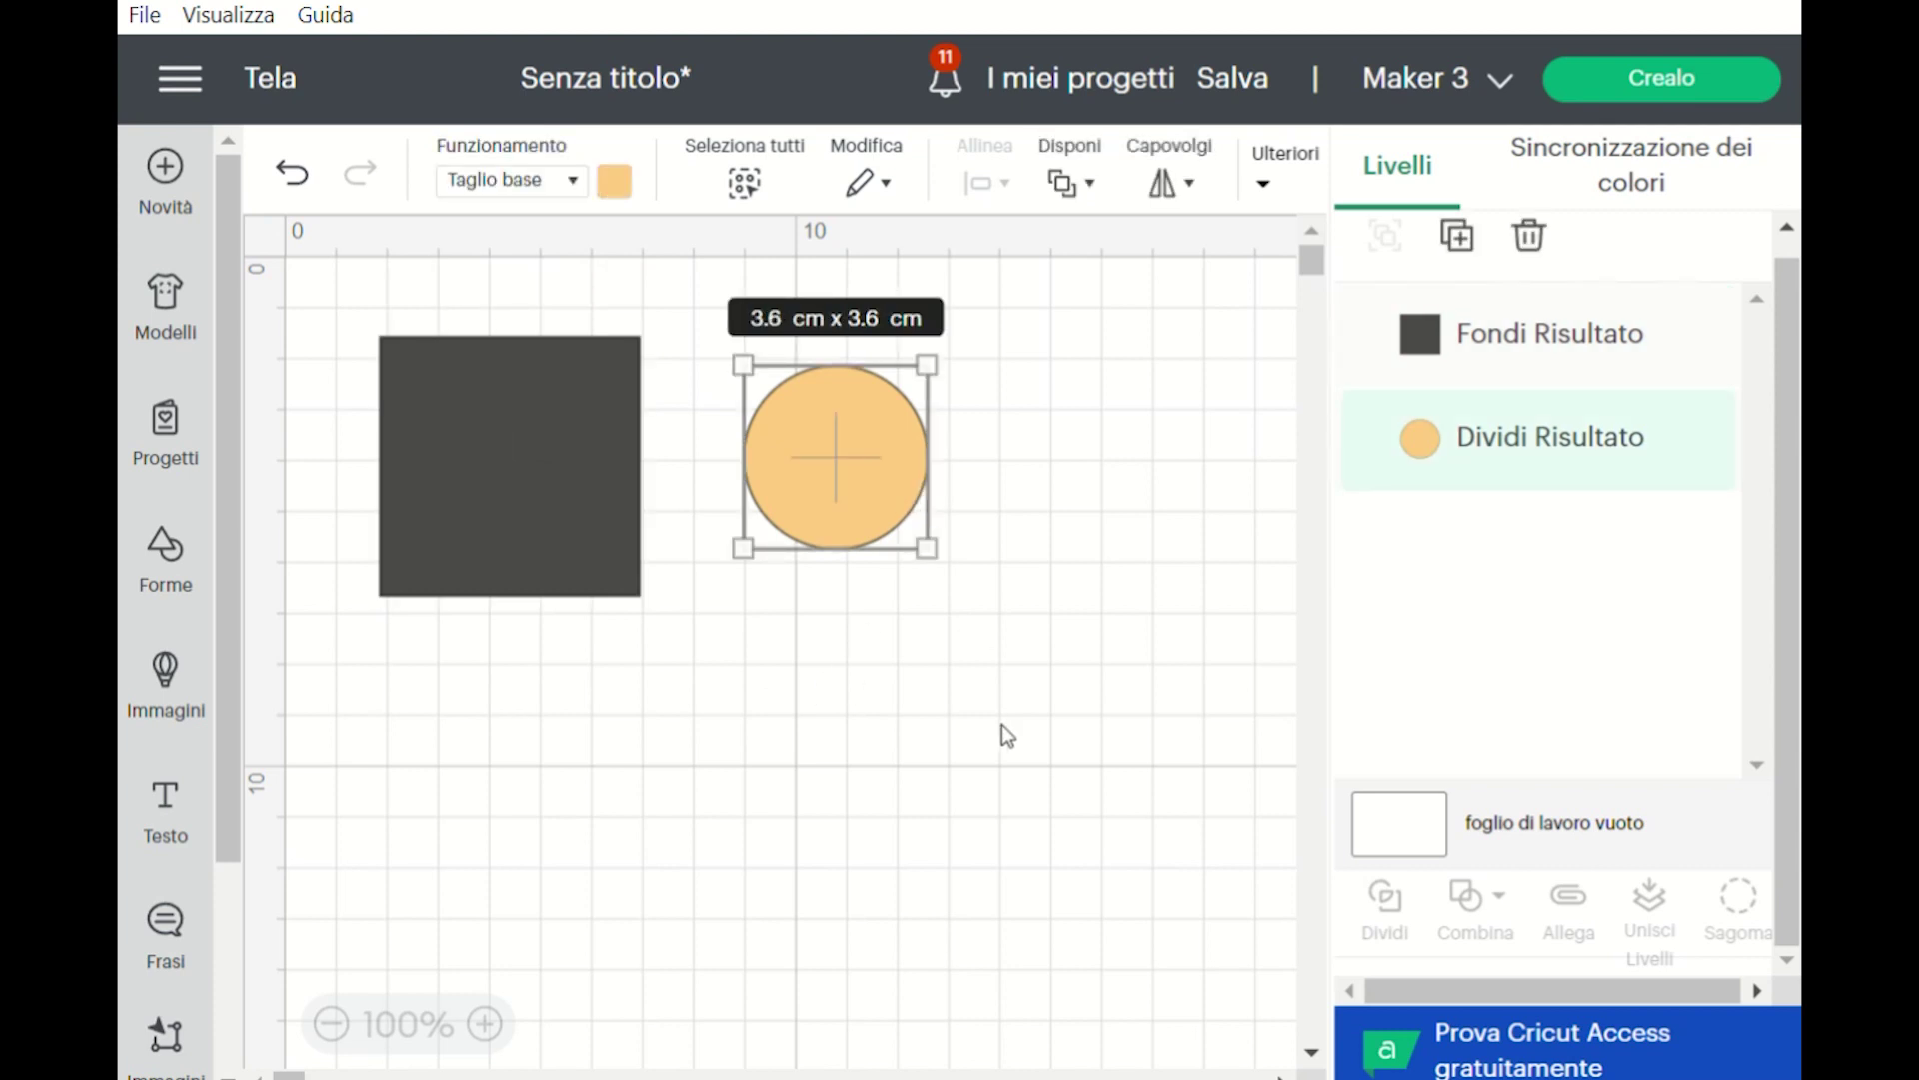
left_click(569, 182)
left_click_drag(856, 484, 531, 475)
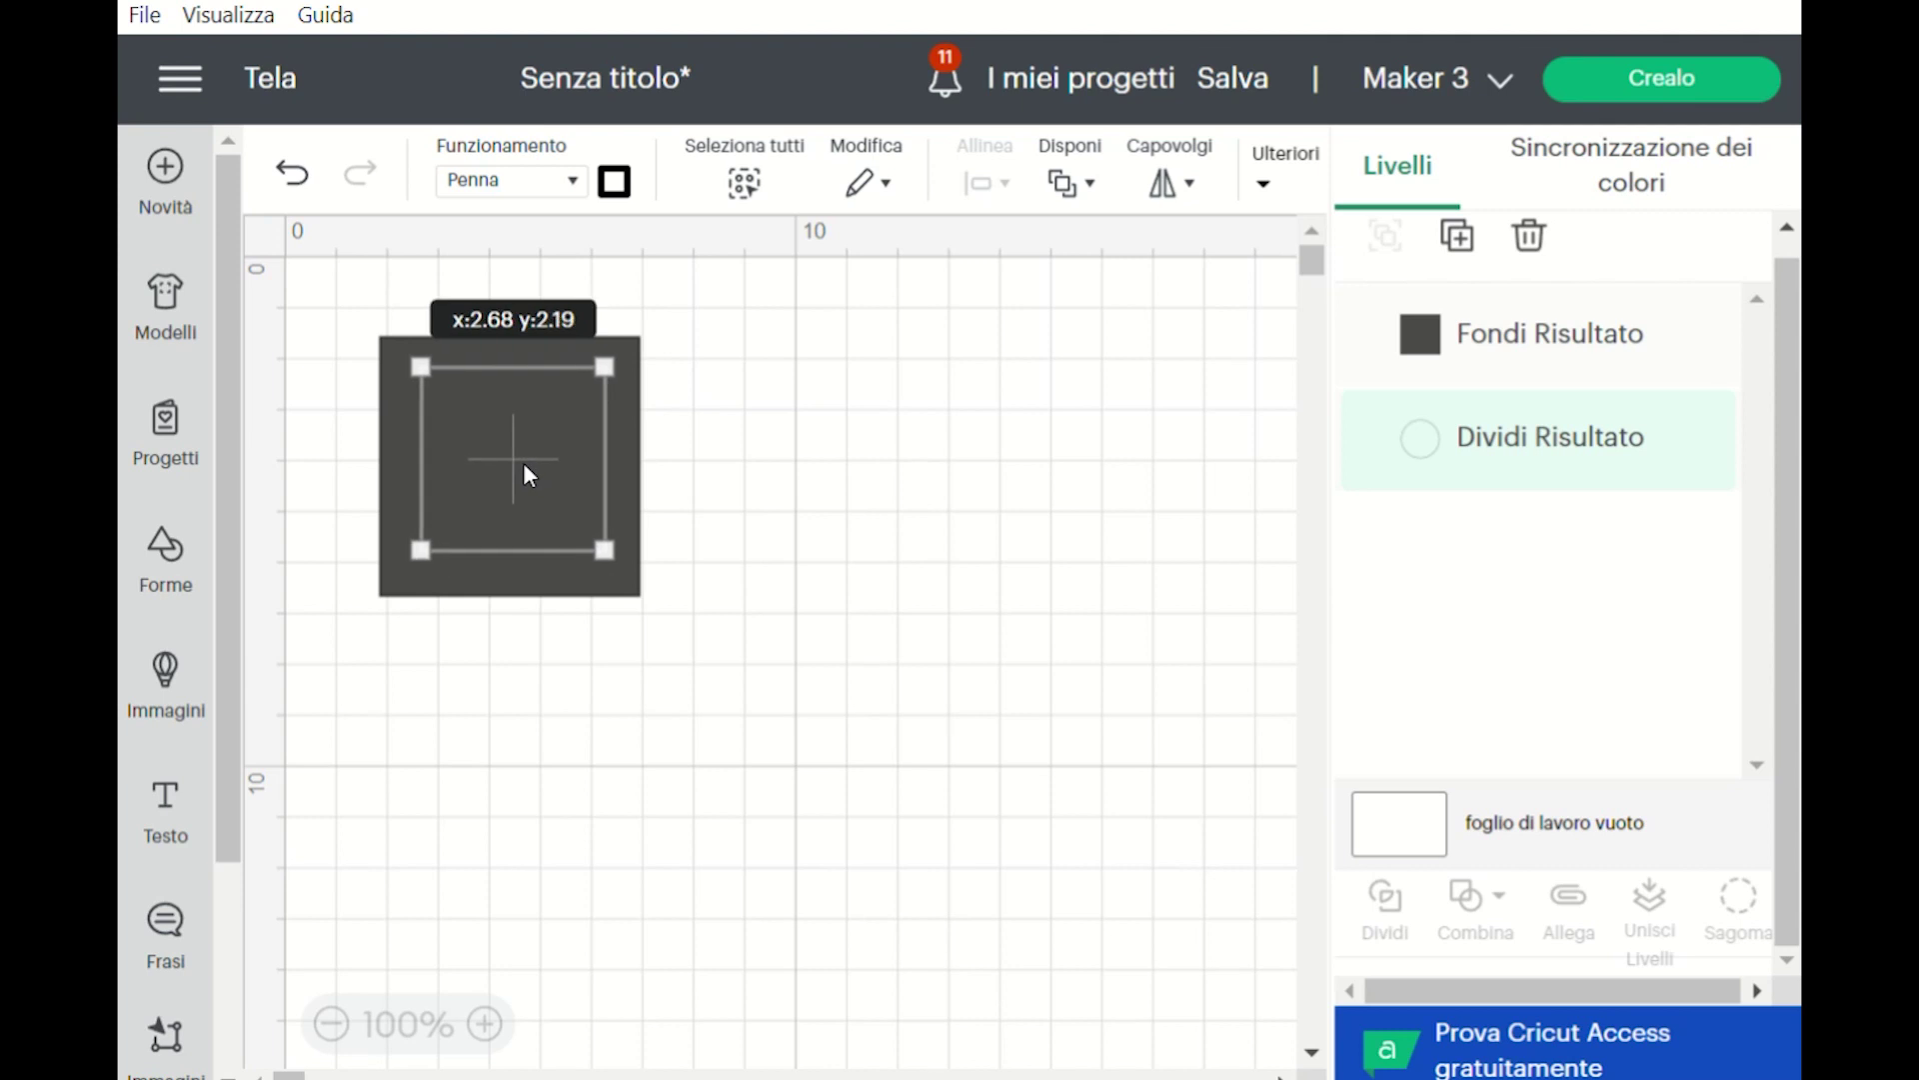
right_click(531, 475)
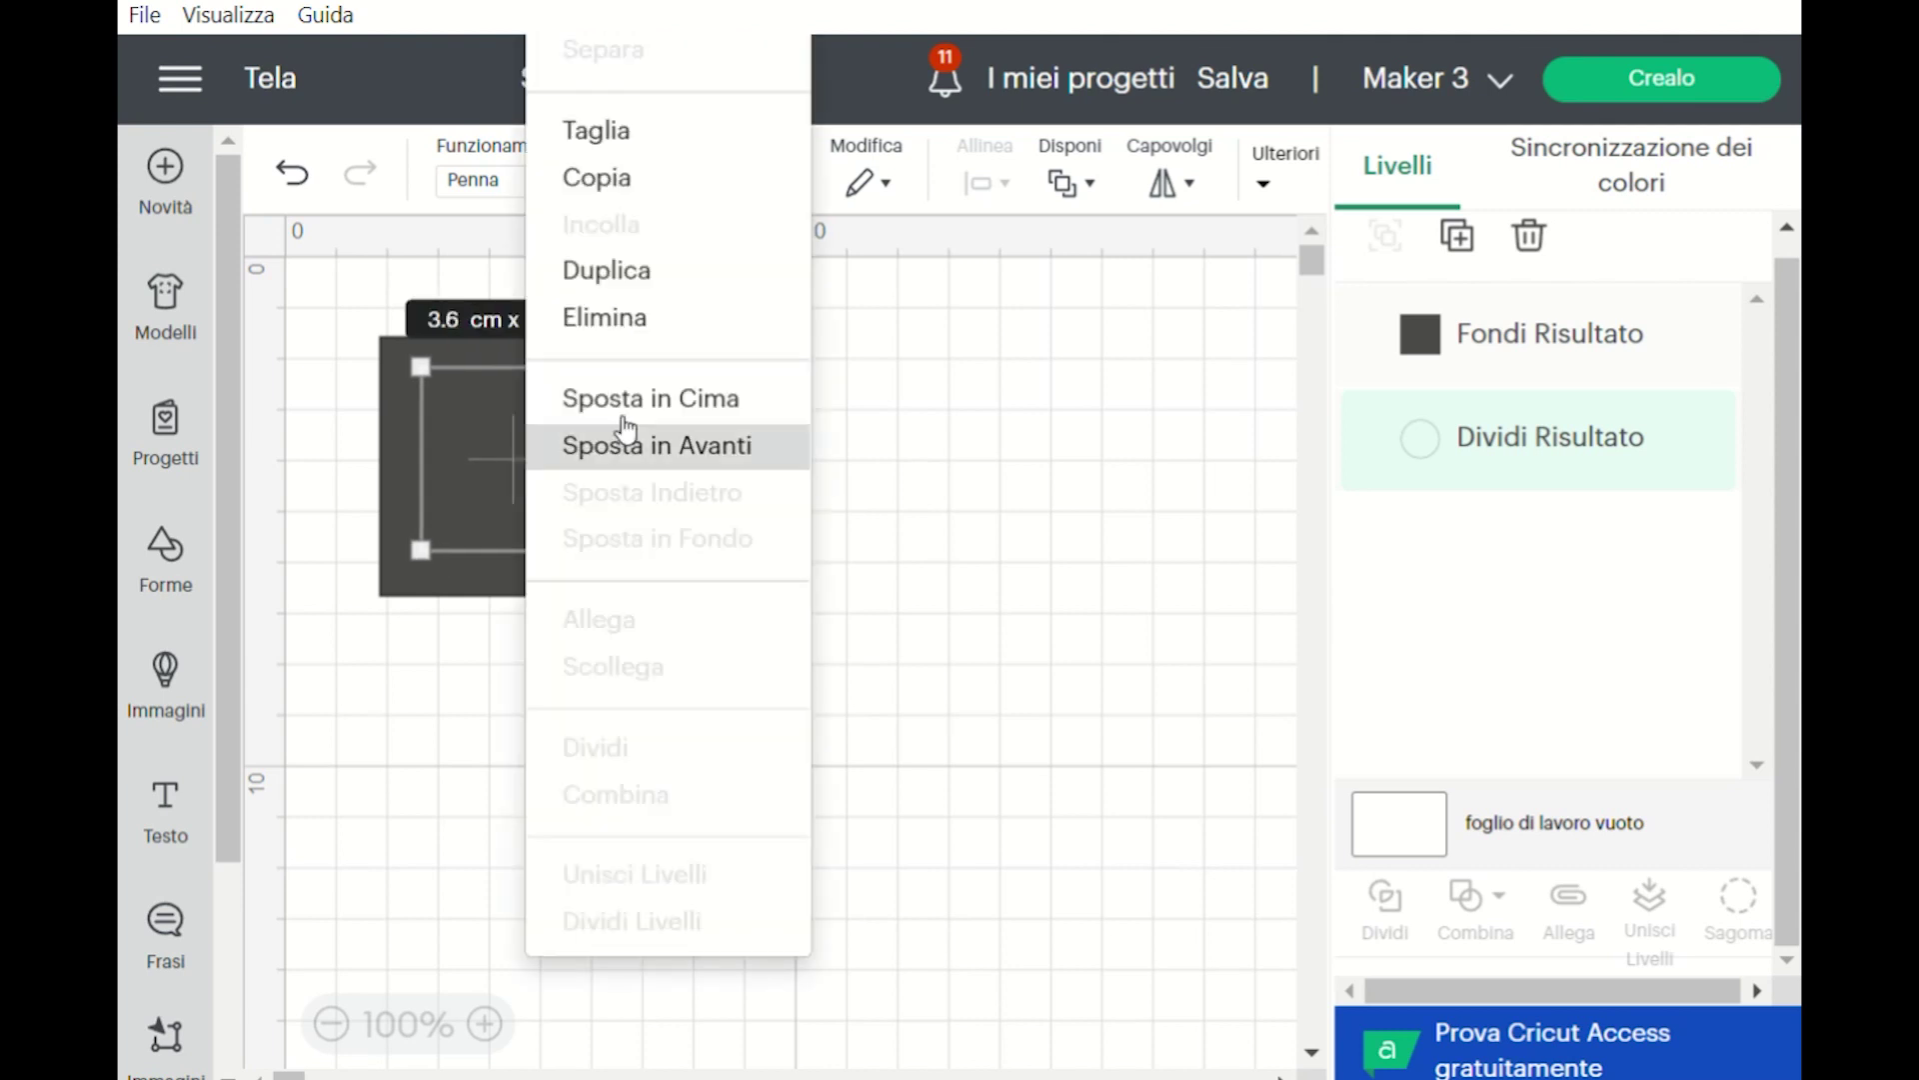
left_click(686, 441)
Step: Attach the pen circle to the dark square
left_click_drag(779, 703, 423, 394)
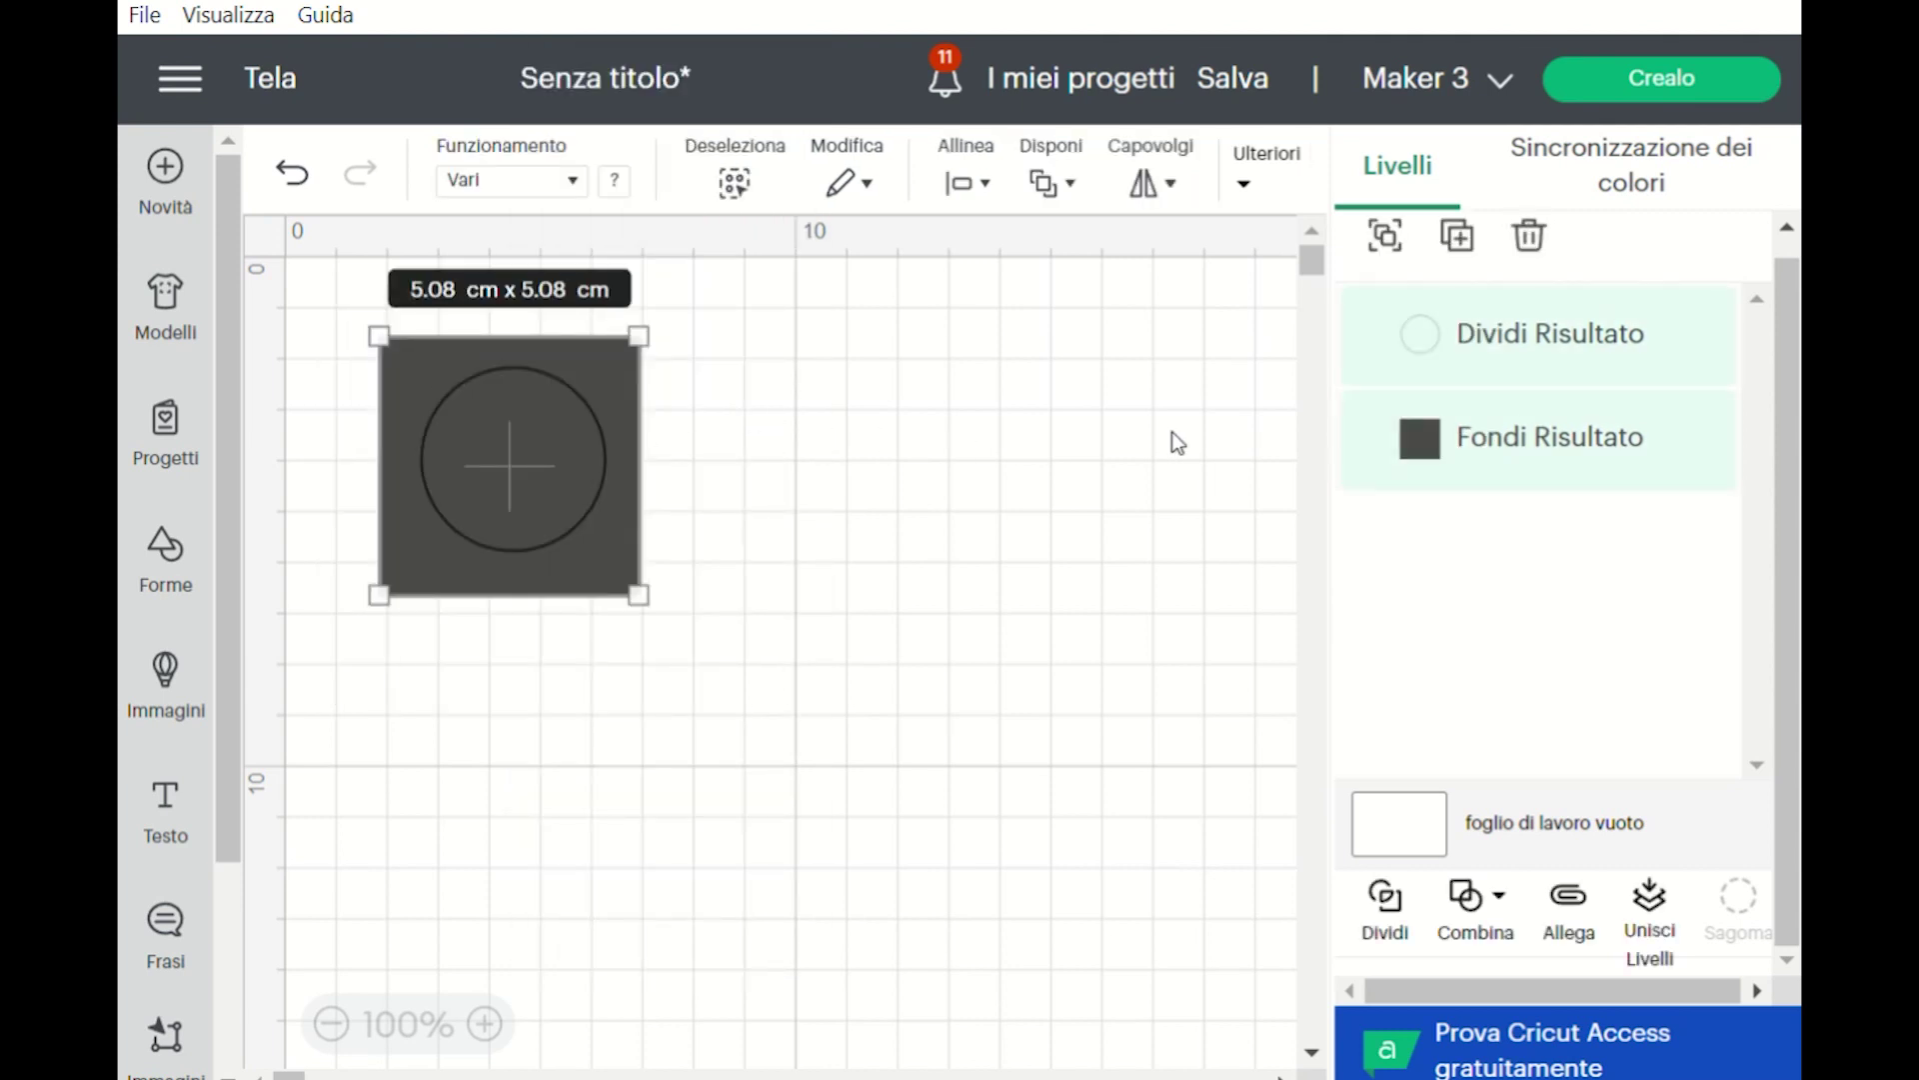
left_click(1569, 905)
scroll(1315, 446, "down", 4)
scroll(1160, 553, "up", 4)
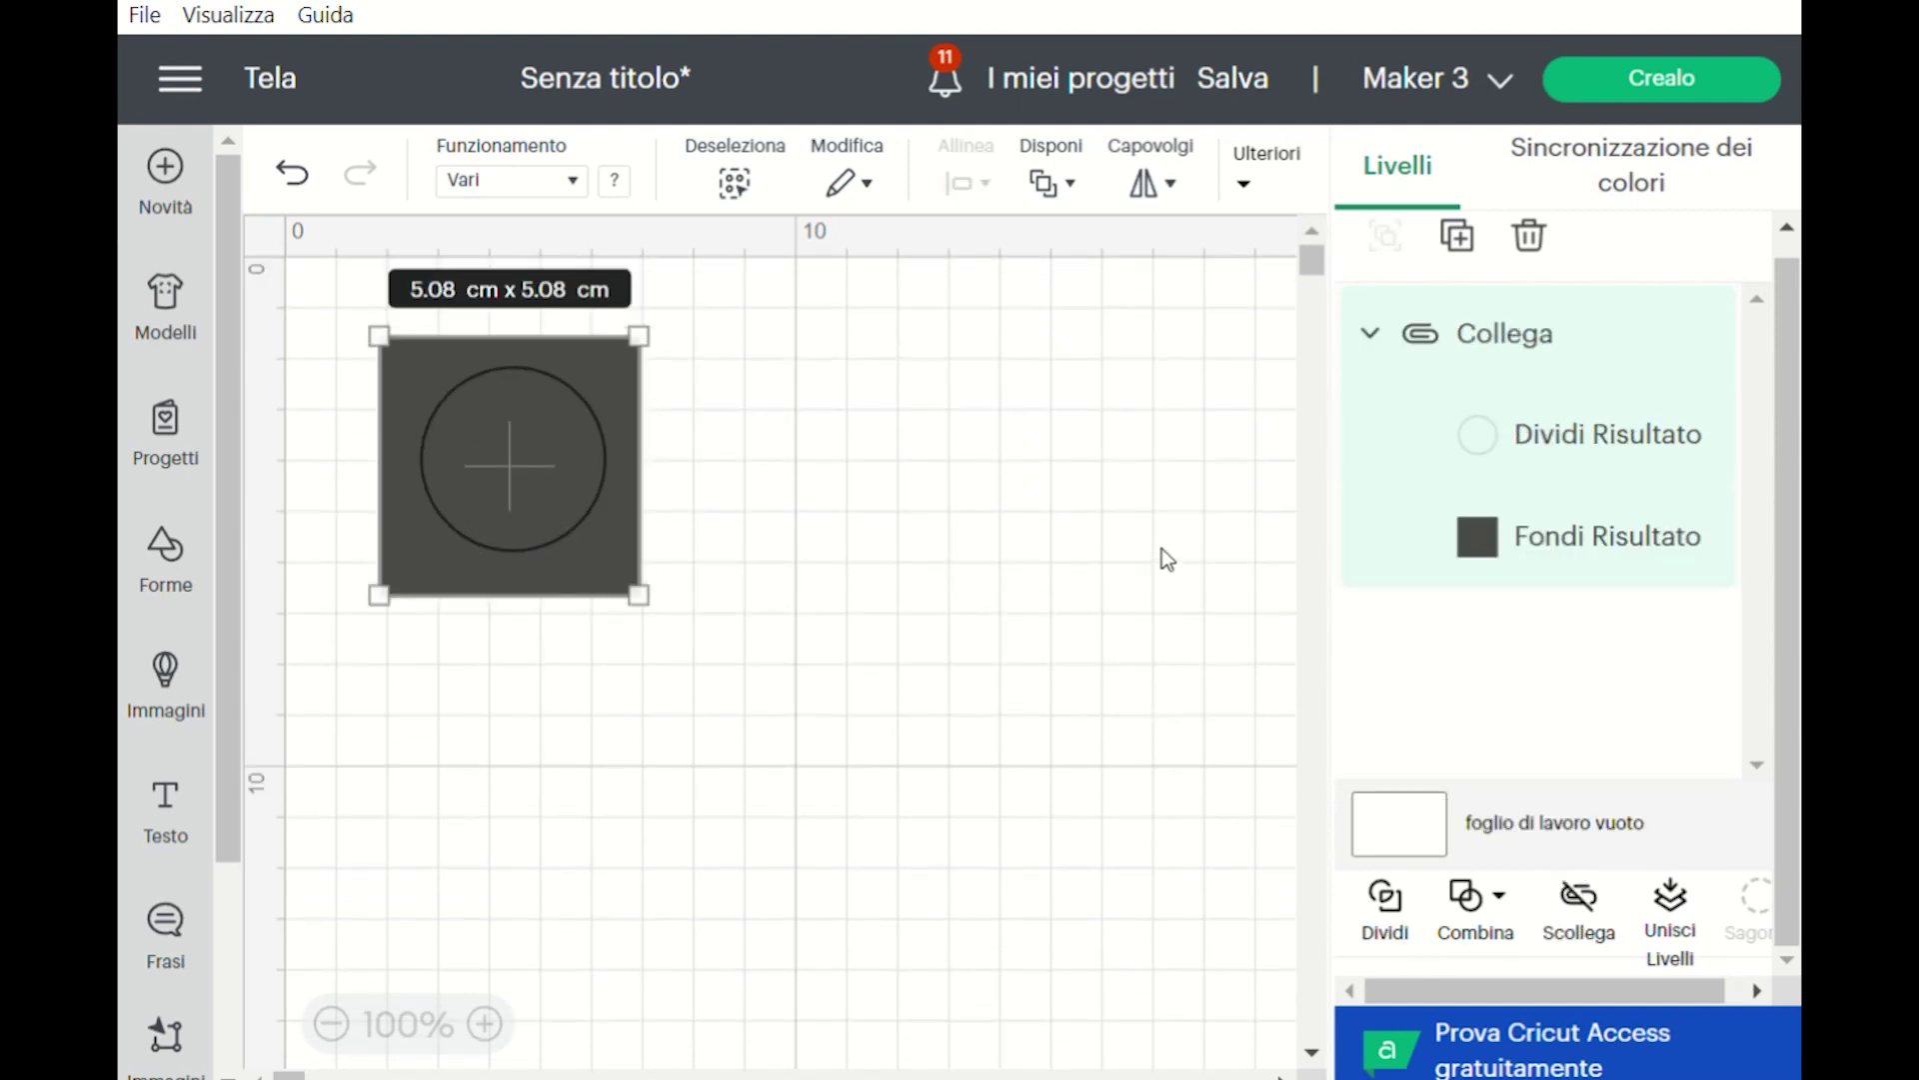
Step: Preview the project for making with on-mat loading, shift the attached shape on the mat, and cancel back to the canvas
left_click(1715, 77)
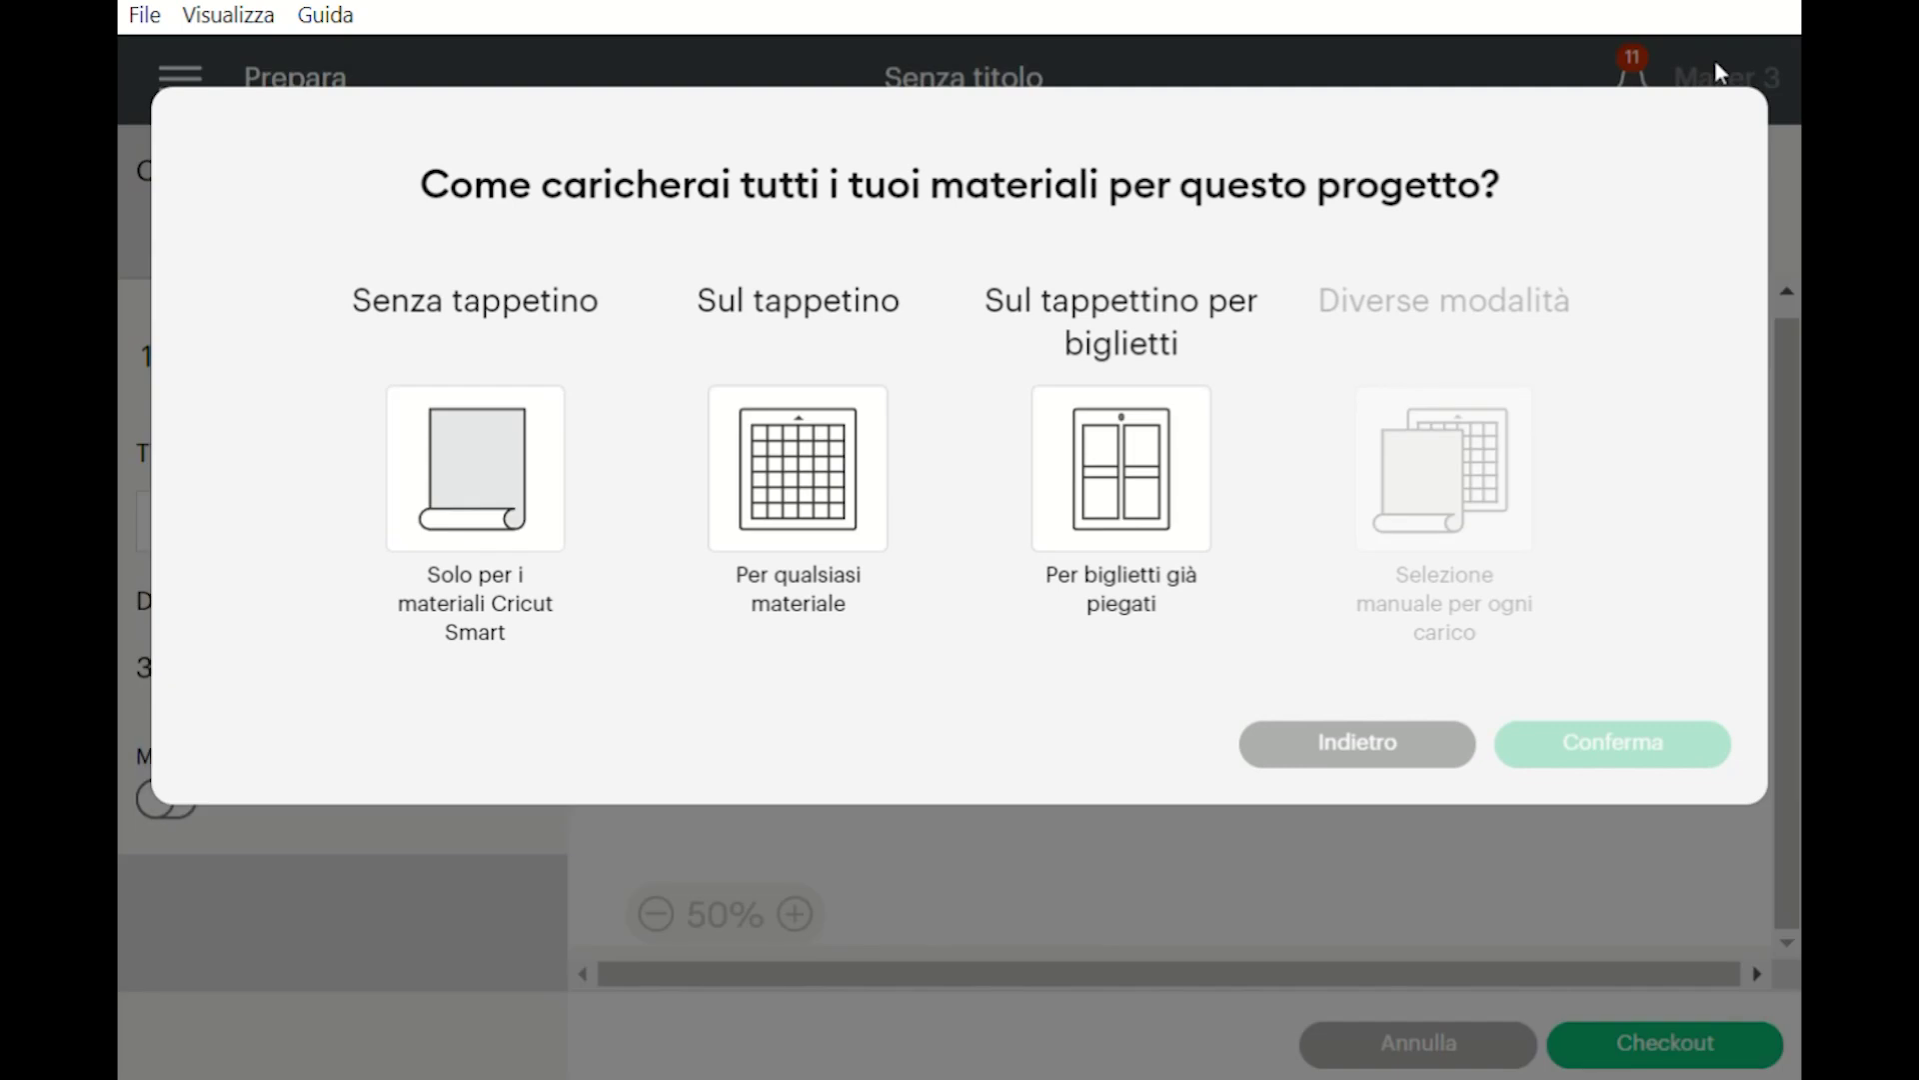
left_click(814, 512)
left_click(1532, 880)
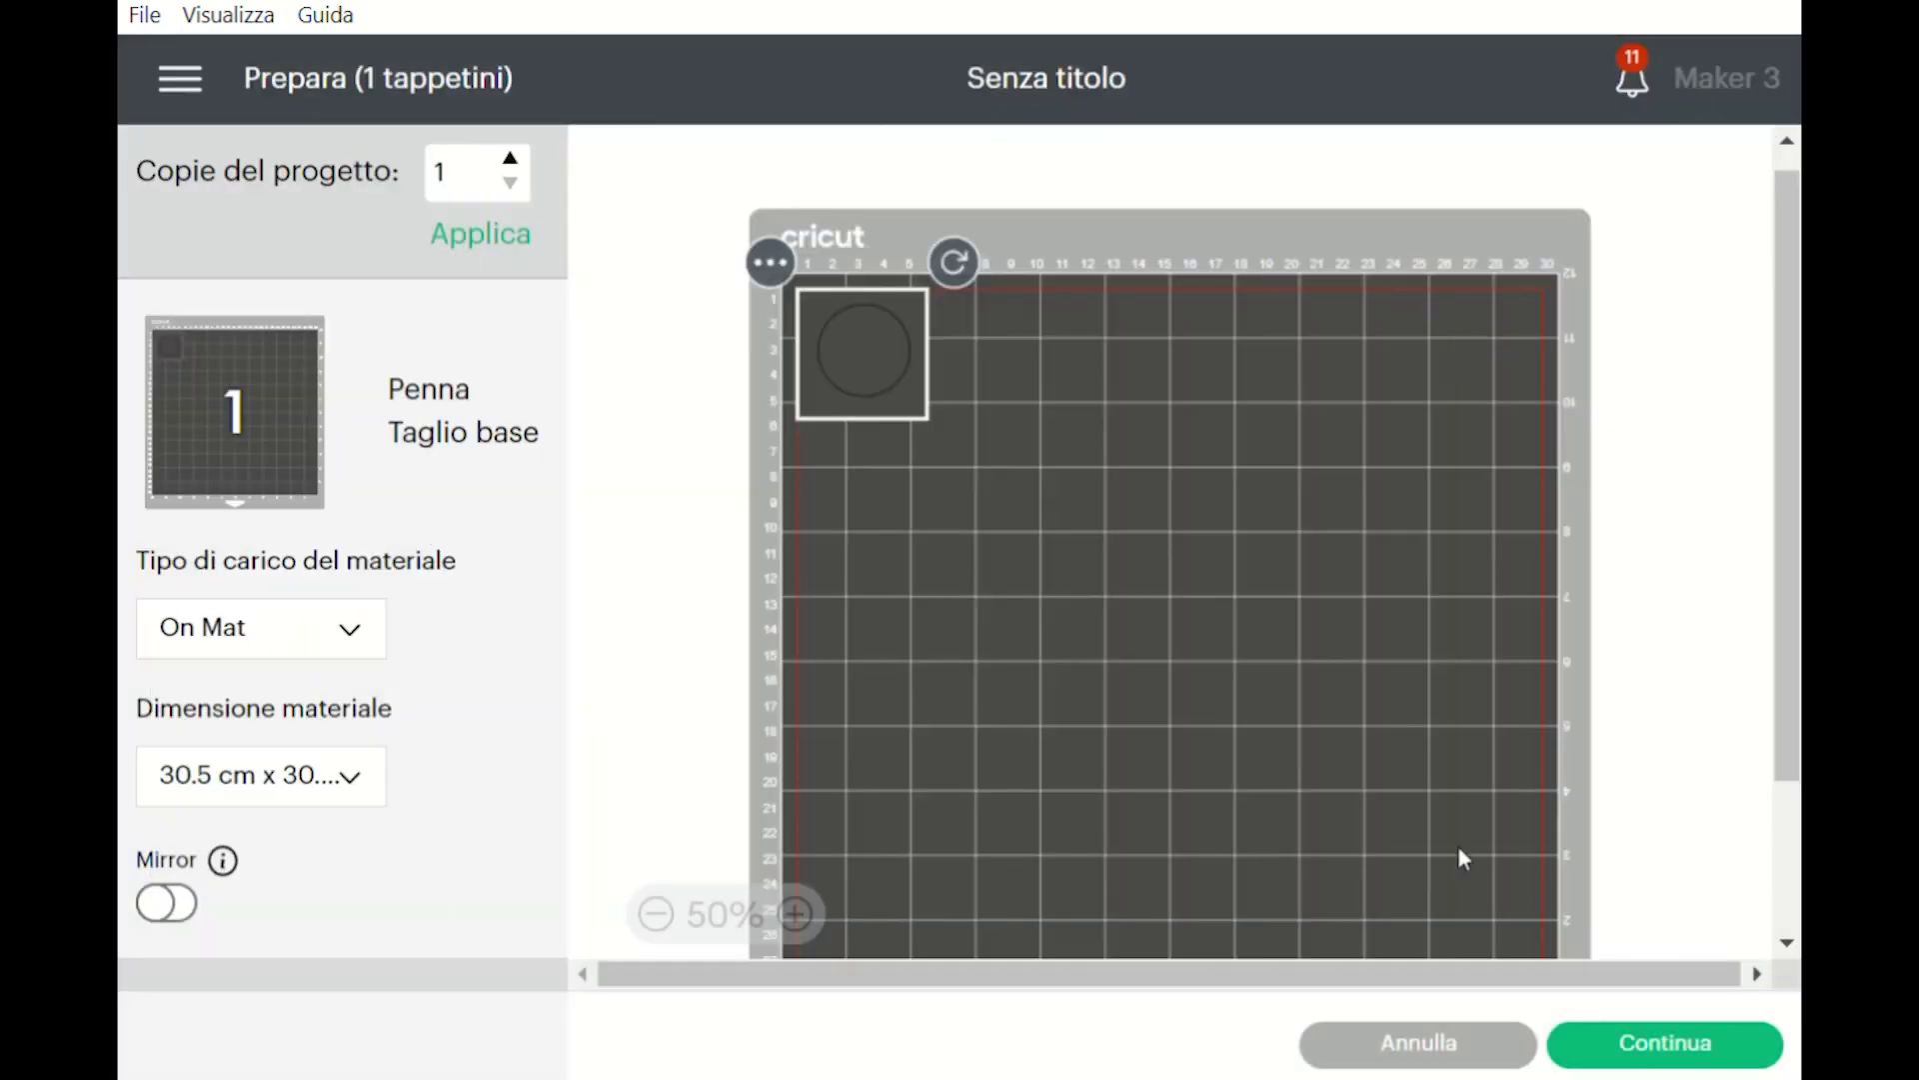
left_click_drag(884, 340, 927, 414)
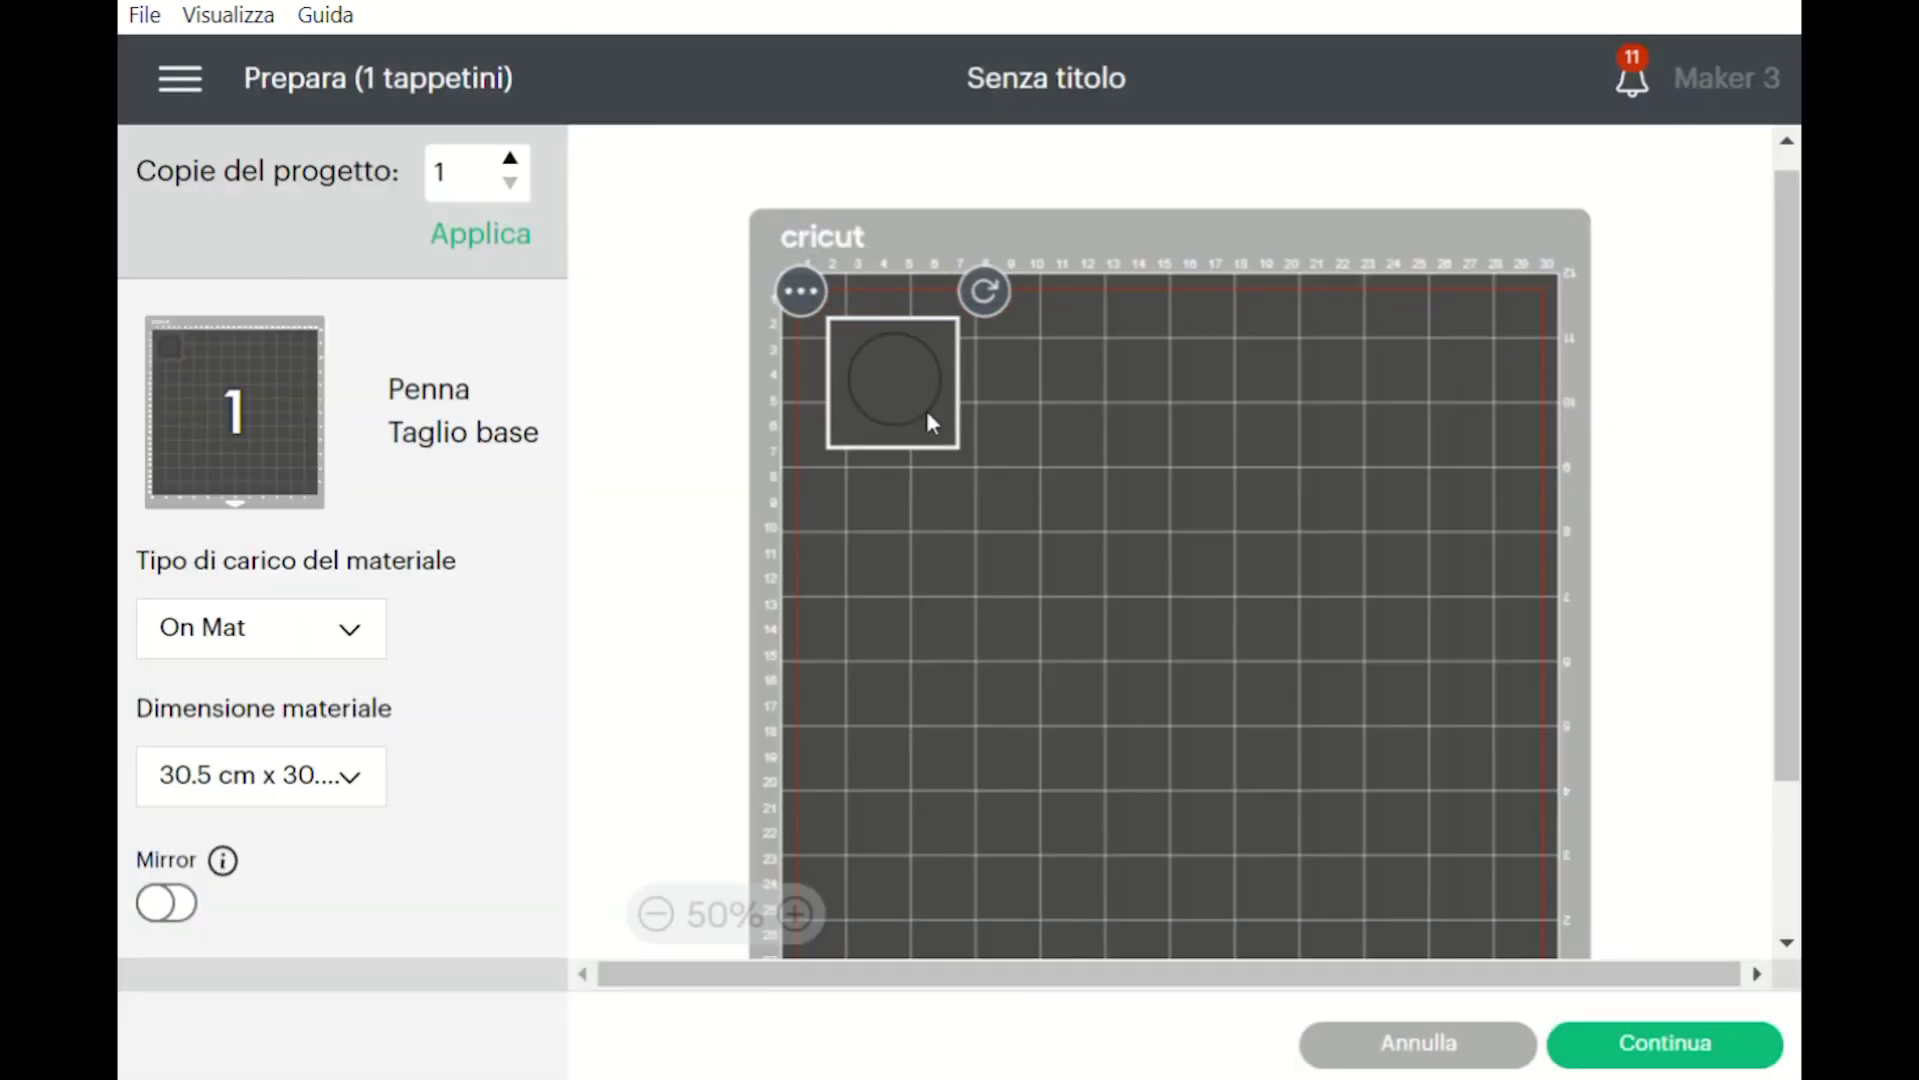
left_click(1405, 1049)
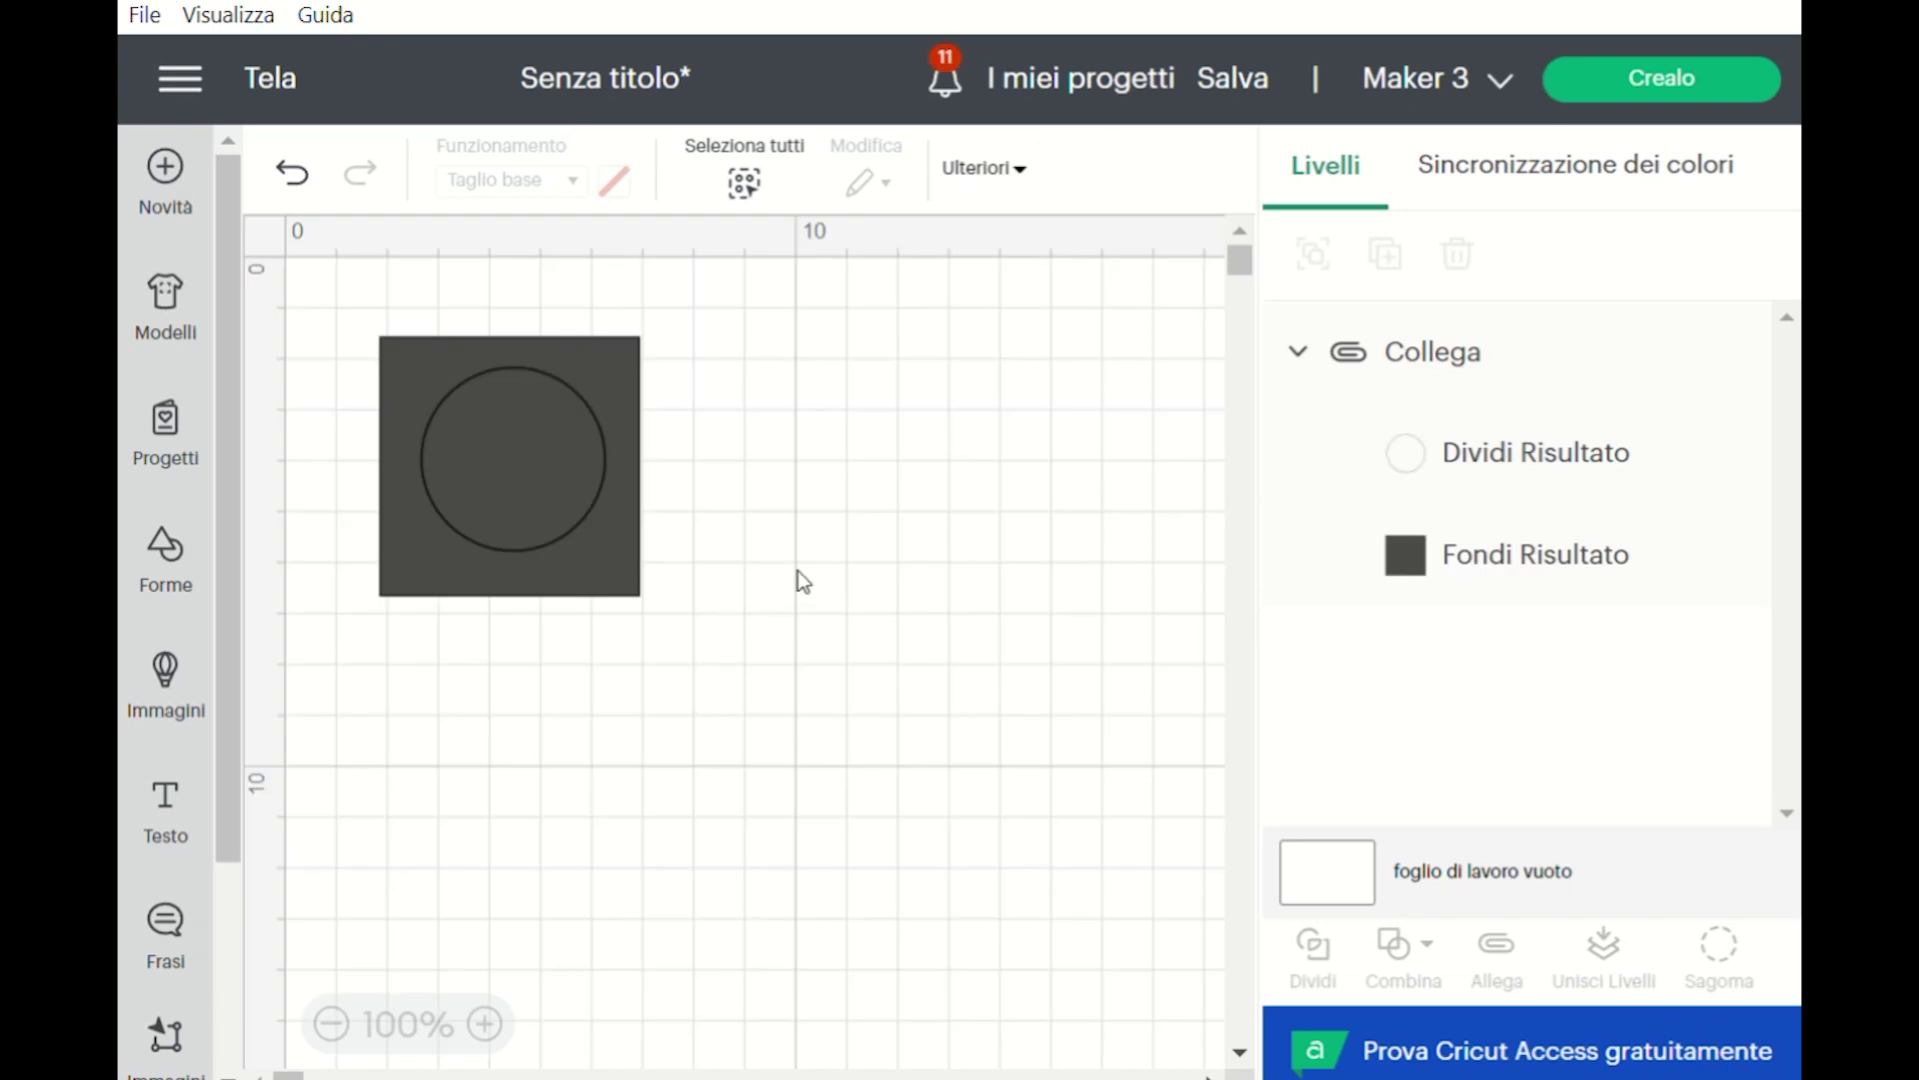
Step: Detach the pen circle from the dark square and pull the two shapes apart
left_click(626, 570)
left_click(1497, 950)
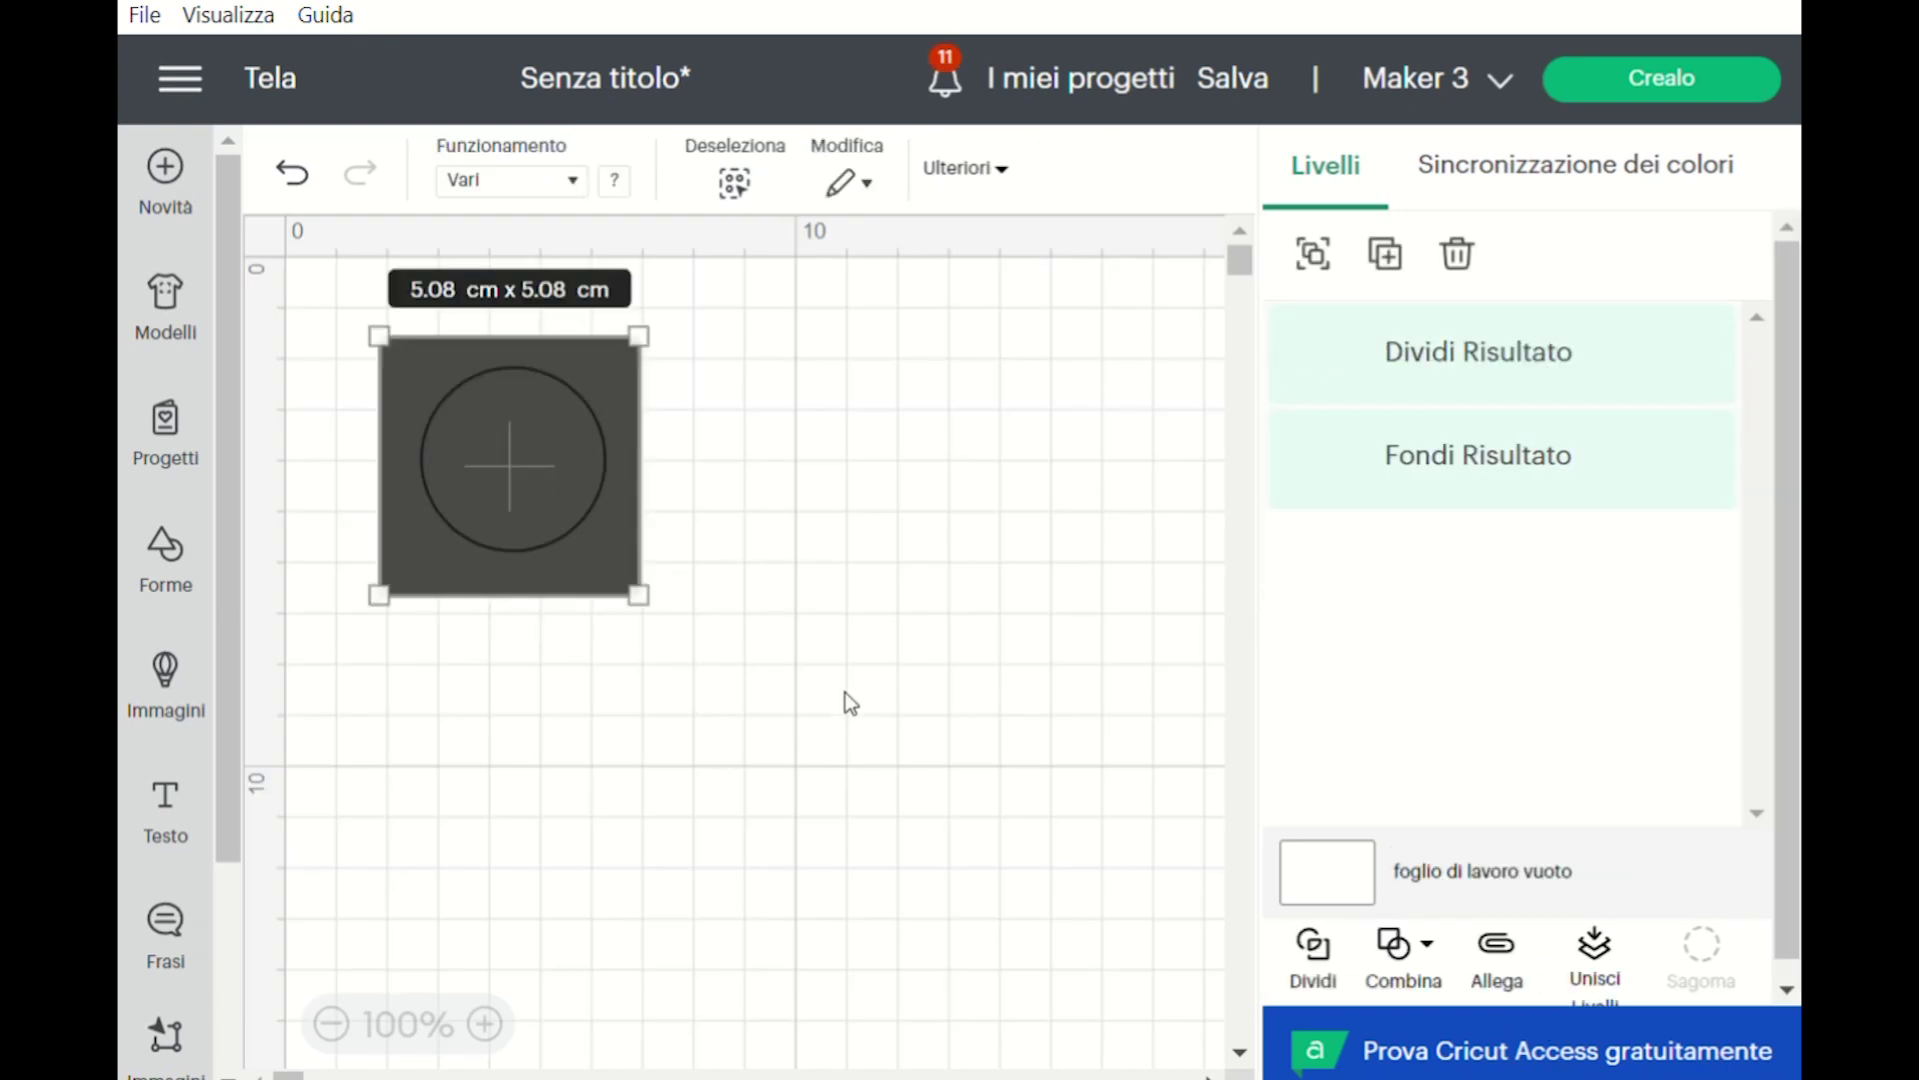
left_click(843, 692)
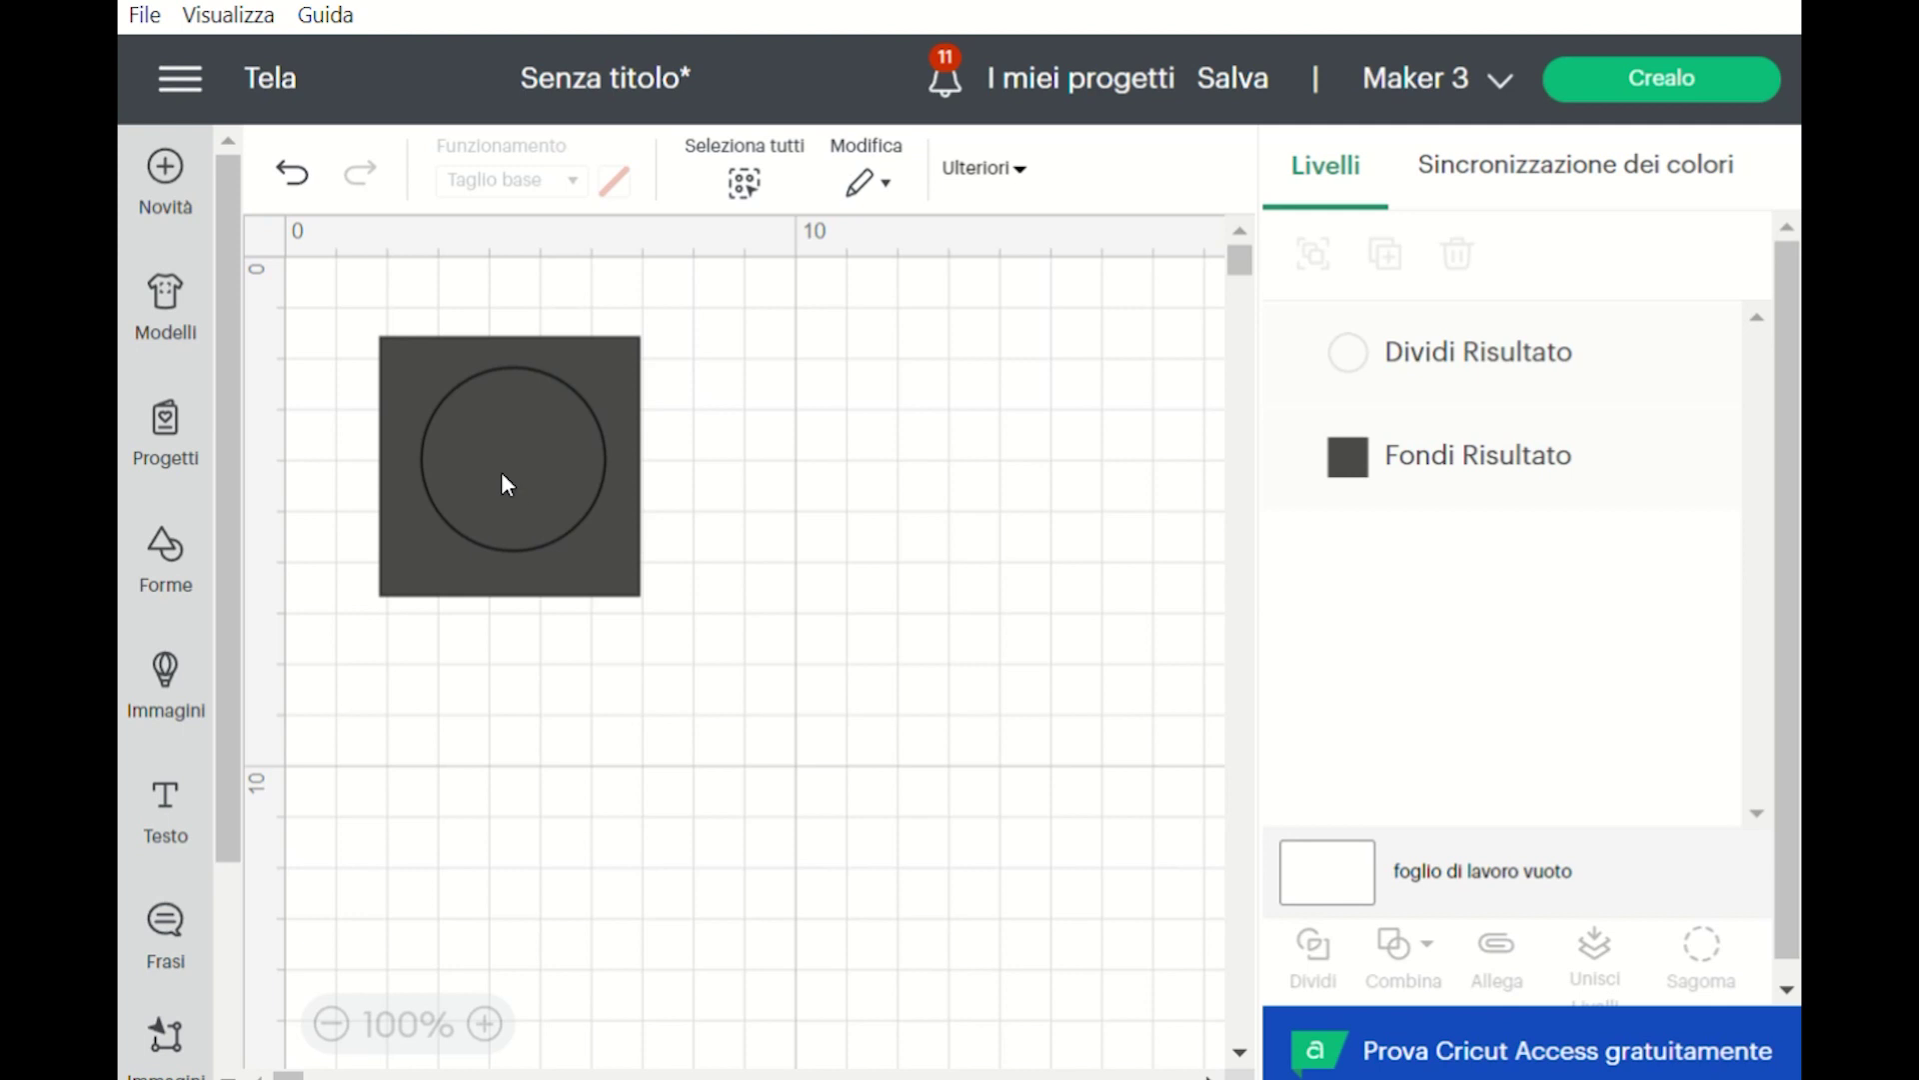
left_click_drag(585, 517, 920, 518)
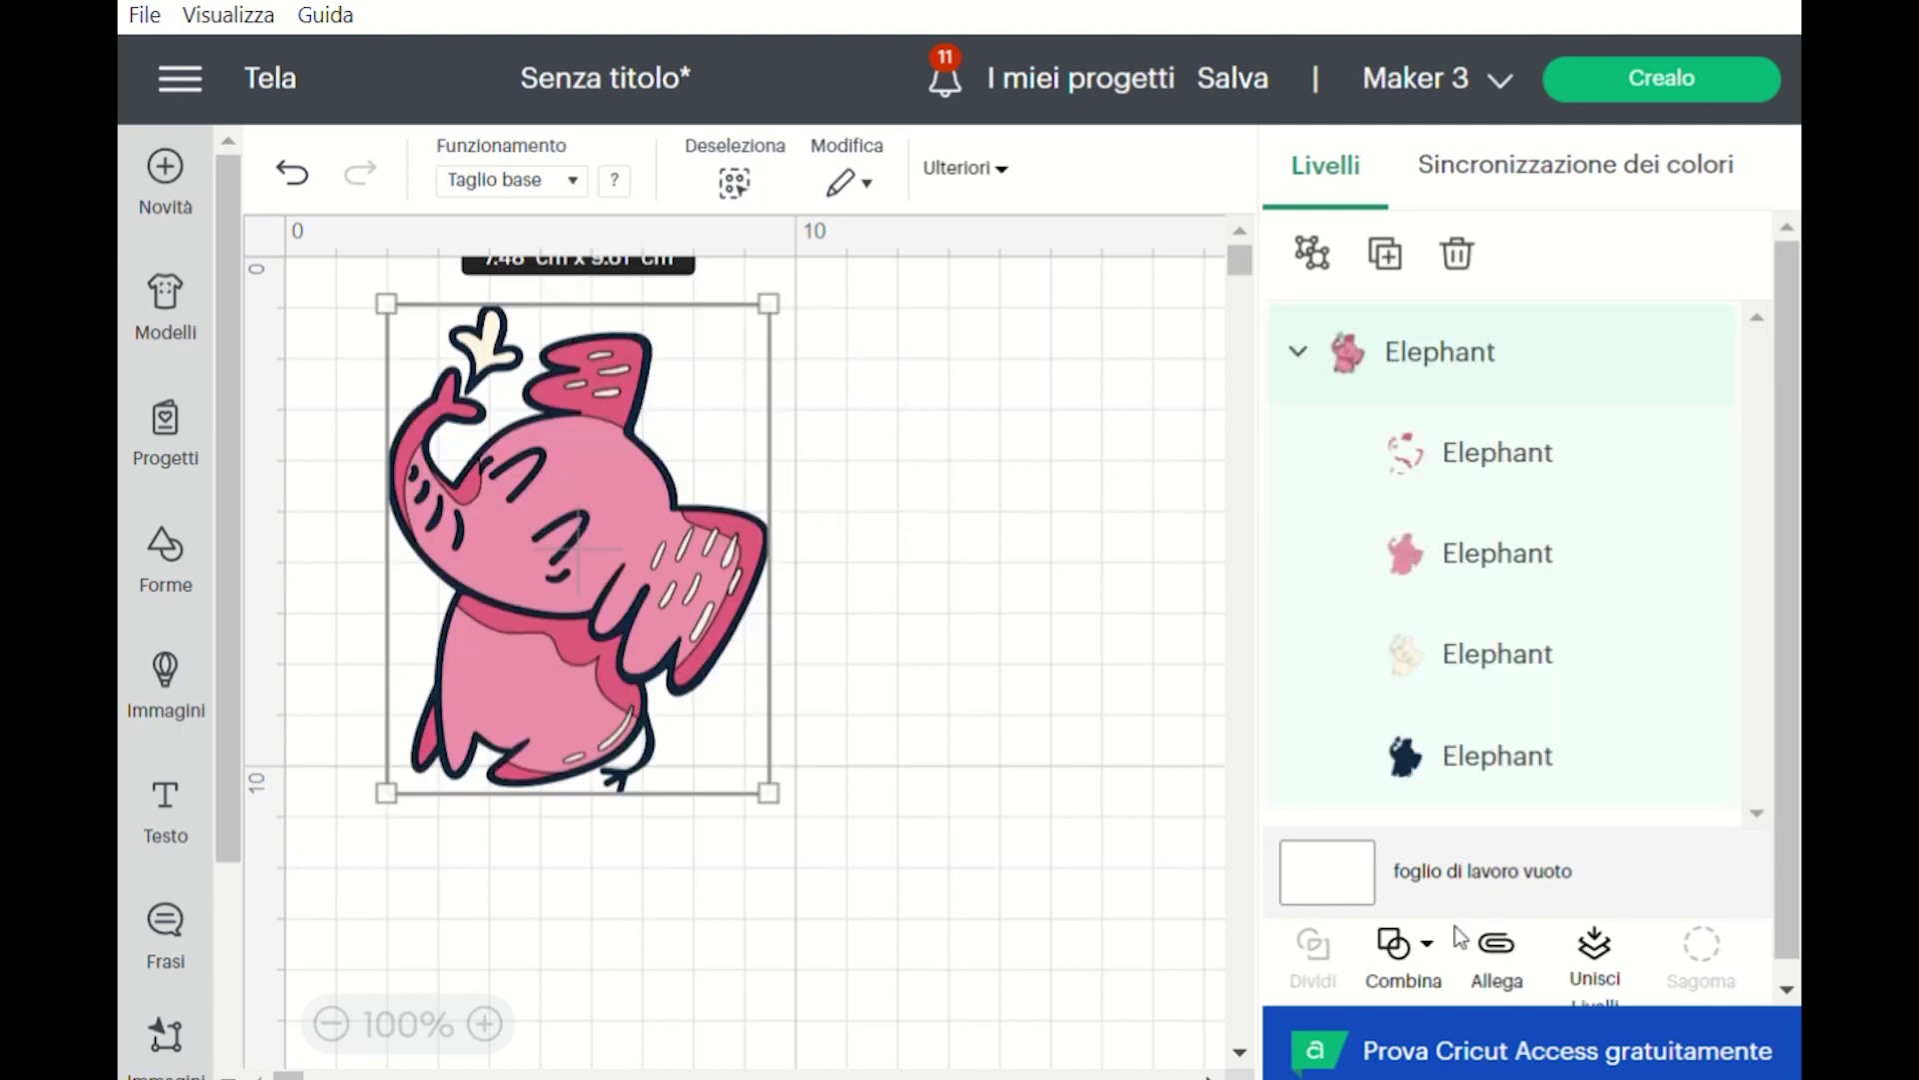
Step: Flatten the elephant into a single print-then-cut image, and unflatten it to expand its separate layers
left_click(1609, 955)
left_click(1615, 954)
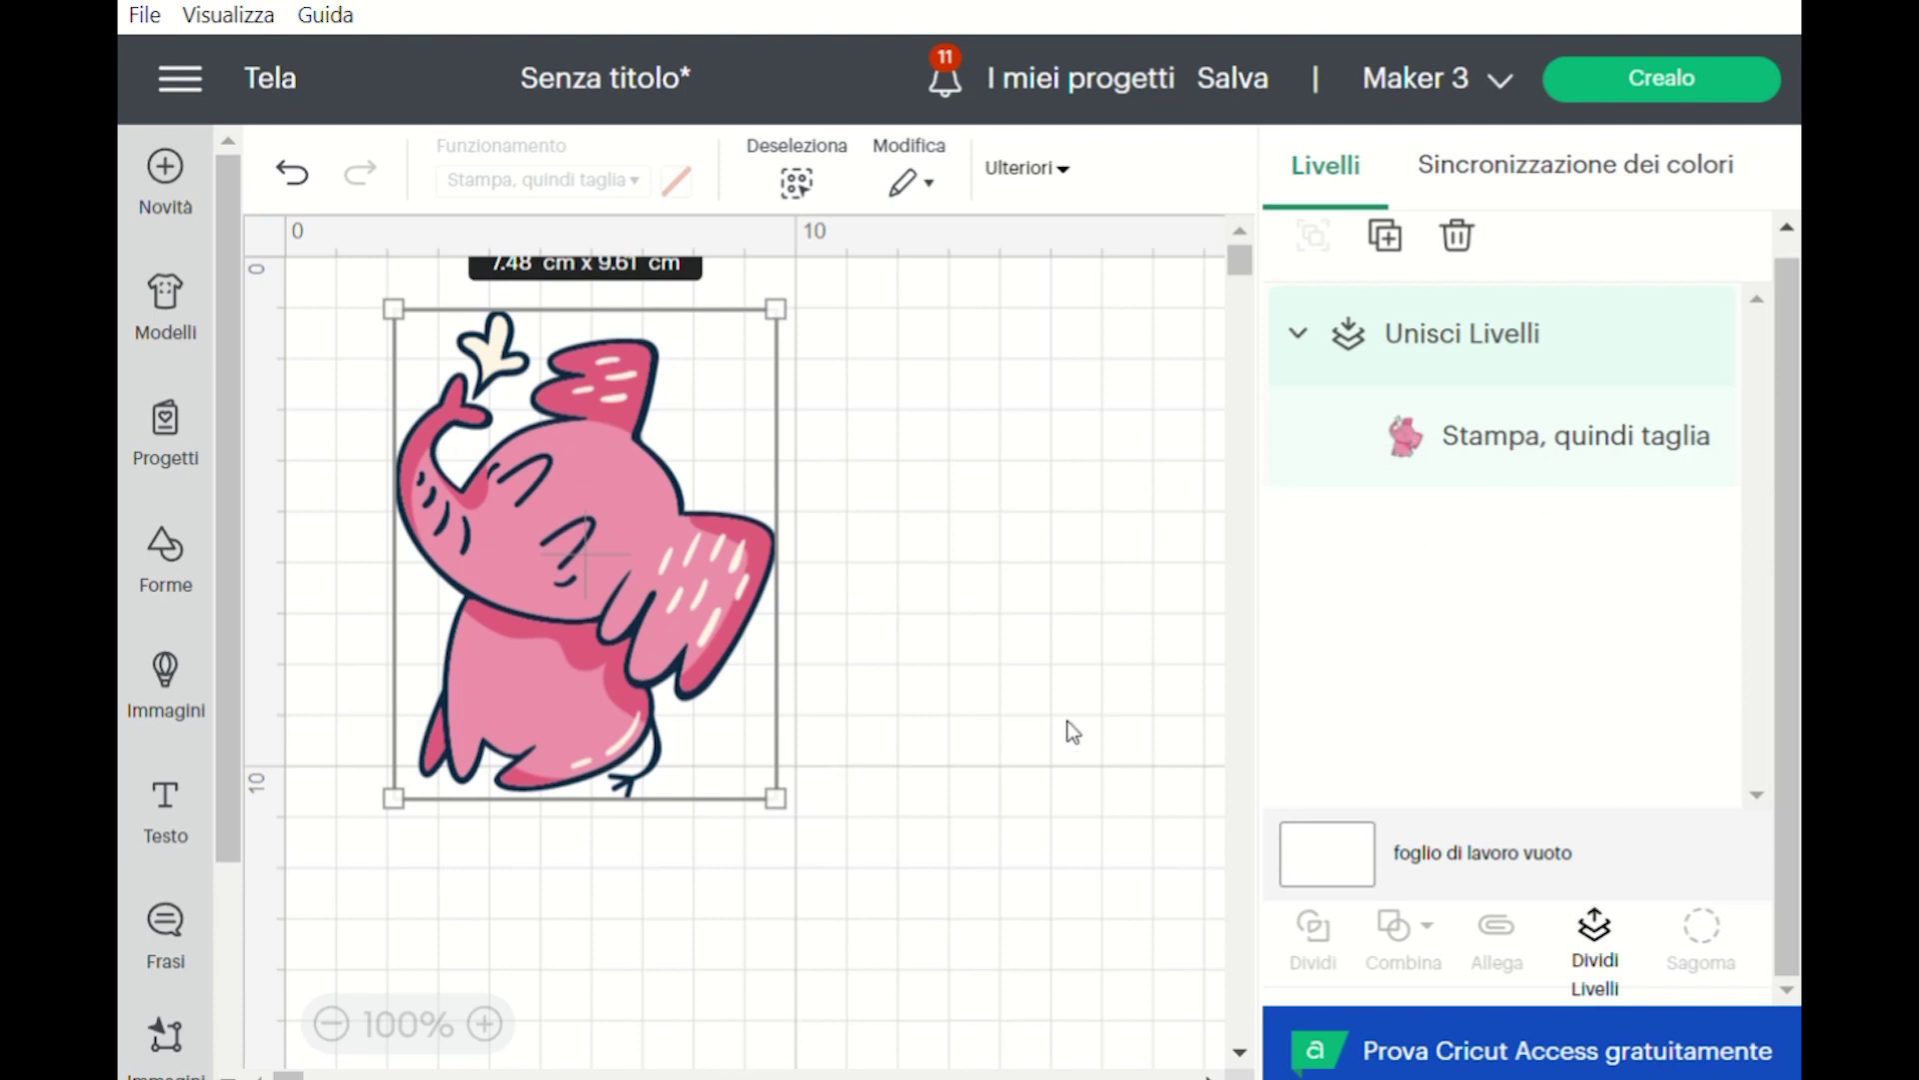
left_click(1595, 924)
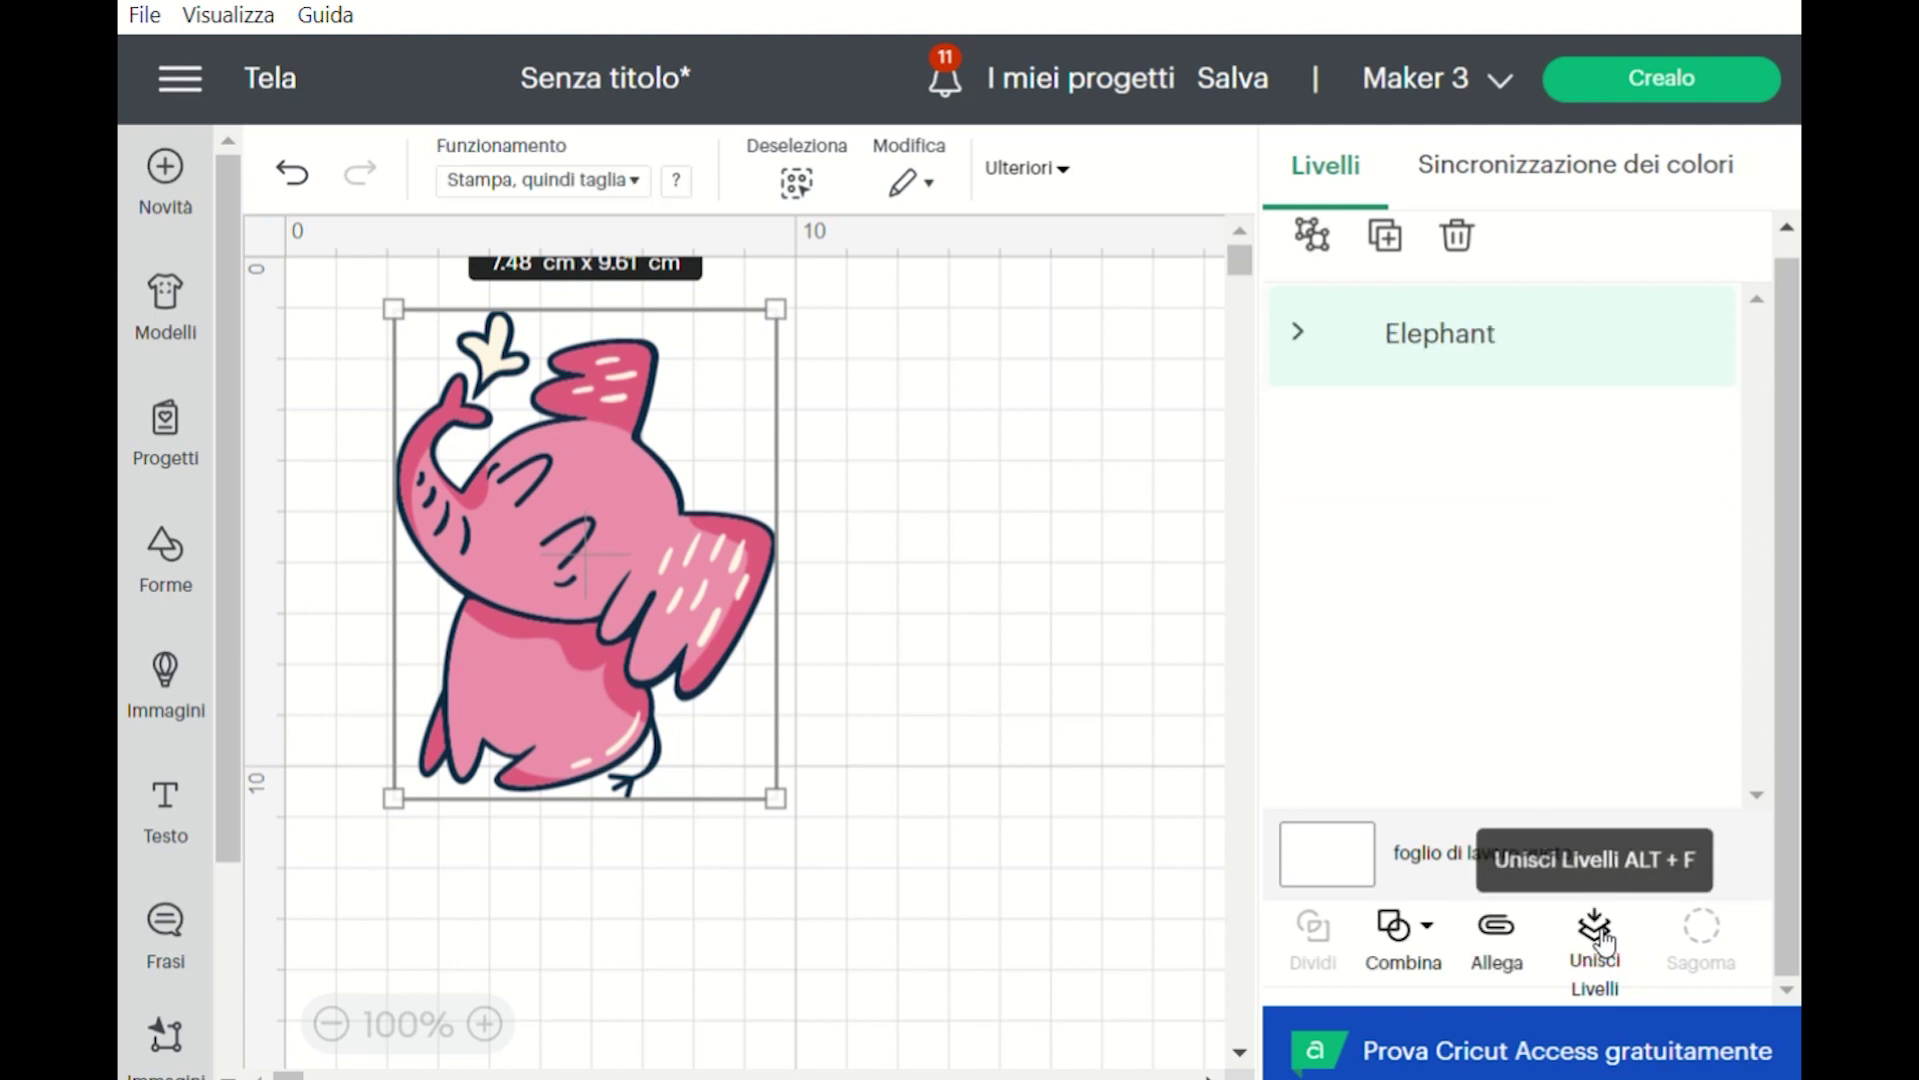
left_click(1298, 333)
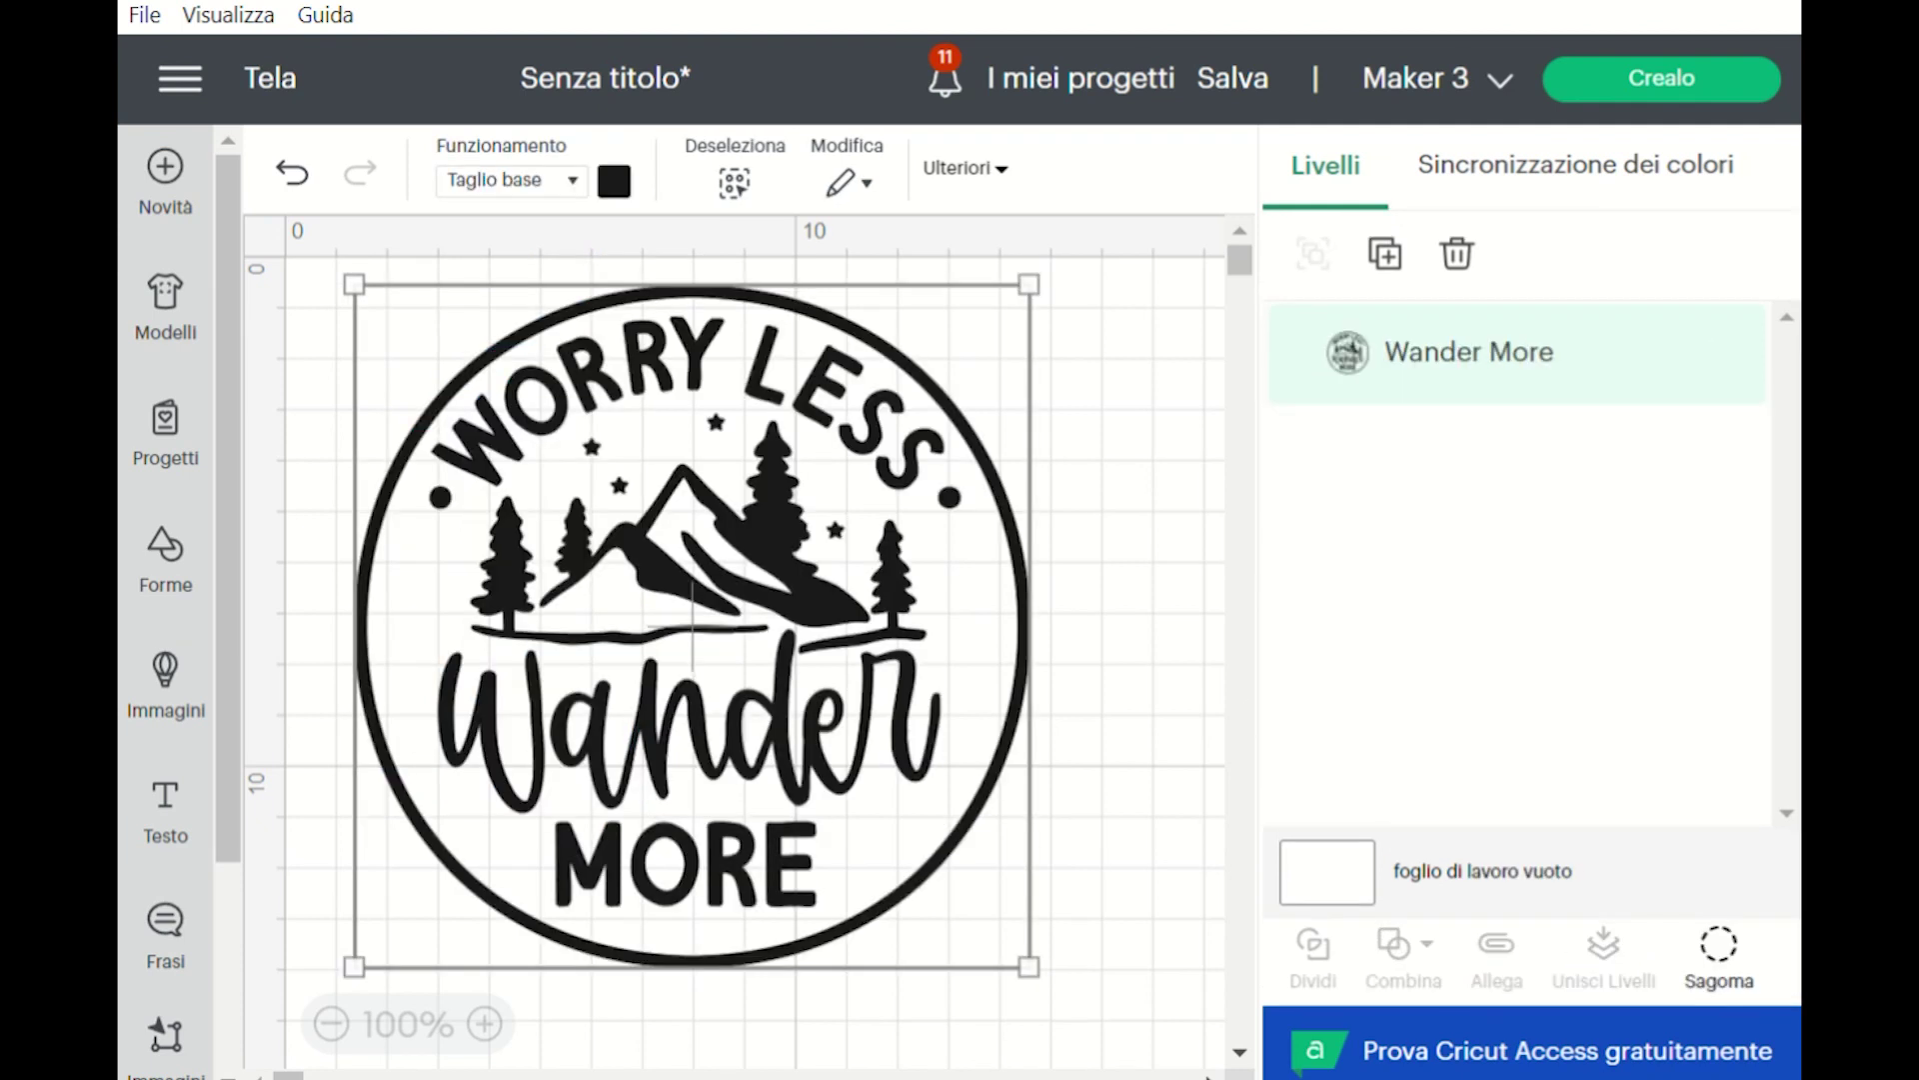
Step: Open contour hiding for the Wander More image and turn off cutting for letters in WORRY
left_click(1720, 947)
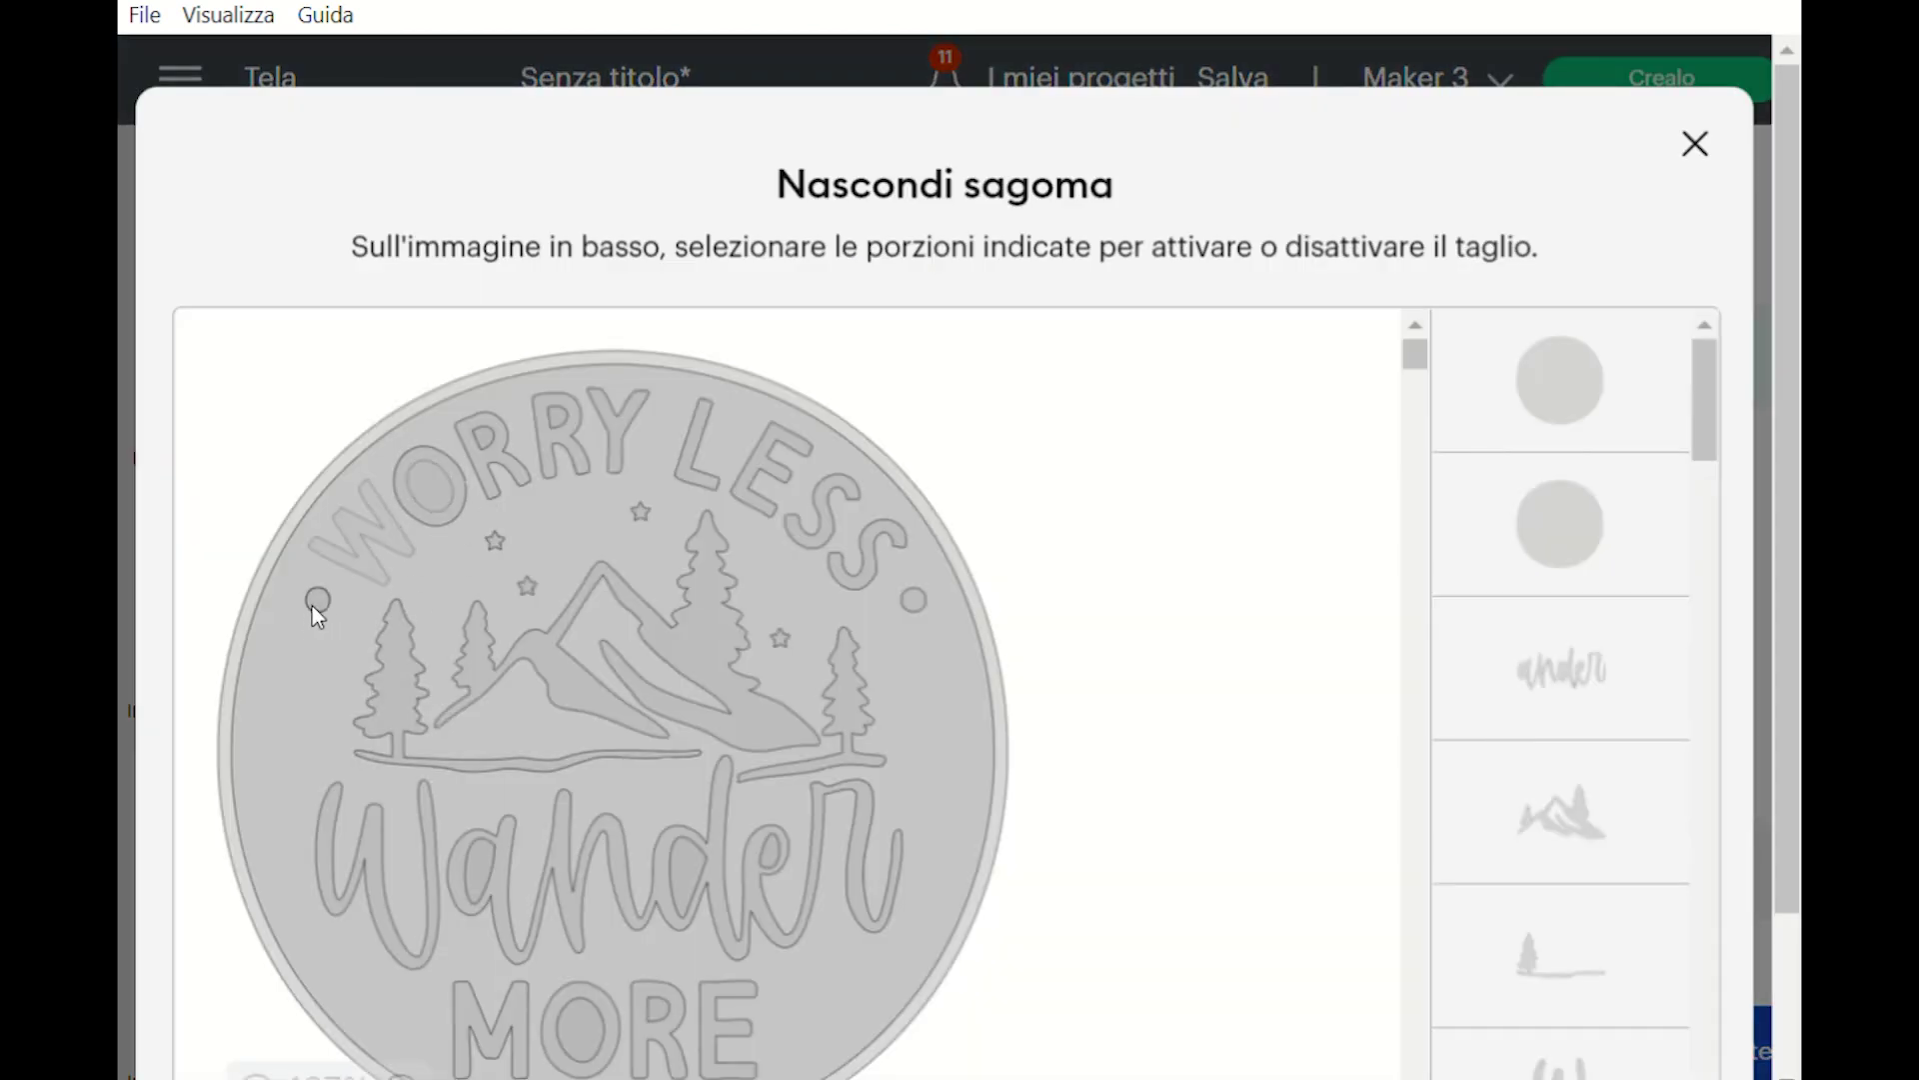
left_click(482, 480)
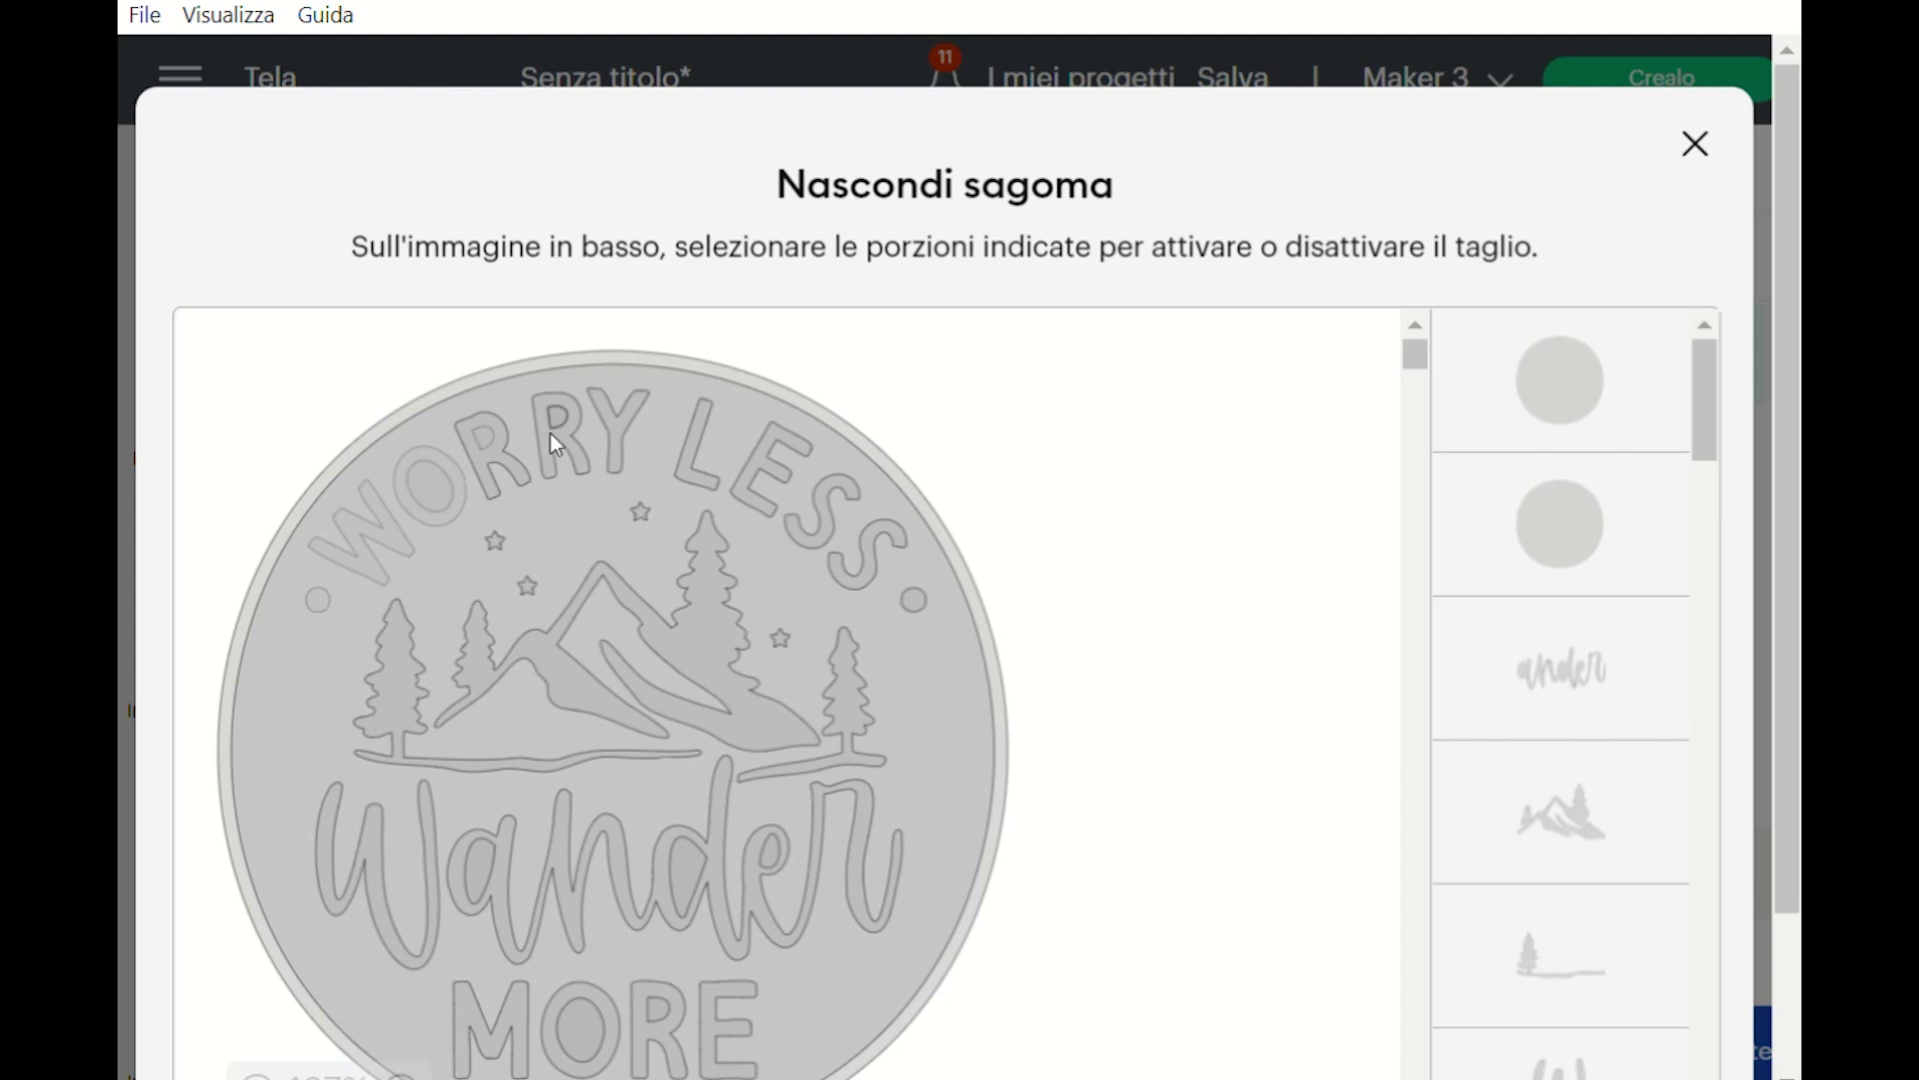